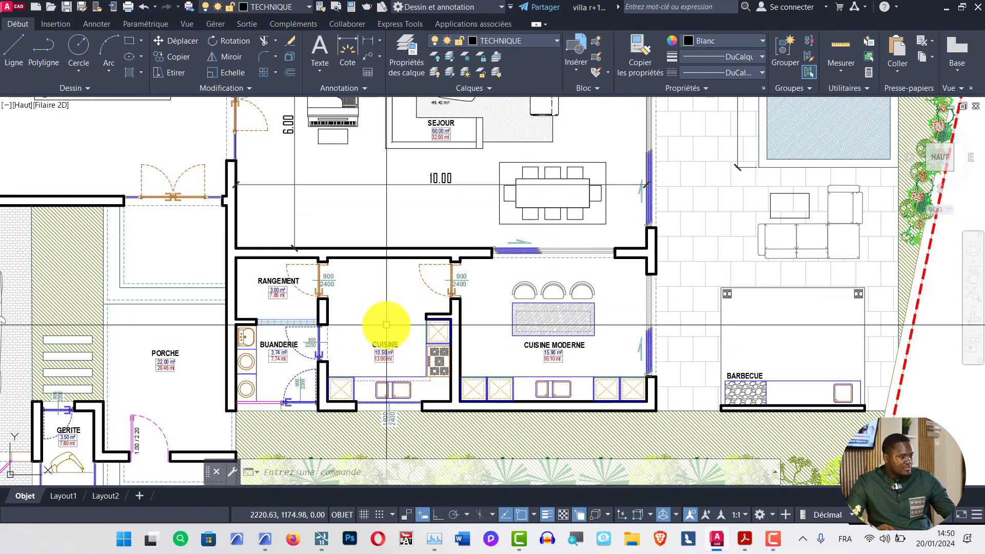
- Examine the ground-floor kitchens, laundry and storage rooms, the living room, and the outdoor pool and barbecue area
scroll(362, 357, up, 1)
middle_drag(362, 356, 438, 356)
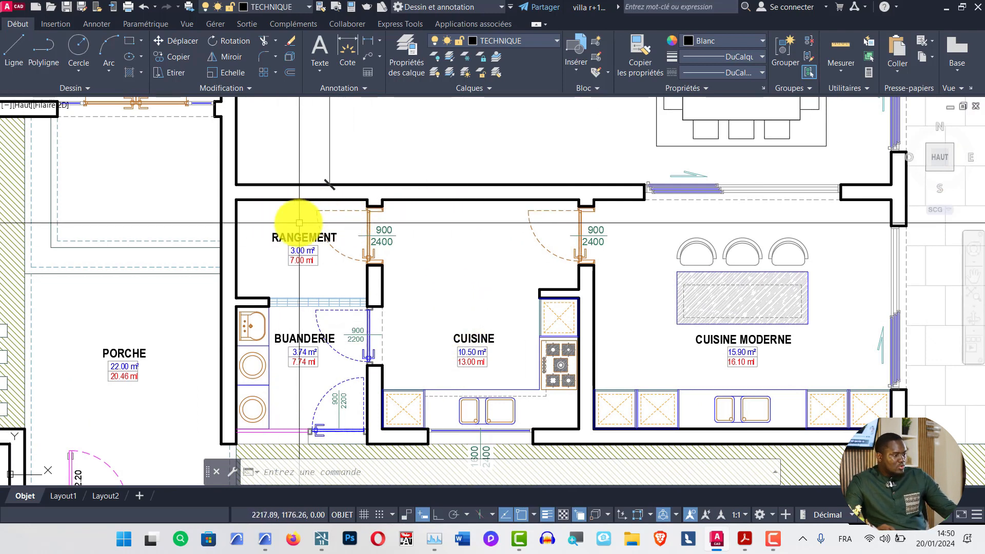
scroll(538, 340, down, 5)
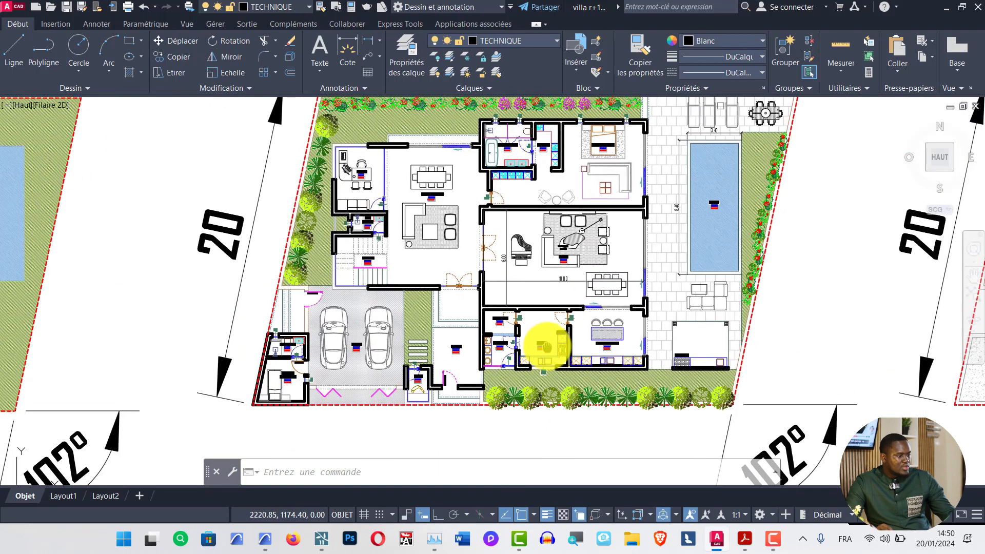
scroll(598, 248, up, 2)
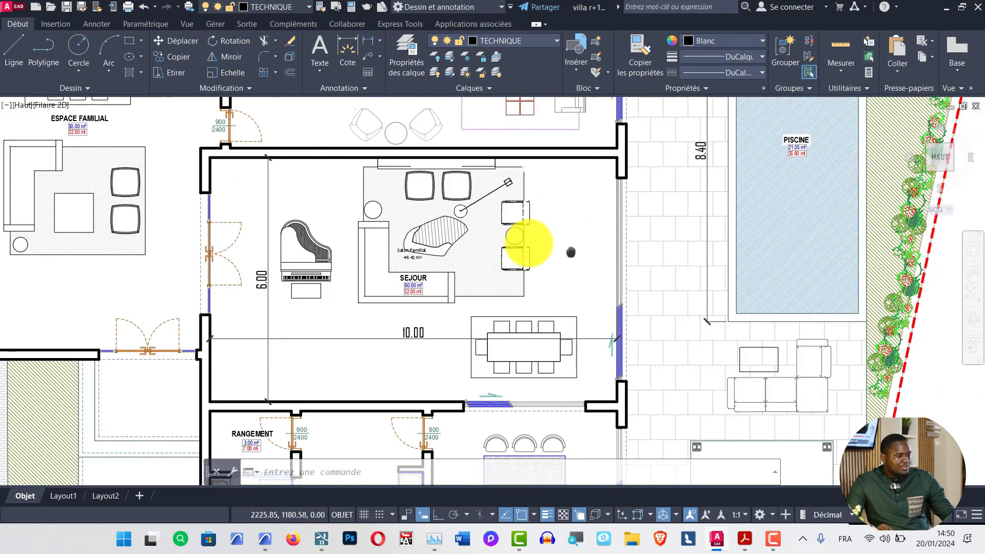
middle_drag(598, 248, 327, 168)
scroll(424, 242, down, 2)
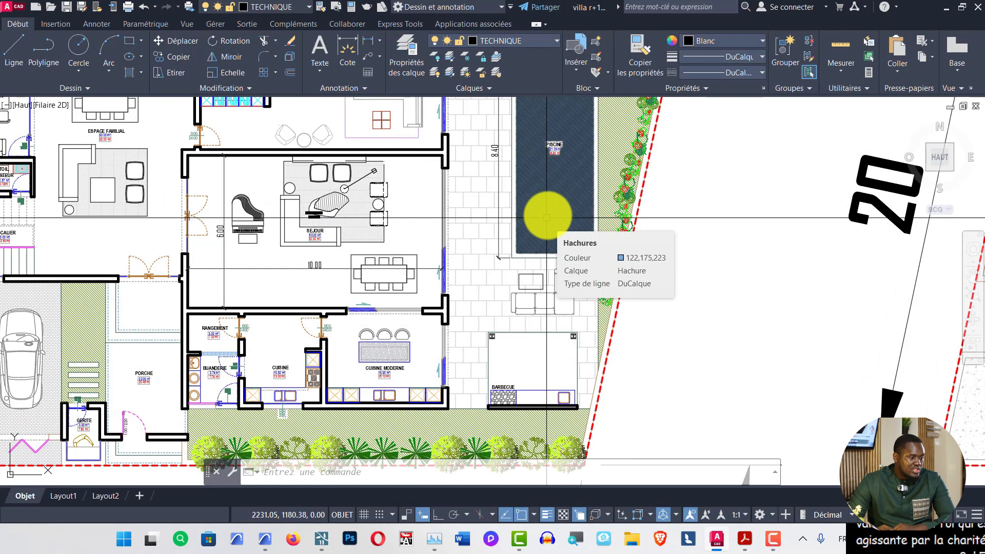
scroll(552, 180, down, 2)
scroll(231, 330, up, 2)
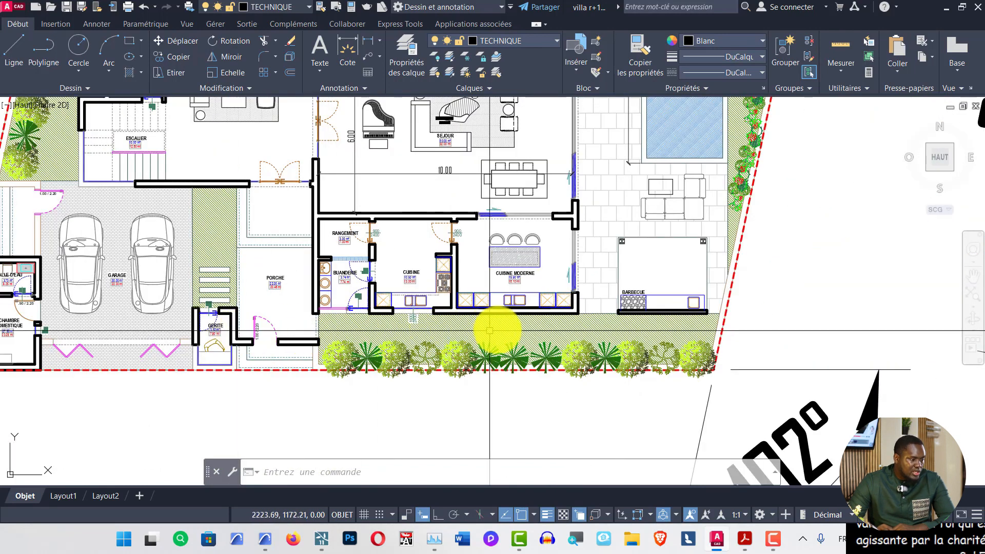
middle_drag(605, 193, 593, 297)
scroll(406, 322, down, 2)
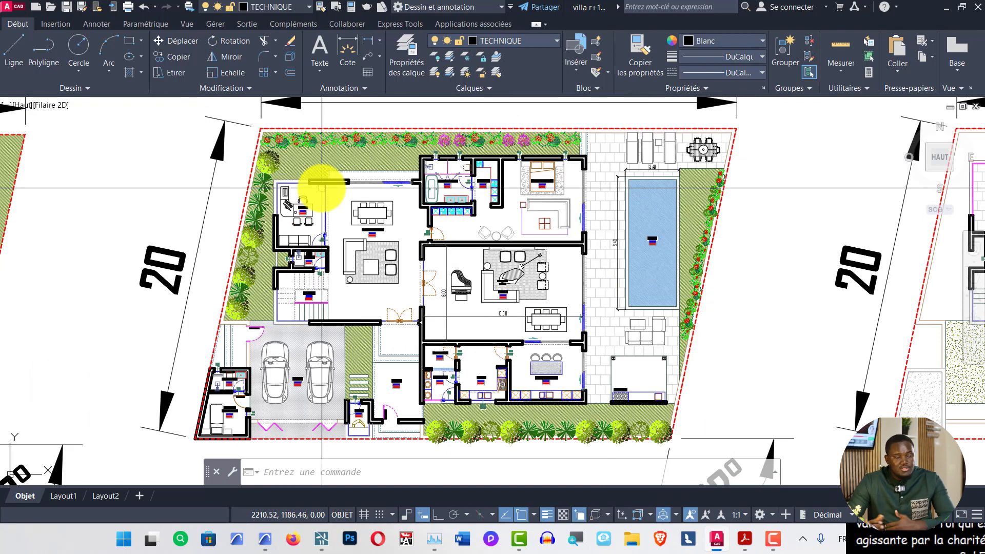
- Examine the site plan with the building footprint and pool, and compare it with the ground-floor plan
scroll(605, 149, down, 3)
mouse_move(350, 162)
middle_down()
mouse_move(487, 144)
mouse_move(510, 202)
middle_up()
scroll(460, 147, up, 2)
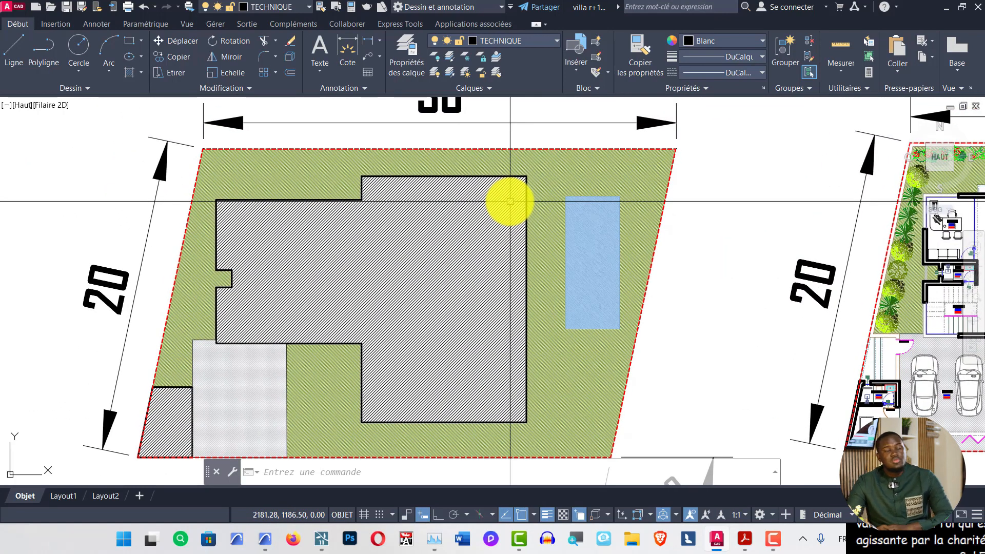
middle_drag(523, 176, 199, 156)
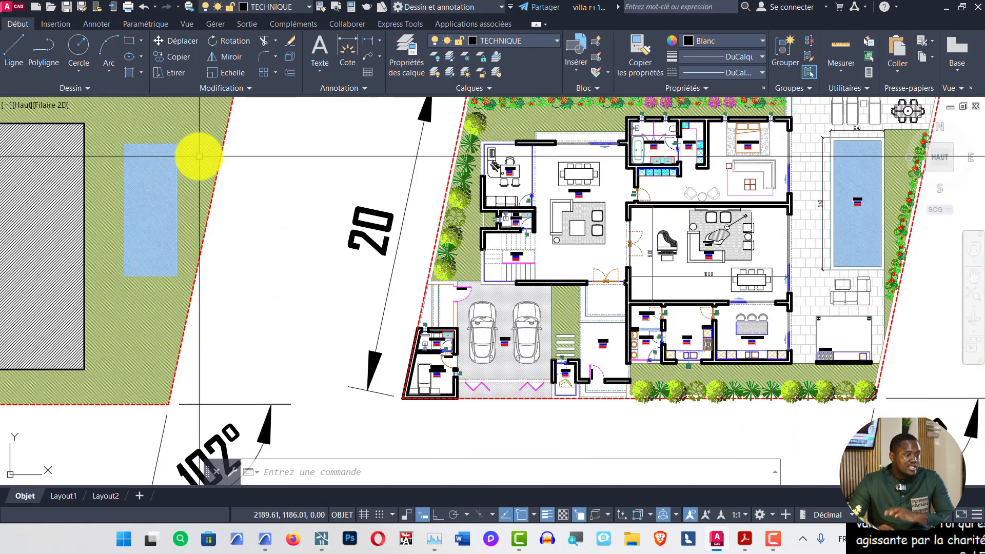
scroll(203, 151, down, 2)
scroll(501, 220, up, 1)
scroll(410, 210, up, 2)
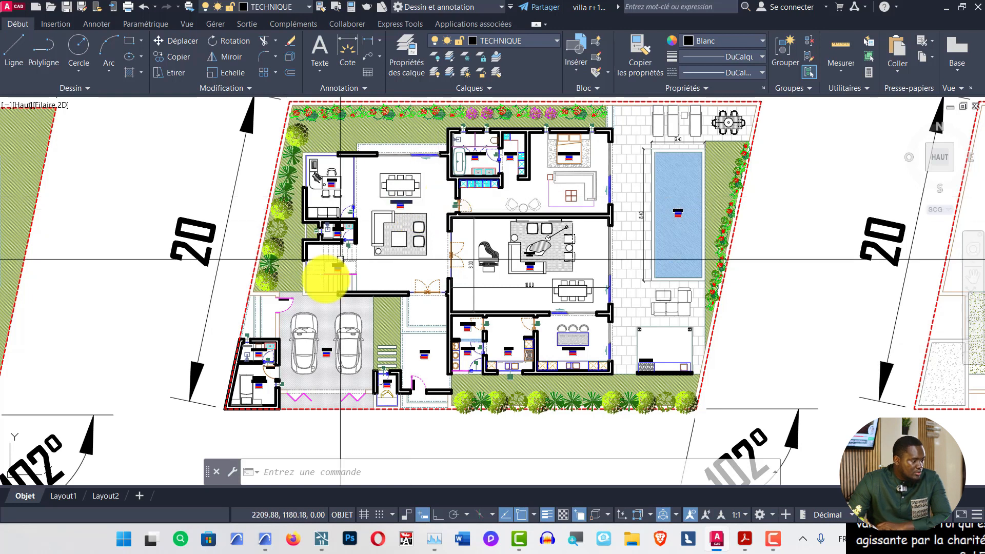
- Examine the ground floor's garage, domestic staff bedroom, guard post and porch, and the terrace around the swimming pool
scroll(308, 349, up, 5)
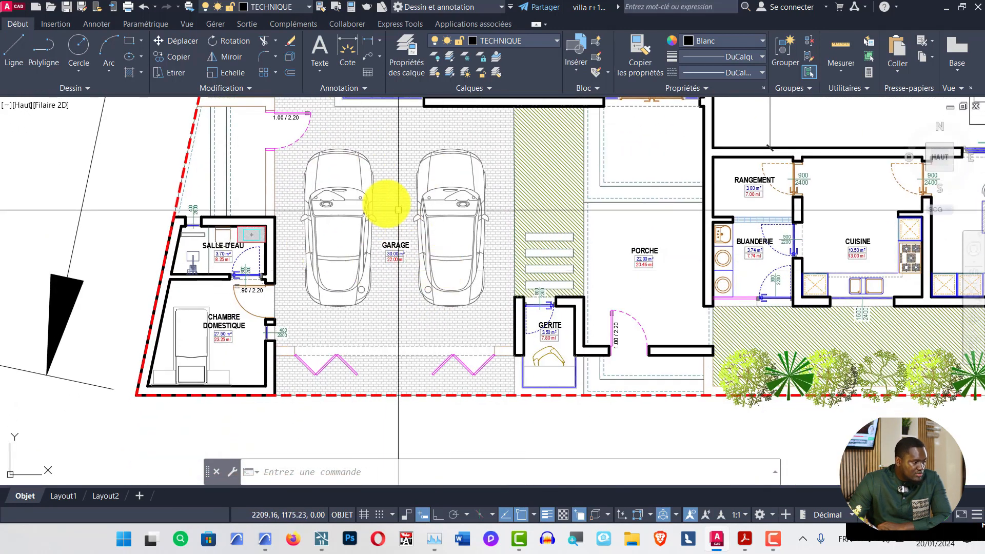
scroll(354, 263, up, 2)
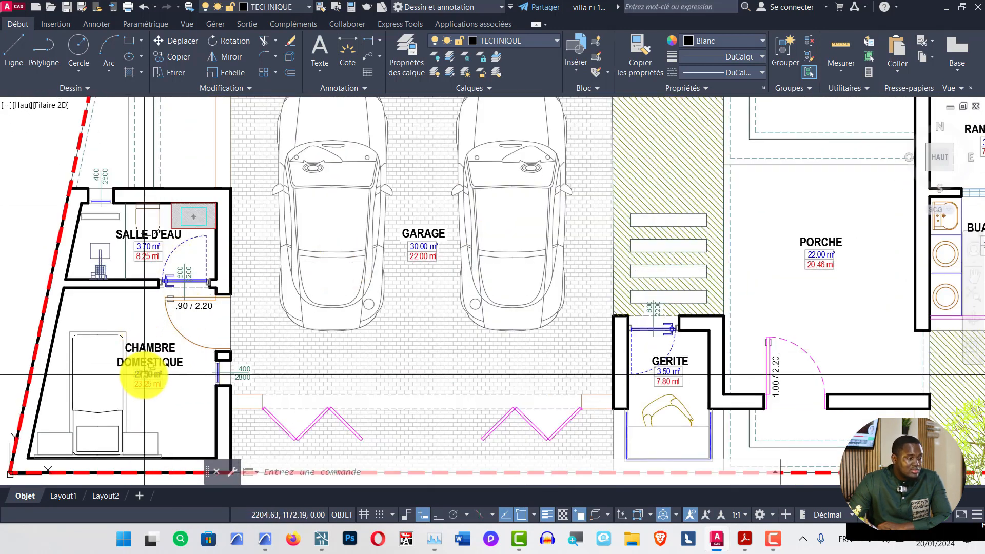
middle_drag(156, 376, 238, 364)
scroll(184, 211, down, 6)
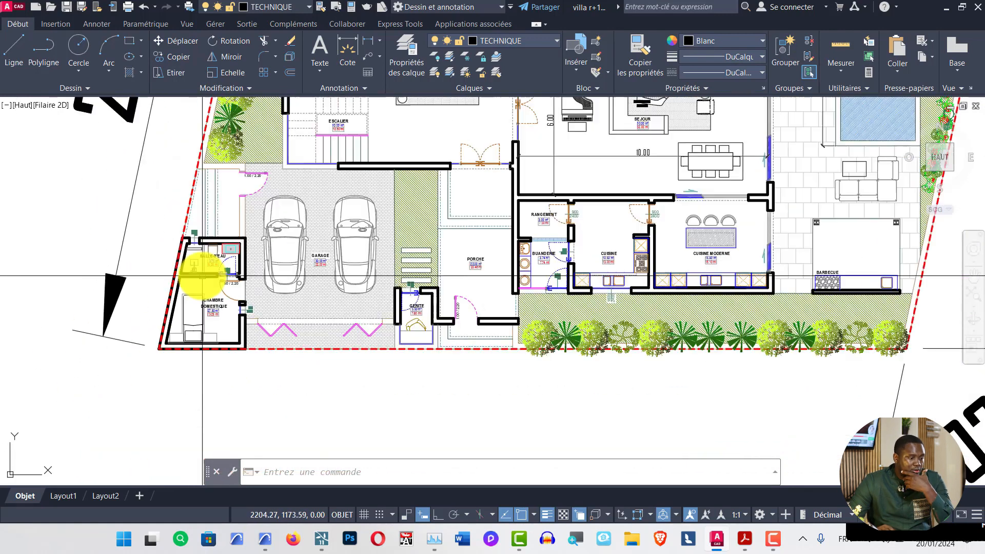
scroll(458, 134, up, 4)
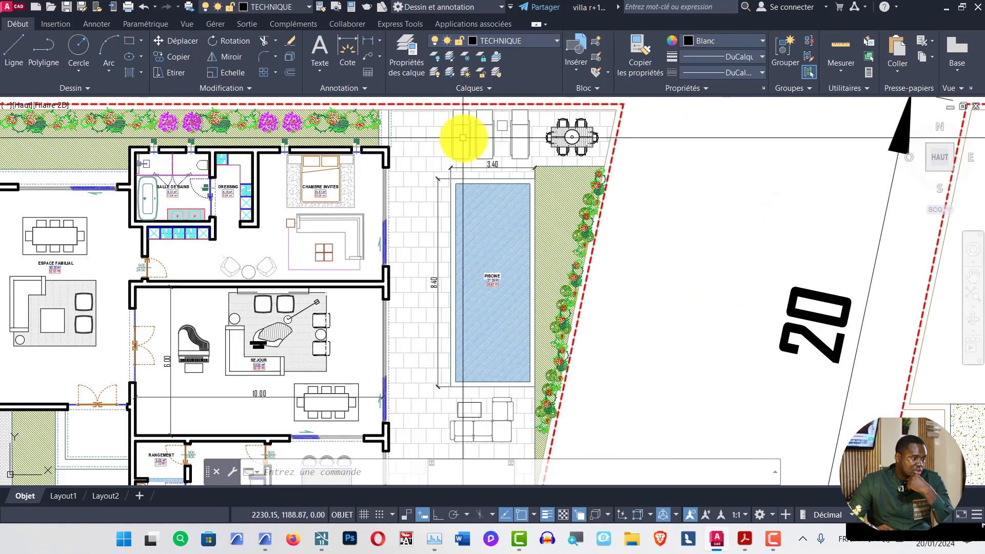
middle_drag(517, 176, 494, 207)
scroll(477, 159, down, 4)
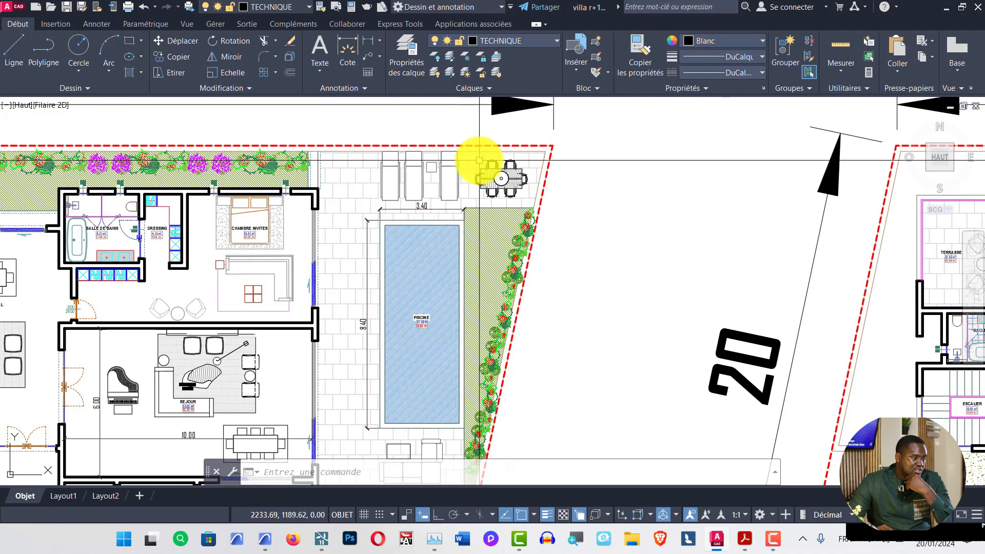
scroll(242, 227, up, 4)
scroll(272, 230, down, 2)
- Examine the upper-floor plan, covering the multipurpose room, the staircase and the family area
middle_drag(438, 257, 189, 256)
middle_drag(798, 259, 510, 262)
scroll(509, 261, up, 6)
middle_drag(313, 266, 712, 264)
scroll(457, 261, down, 7)
middle_drag(449, 295, 459, 239)
scroll(459, 239, up, 5)
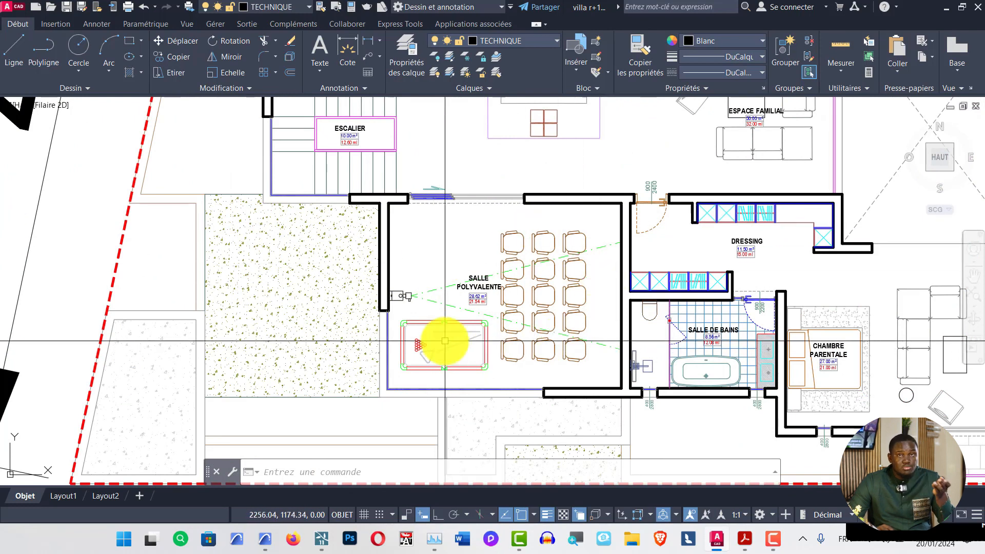
middle_drag(524, 304, 414, 308)
scroll(429, 258, down, 2)
middle_drag(421, 195, 396, 315)
middle_drag(447, 225, 479, 275)
scroll(463, 261, up, 2)
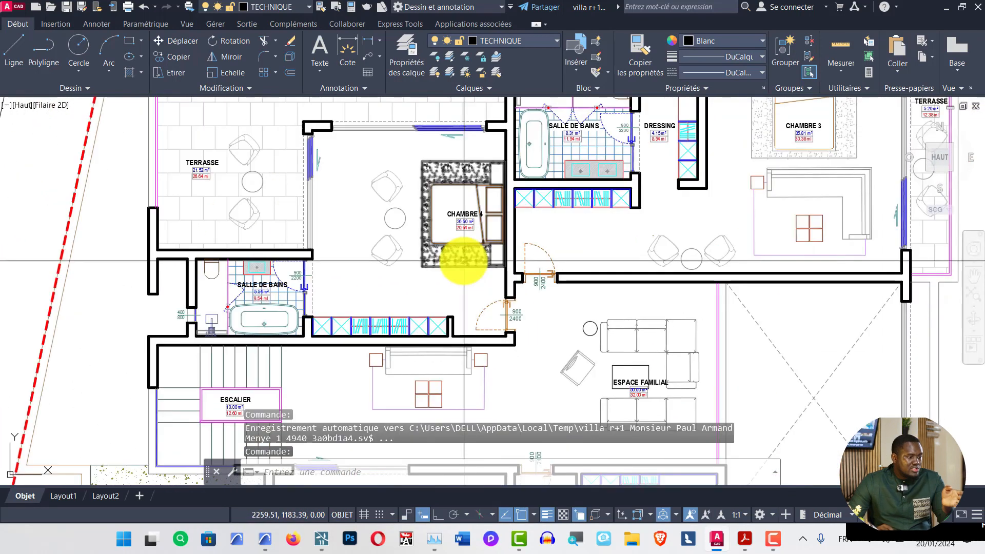
- Examine upper-floor bedrooms 4 and 3 with their bathrooms, dressing areas and terraces
scroll(451, 211, up, 2)
middle_drag(432, 307, 441, 269)
scroll(481, 261, down, 2)
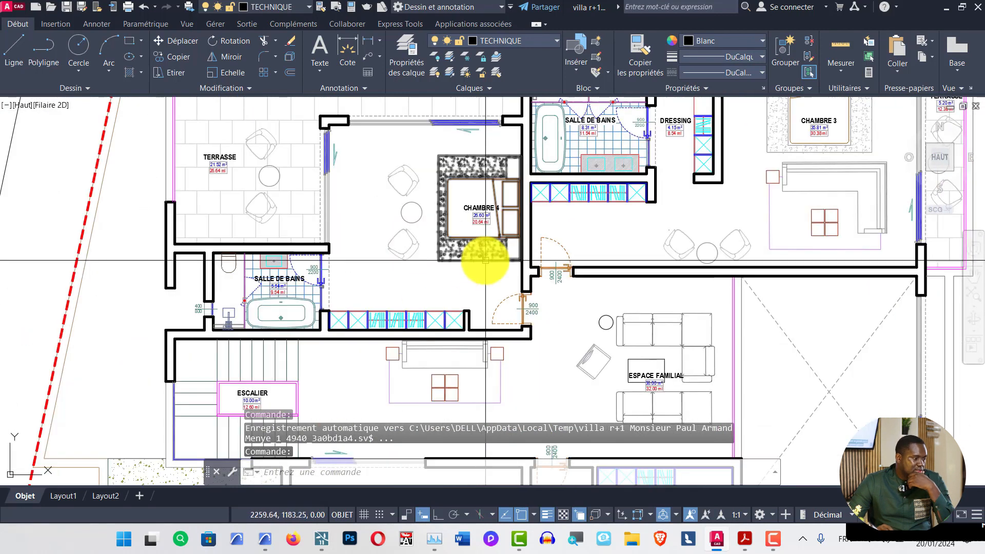
scroll(531, 307, down, 4)
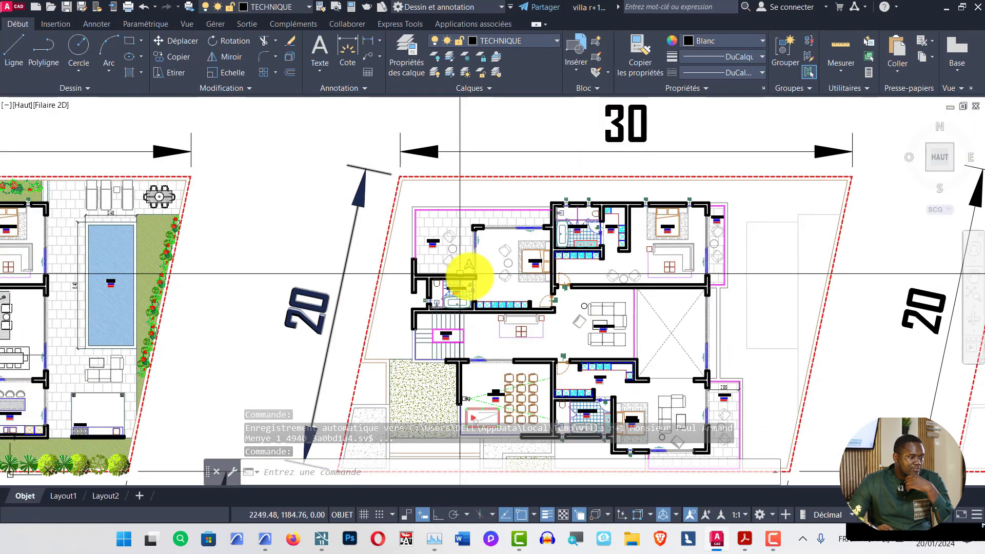
scroll(449, 215, up, 2)
scroll(385, 285, up, 3)
scroll(391, 290, down, 1)
middle_drag(503, 289, 344, 270)
scroll(344, 271, down, 4)
scroll(378, 279, up, 3)
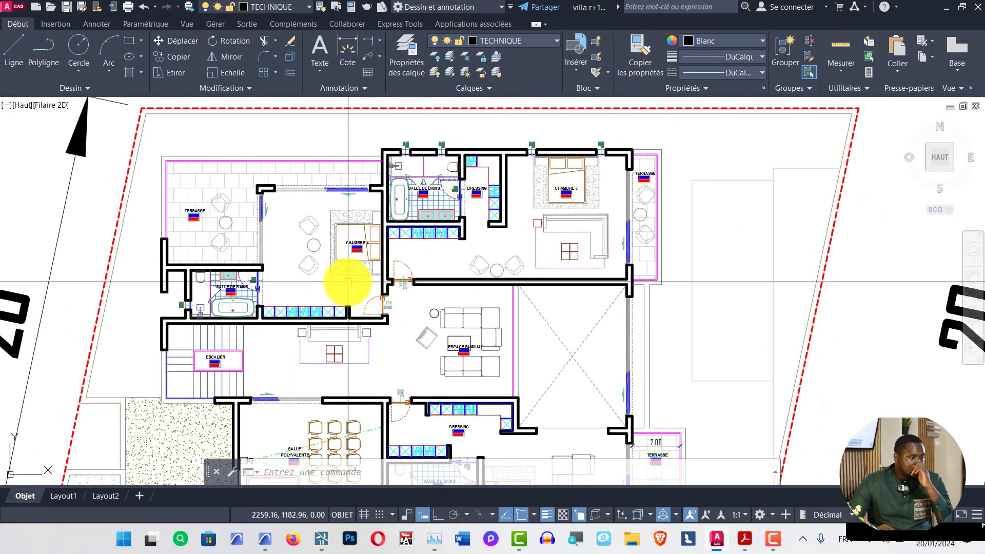
scroll(481, 177, up, 2)
middle_drag(455, 214, 387, 214)
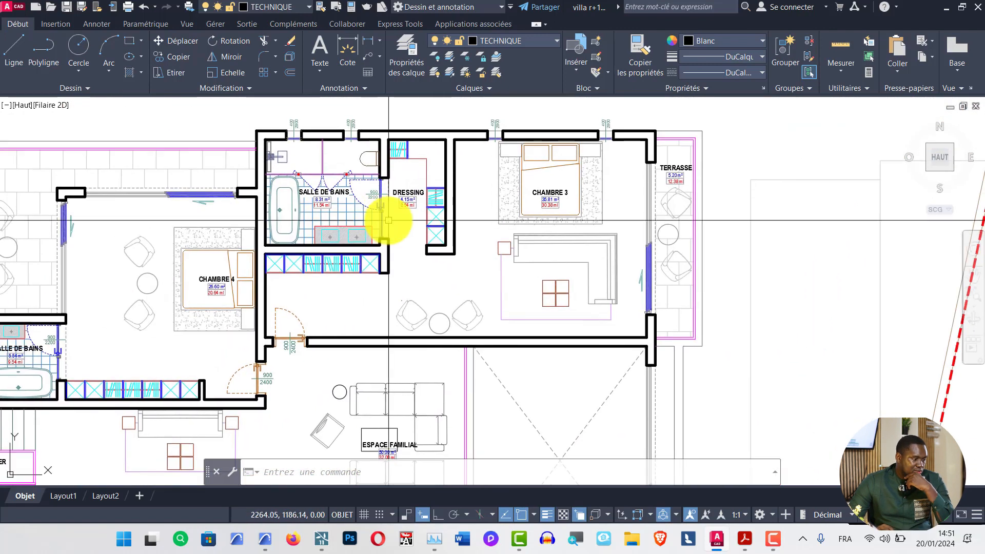
scroll(417, 216, up, 2)
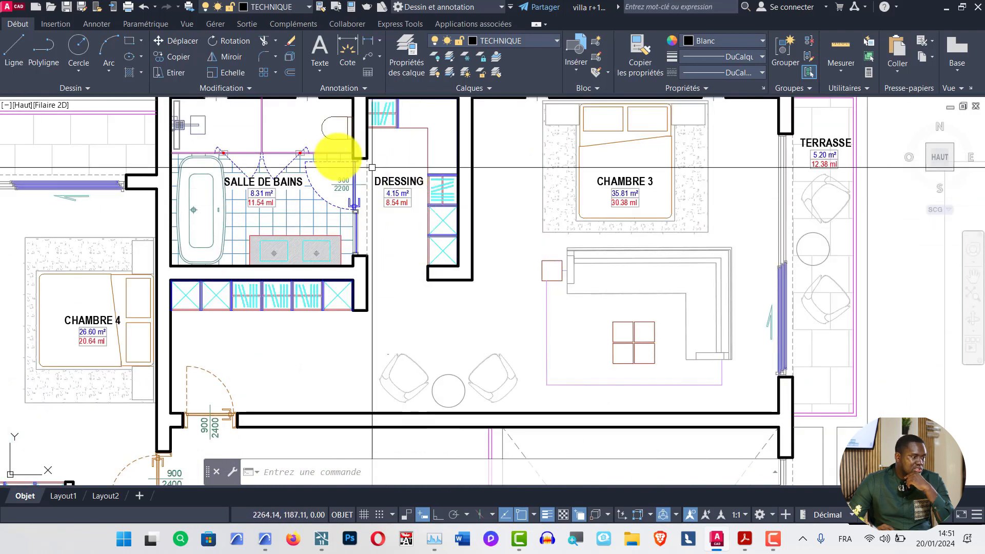
scroll(313, 199, down, 4)
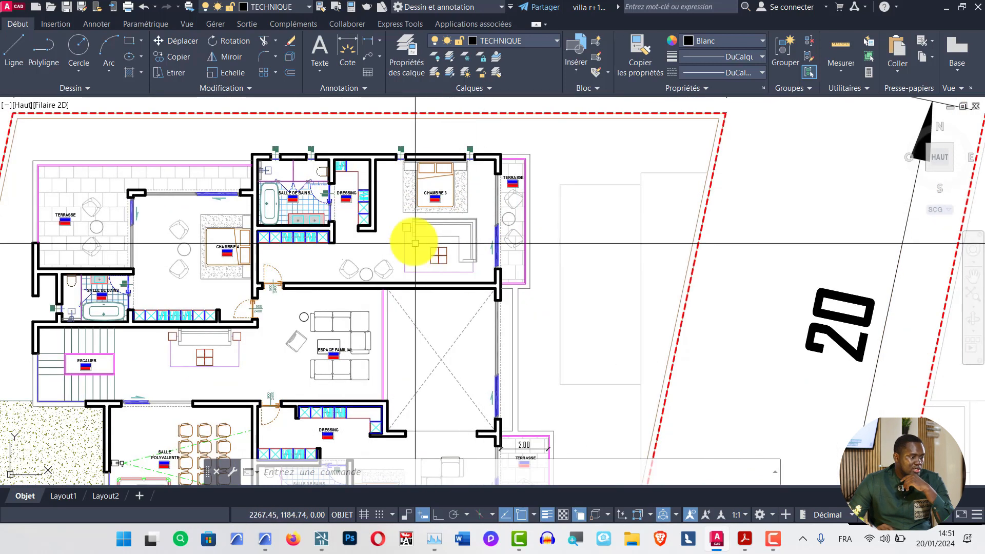
- Examine the upper floor's parental suite with its dressing room, bathroom and terrace, and the adjoining multipurpose room's furniture and projector layout
middle_drag(384, 251, 385, 99)
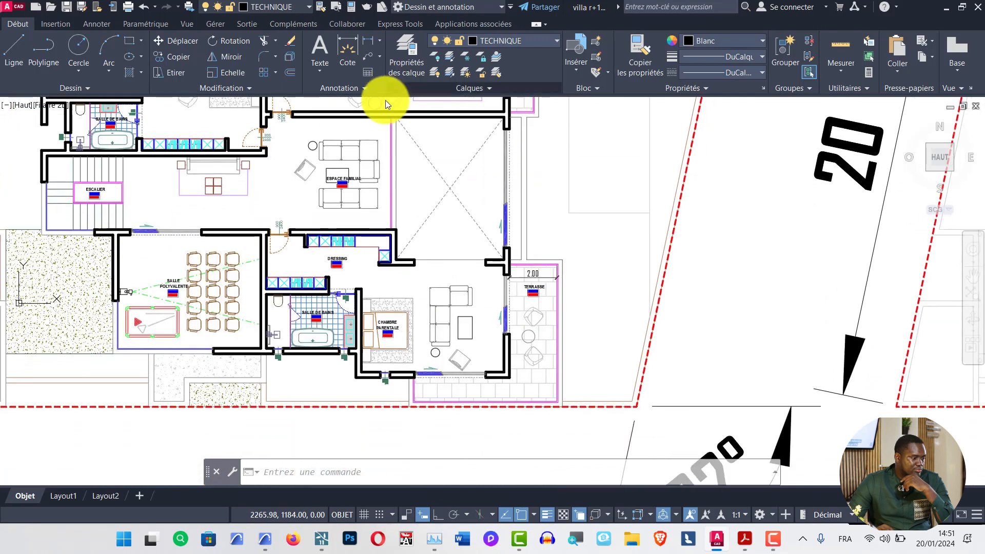
scroll(380, 191, up, 2)
middle_drag(330, 203, 431, 165)
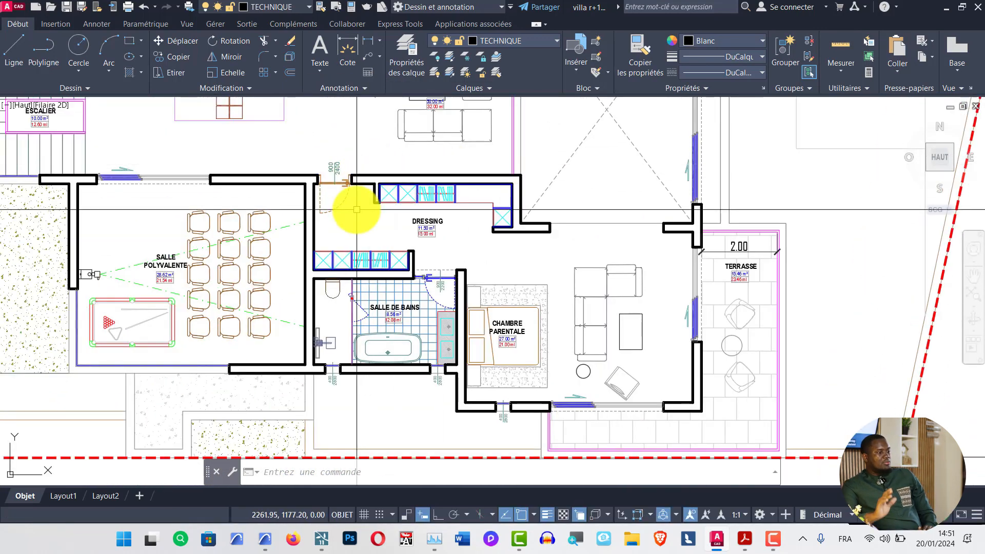
scroll(357, 210, down, 4)
middle_drag(453, 220, 407, 248)
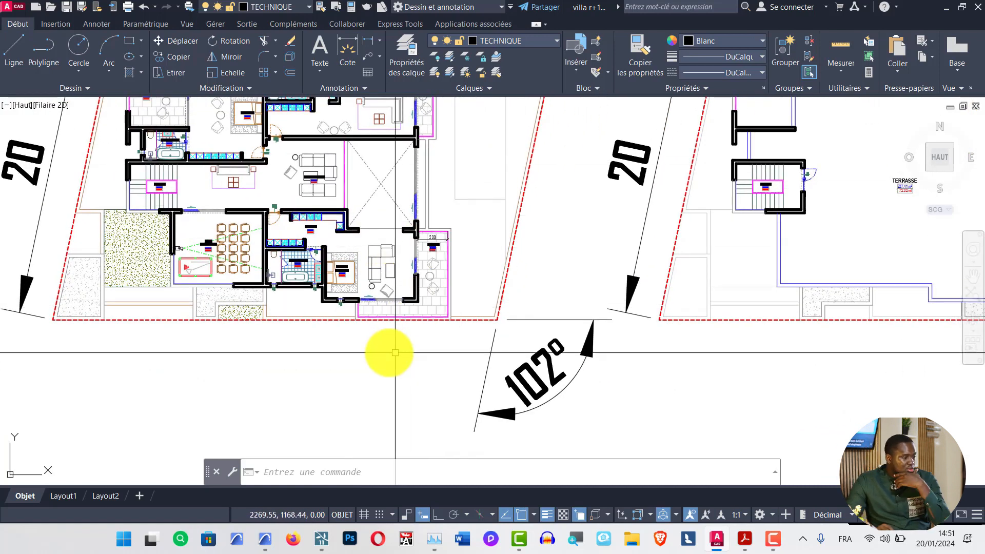
middle_drag(268, 331, 330, 330)
scroll(329, 272, up, 4)
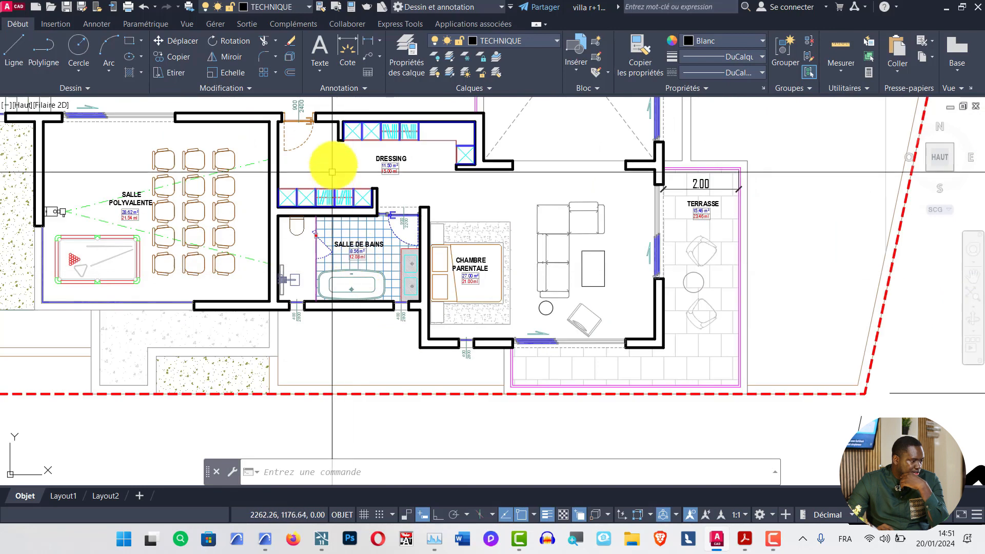
middle_drag(433, 242, 374, 260)
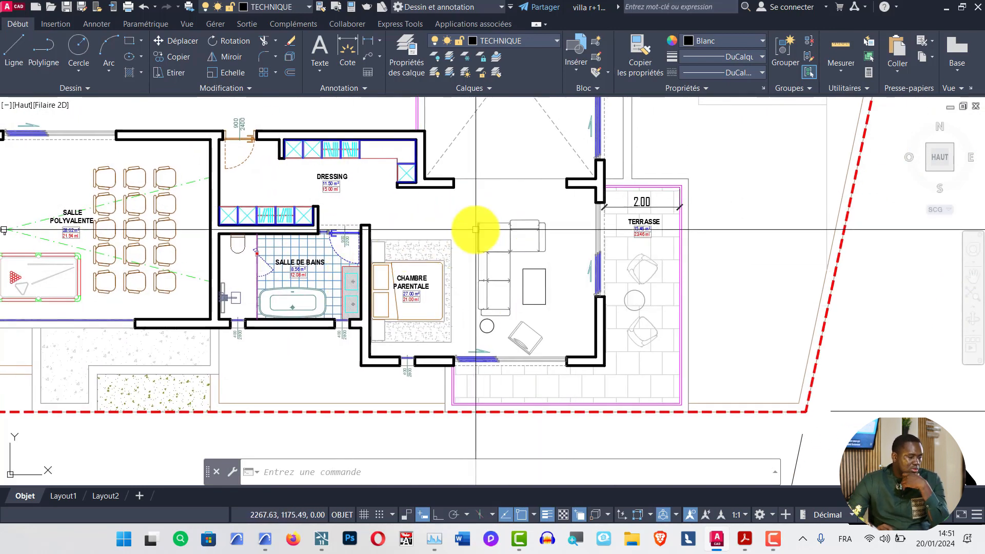
scroll(482, 229, down, 2)
middle_drag(472, 258, 562, 257)
scroll(456, 204, up, 2)
middle_drag(455, 204, 590, 246)
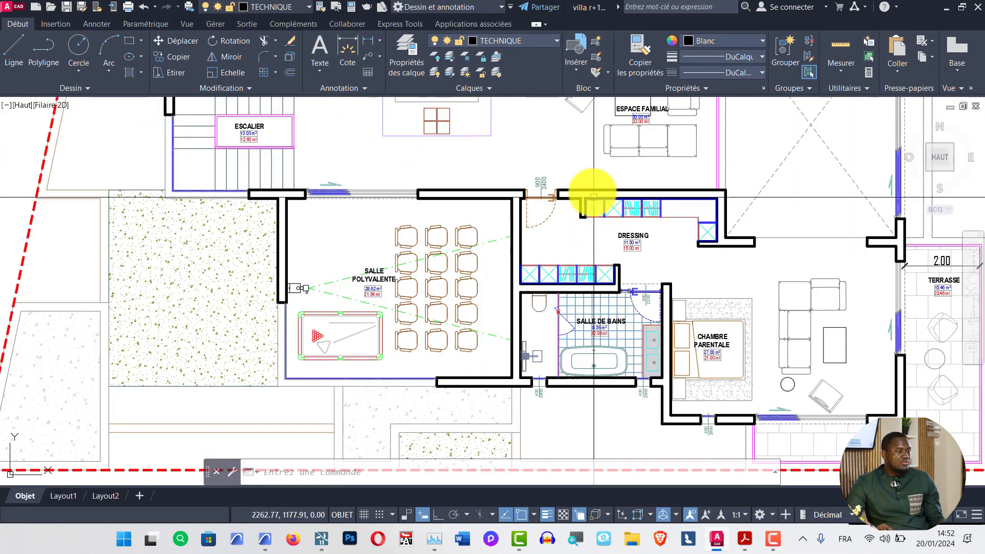
scroll(370, 274, up, 3)
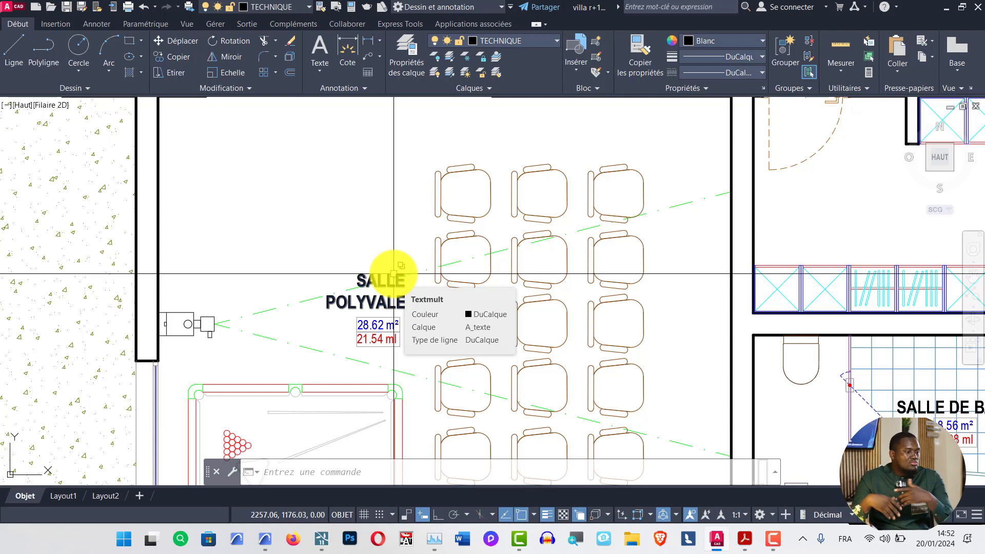
scroll(394, 273, down, 6)
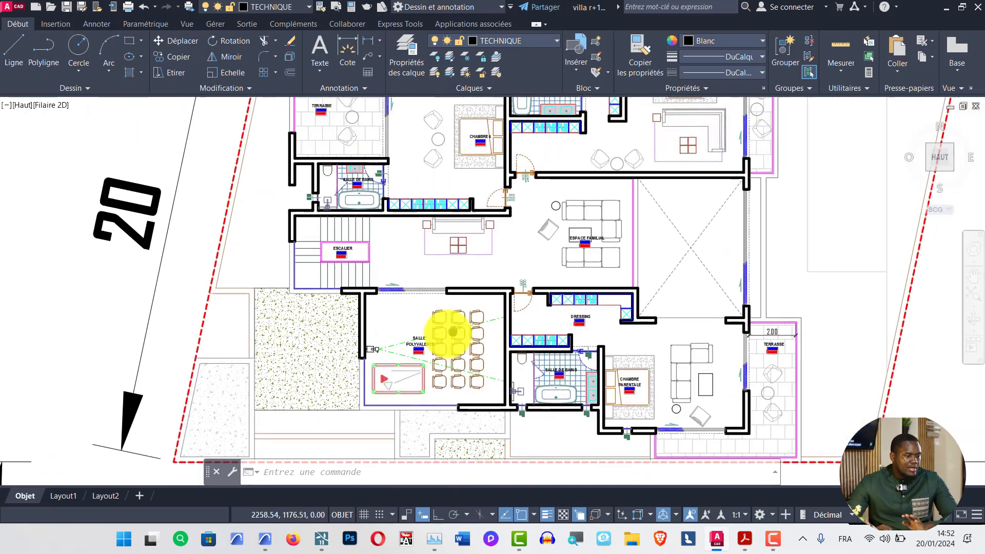
- Examine the roof terrace plan with its stair access, and the double-height void beside the upper floor's family area
scroll(436, 235, up, 5)
scroll(436, 235, up, 2)
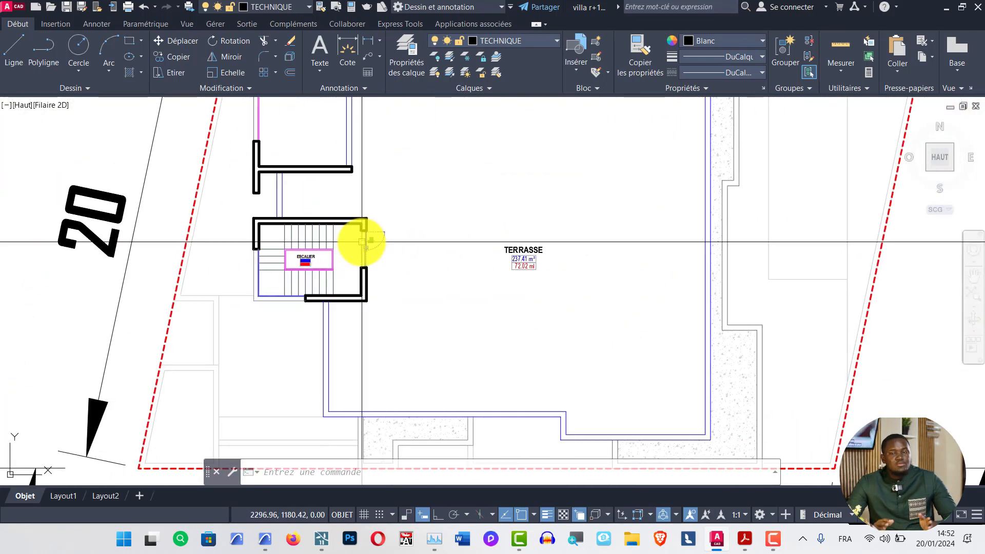
scroll(362, 241, down, 4)
scroll(598, 222, up, 3)
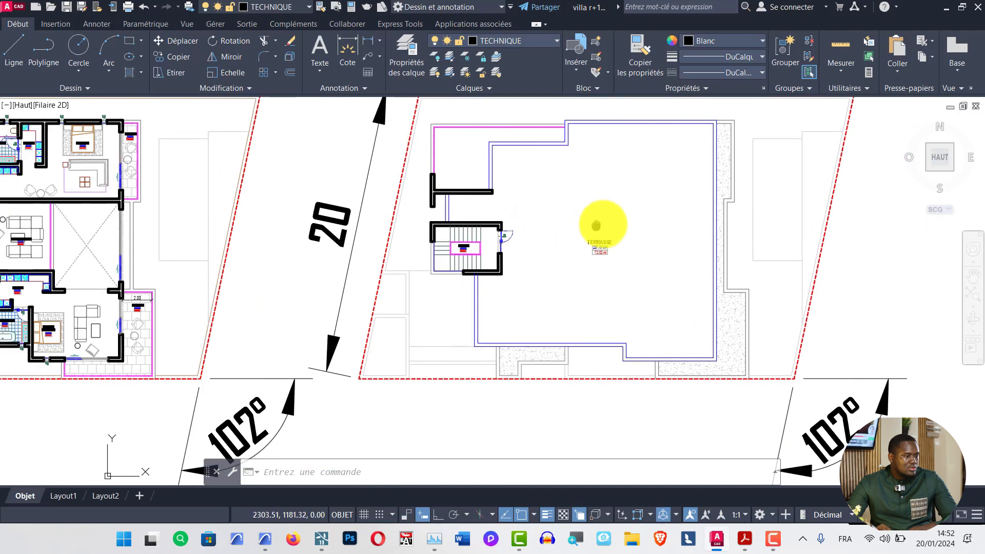
scroll(129, 282, up, 2)
middle_drag(136, 277, 330, 336)
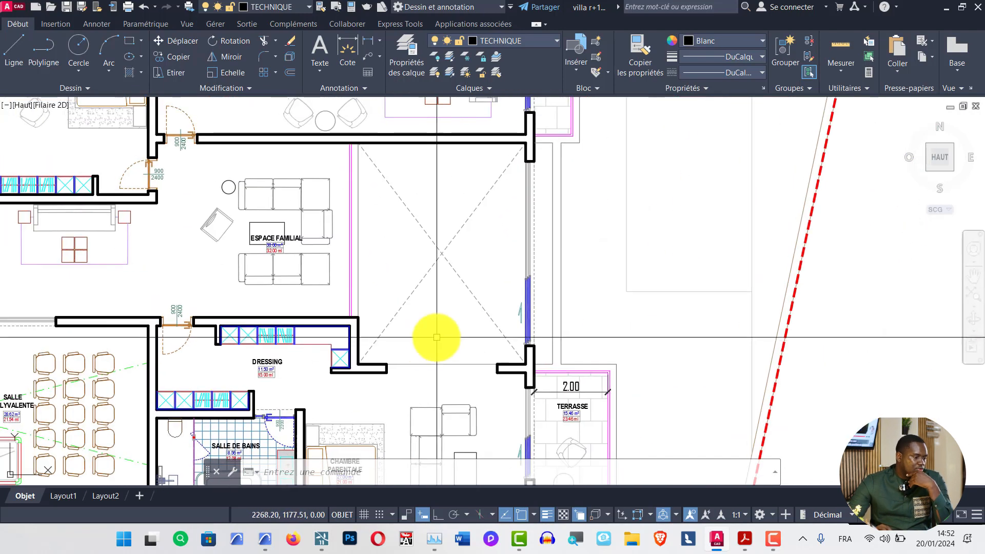
scroll(515, 291, down, 1)
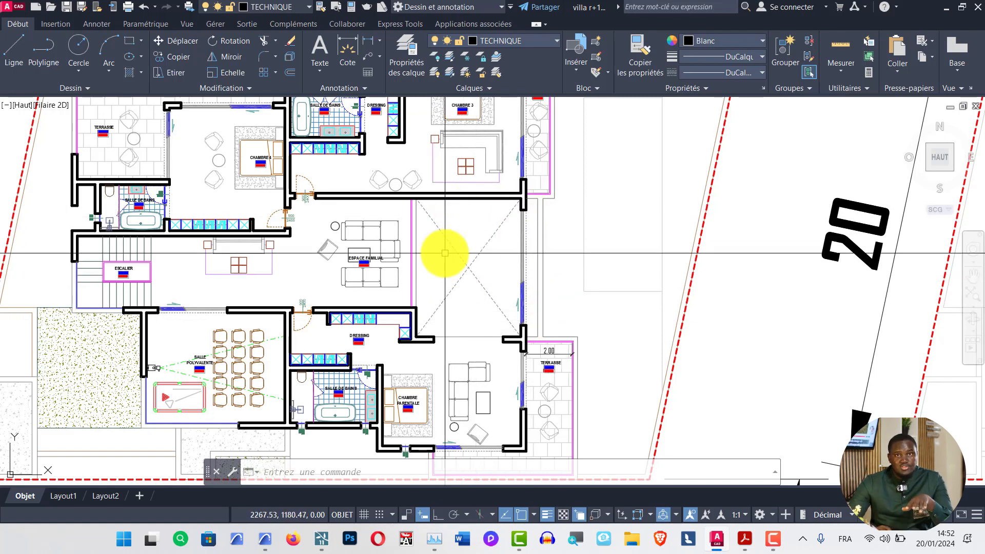
middle_drag(464, 323, 485, 283)
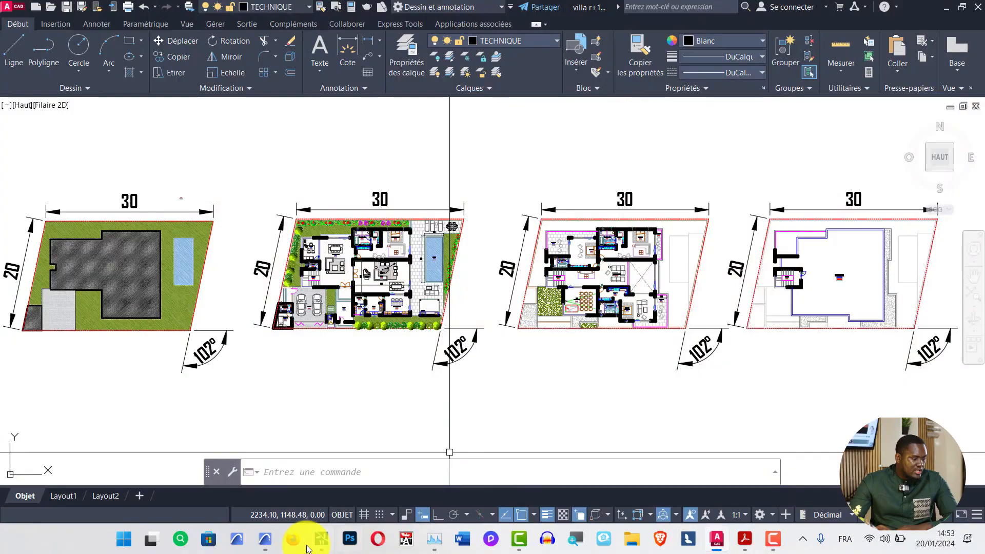
- Switch to the villa's 3D model in Archicad and examine its exterior from the pool side around to the street corner
click(272, 546)
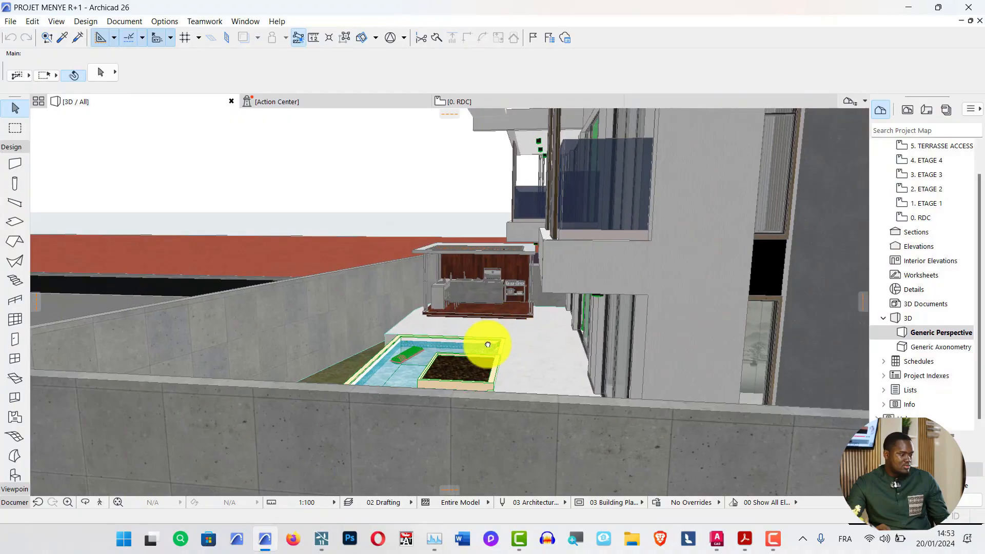
drag(483, 340, 621, 294)
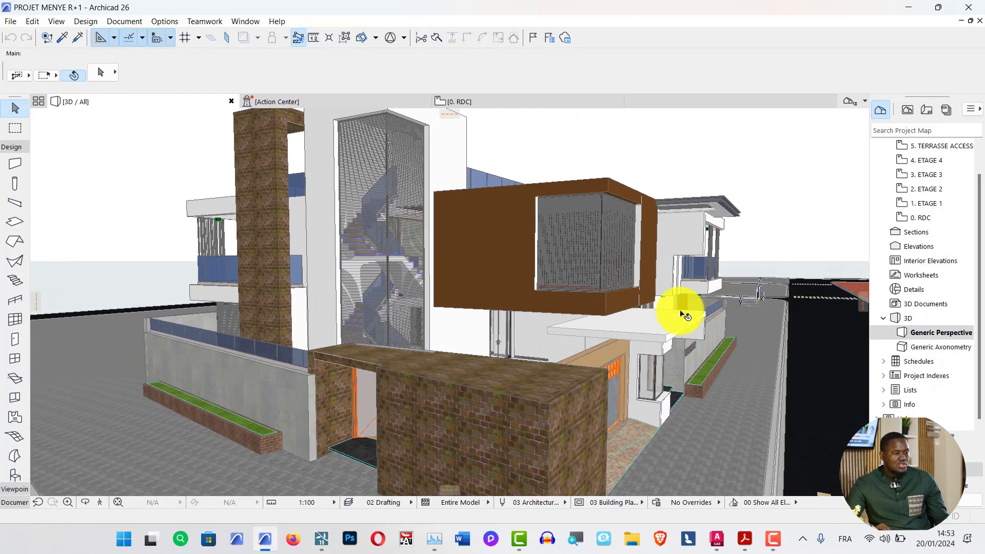
drag(684, 316, 727, 333)
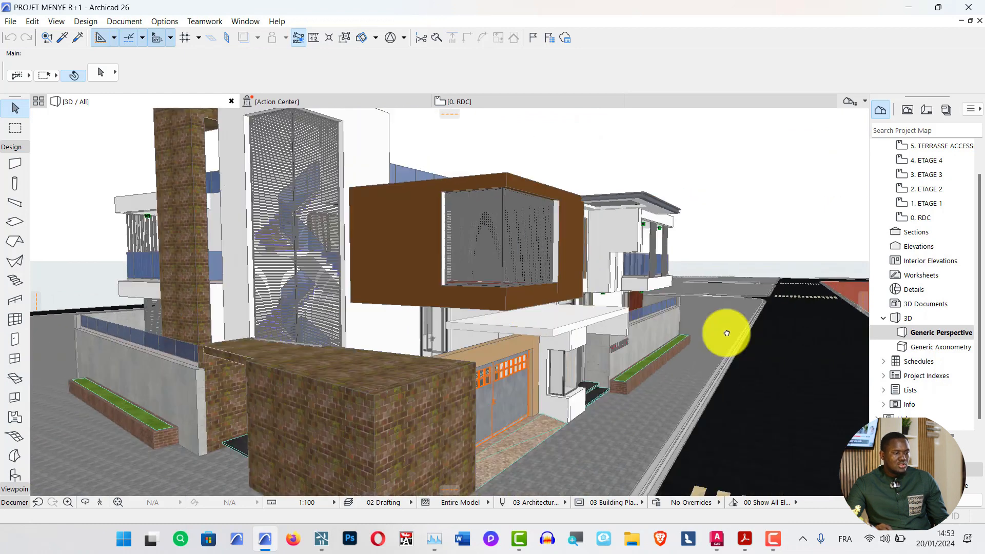
click(621, 345)
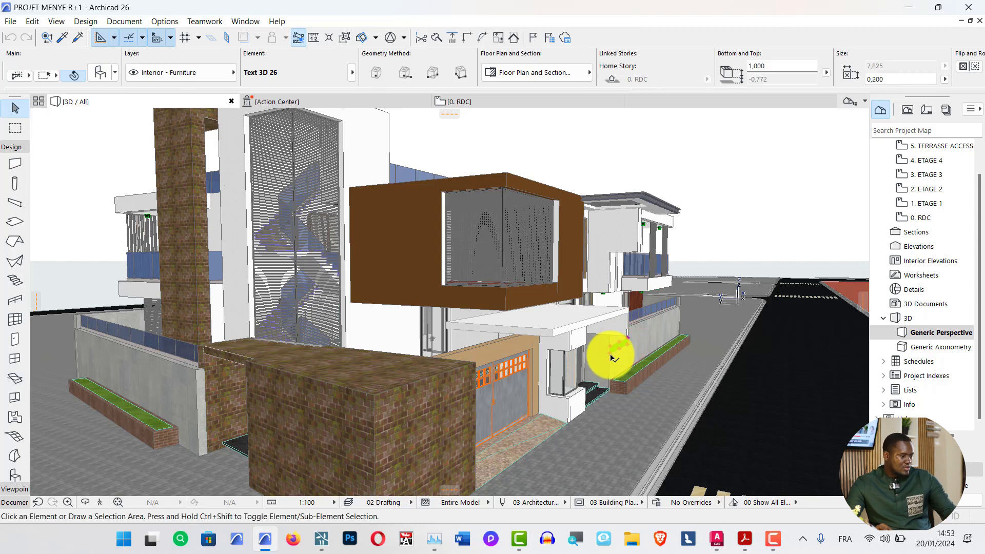
key(Escape)
- Examine the villa's street facade with its vehicle gate, entrance door, canopy and overhanging upper-floor volume
scroll(615, 339, up, 3)
shift+middle_drag(615, 339, 440, 306)
scroll(507, 303, down, 3)
scroll(587, 308, down, 2)
shift+middle_drag(595, 299, 441, 346)
scroll(441, 346, up, 1)
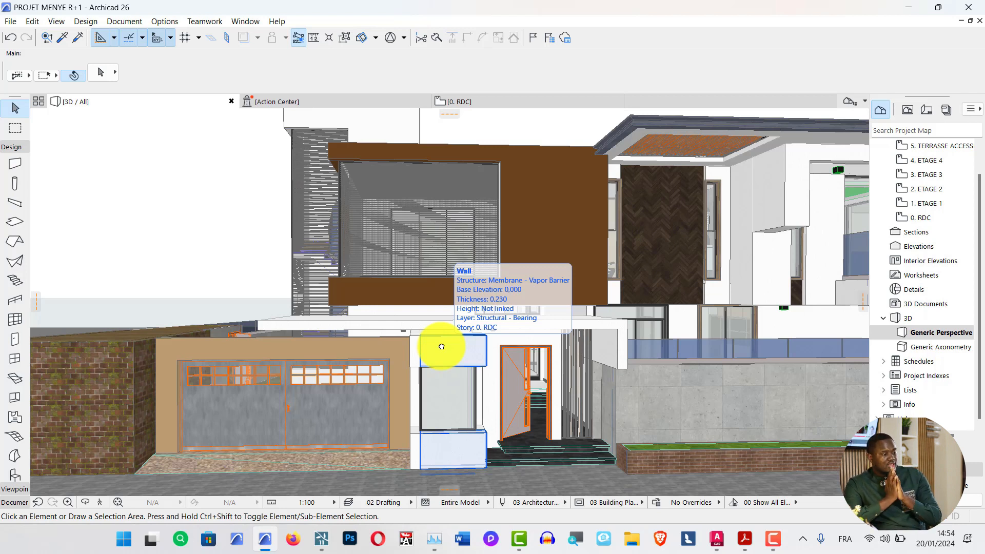
shift+middle_drag(439, 345, 494, 355)
scroll(608, 375, up, 5)
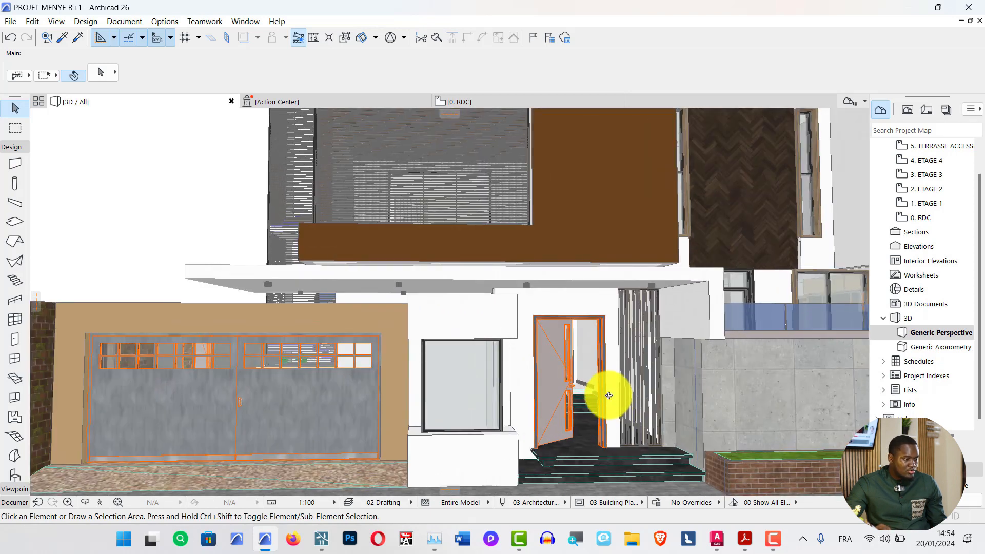
shift+middle_drag(608, 426, 496, 187)
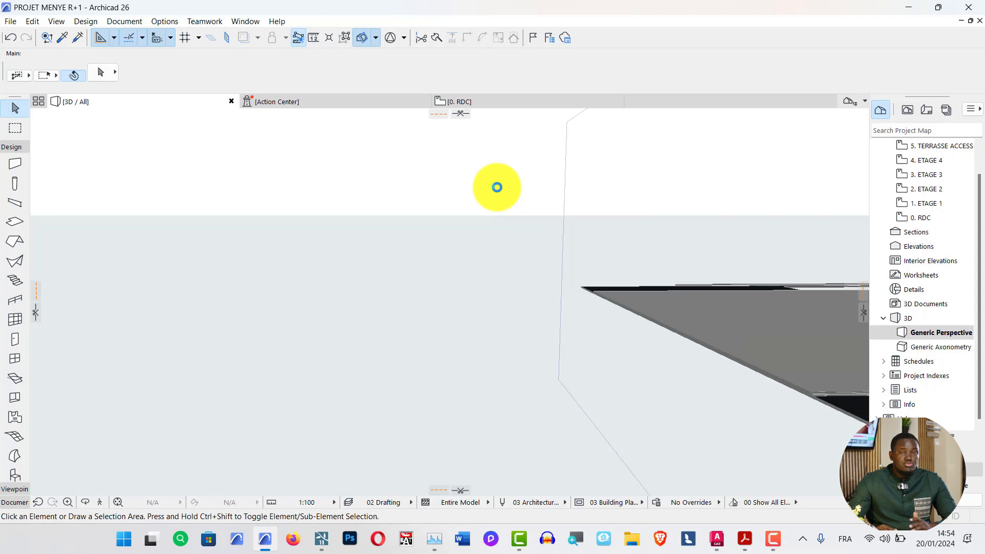
- Place a horizontal 3D cutting plane over the villa and lower it through the roof terrace level
scroll(484, 292, up, 5)
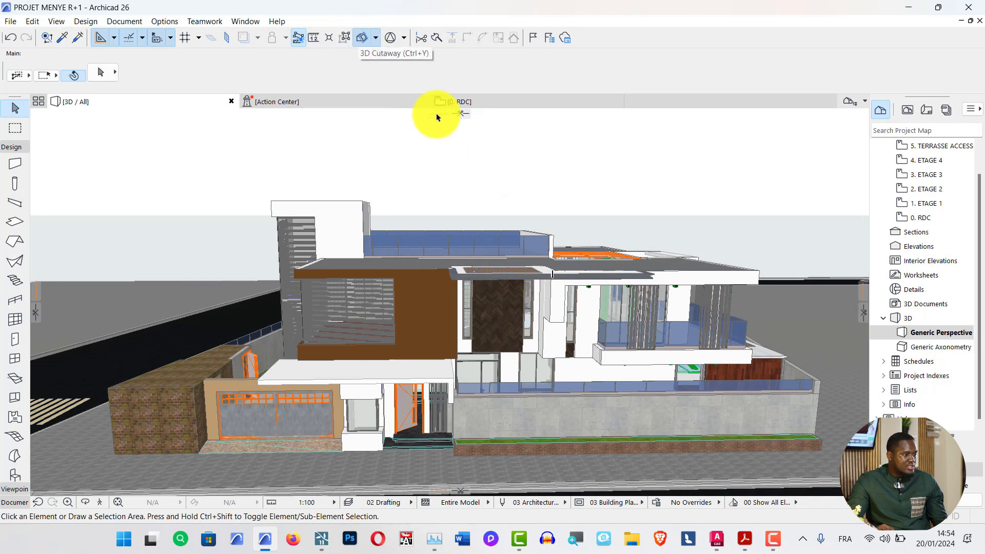
drag(463, 116, 474, 170)
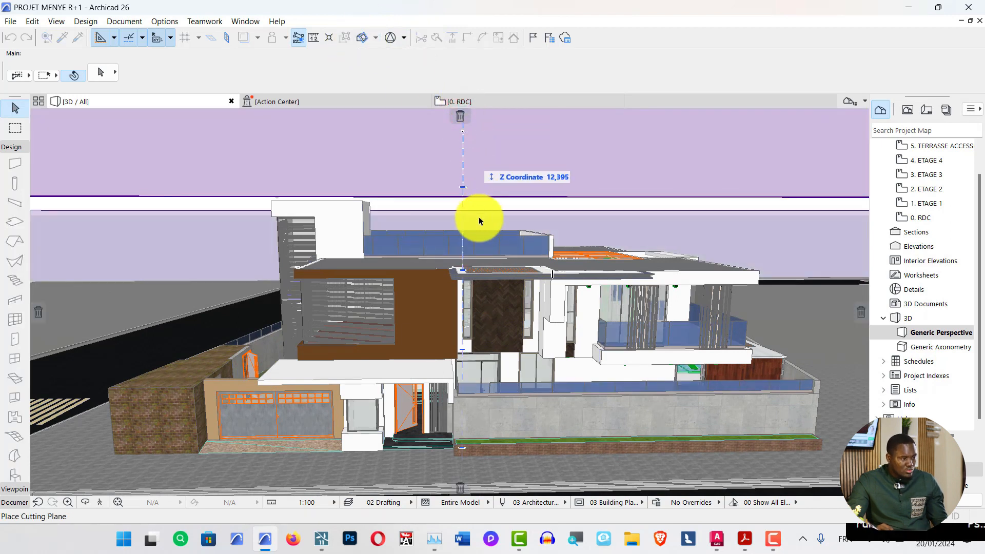
drag(482, 242, 482, 267)
drag(479, 197, 479, 195)
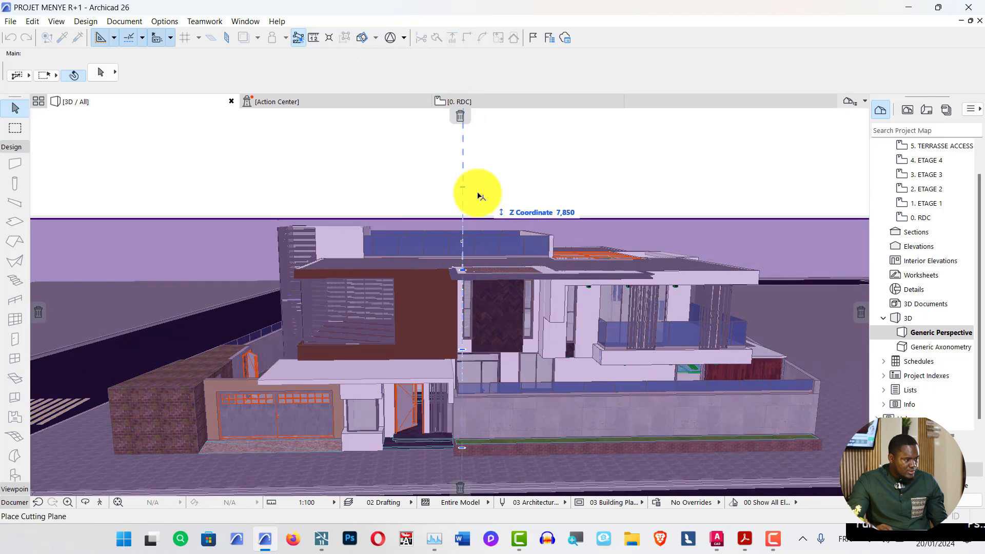
drag(478, 230, 469, 294)
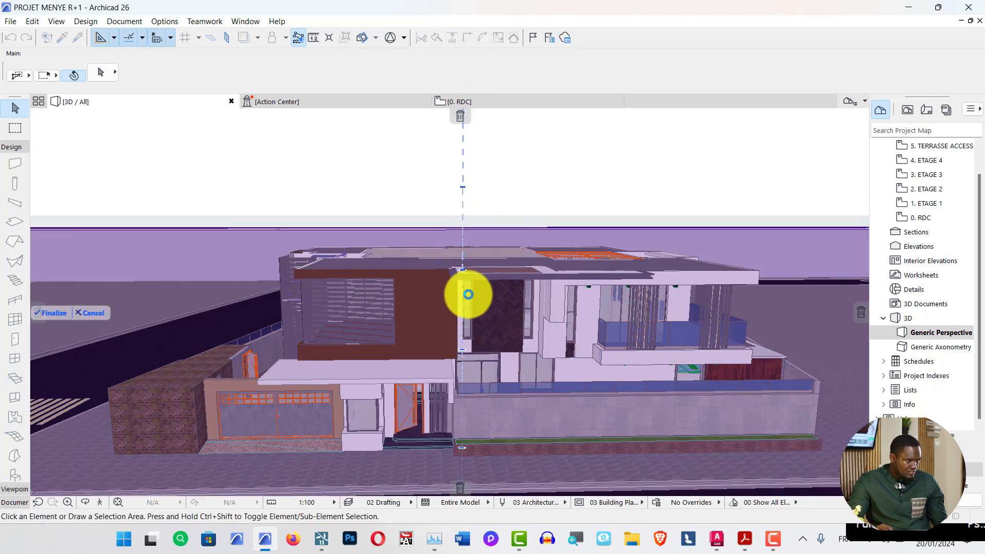
- Lower the horizontal cutting plane below the ground-floor ceiling to expose the ground-floor rooms
scroll(468, 297, up, 3)
scroll(523, 308, down, 2)
click(256, 264)
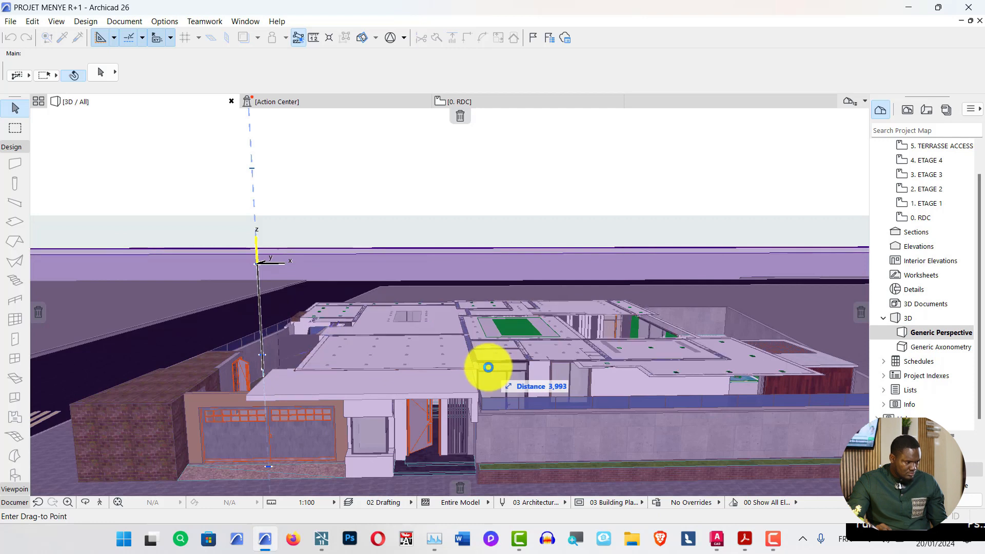
click(487, 368)
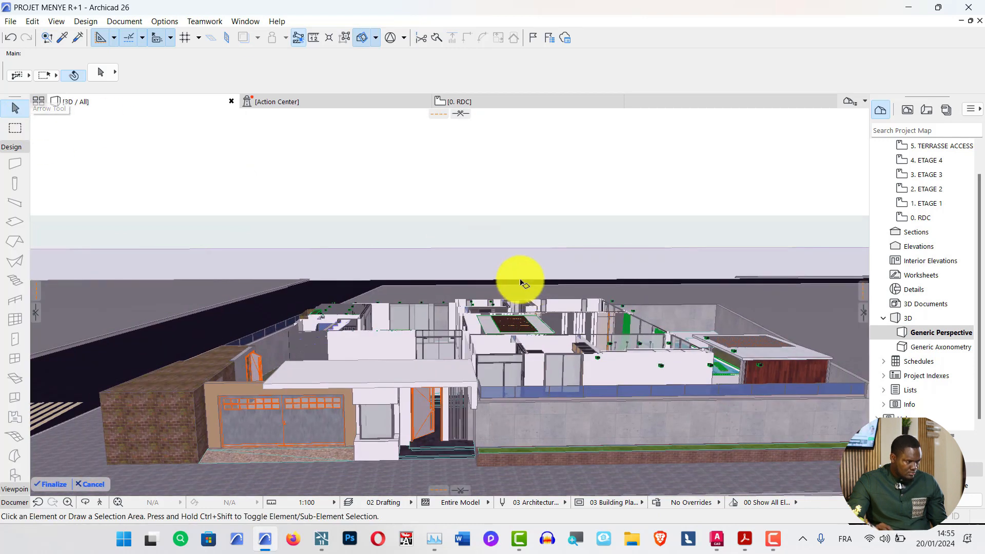
click(420, 267)
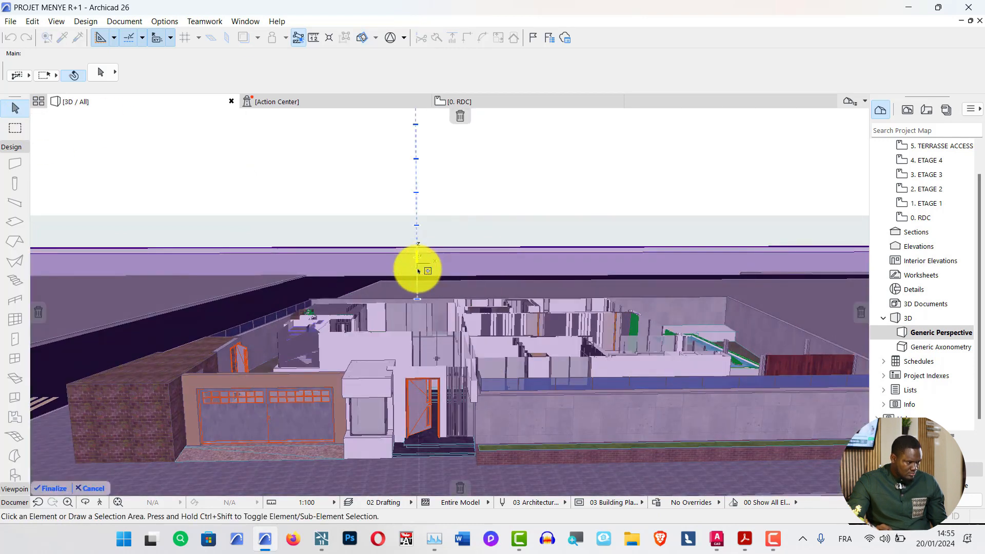
- Toggle the display of the cutting planes and view the cut ground floor from above
click(375, 38)
click(369, 90)
click(376, 38)
click(371, 93)
click(376, 38)
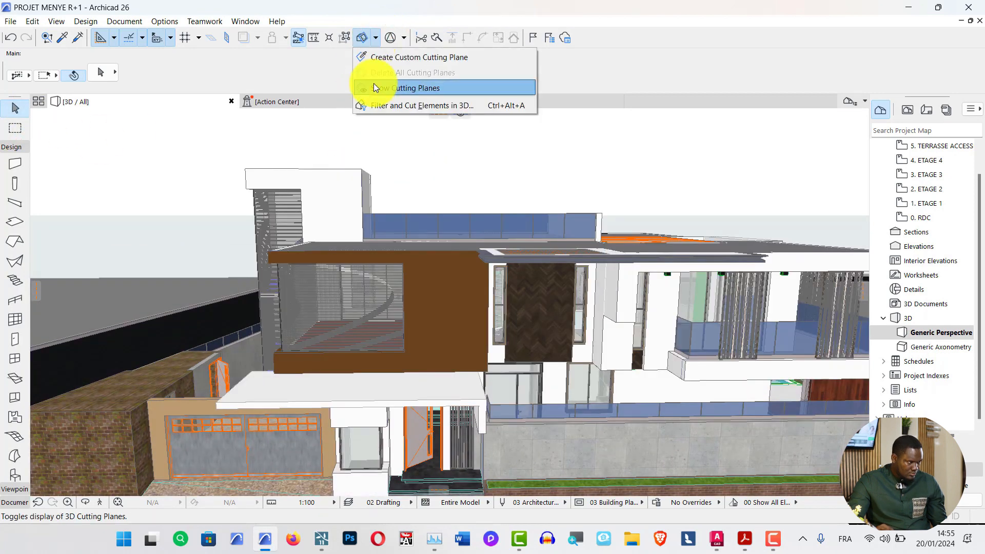
click(373, 86)
shift+middle_drag(441, 250, 77, 192)
click(376, 37)
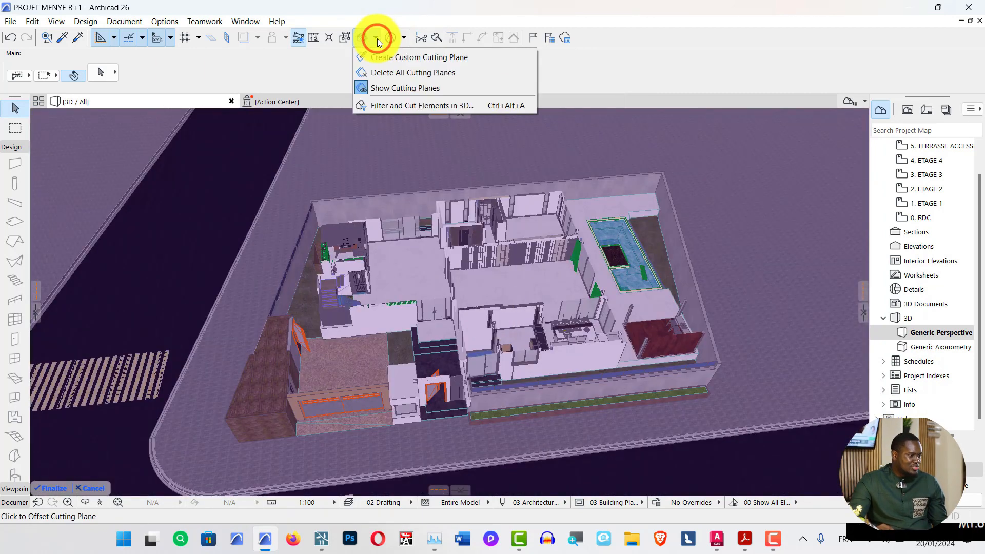
click(470, 362)
scroll(469, 363, down, 6)
click(406, 153)
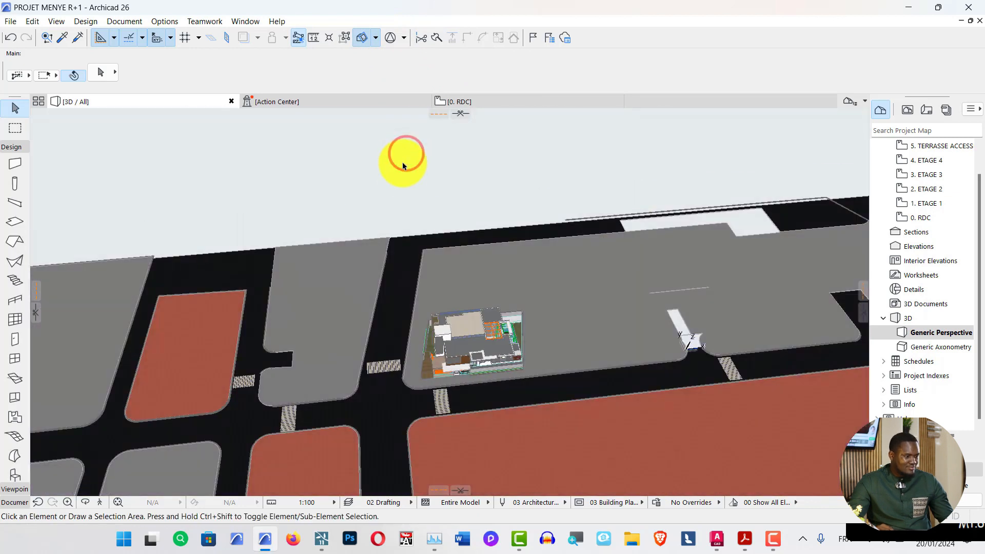
scroll(472, 348, up, 6)
click(320, 536)
click(909, 7)
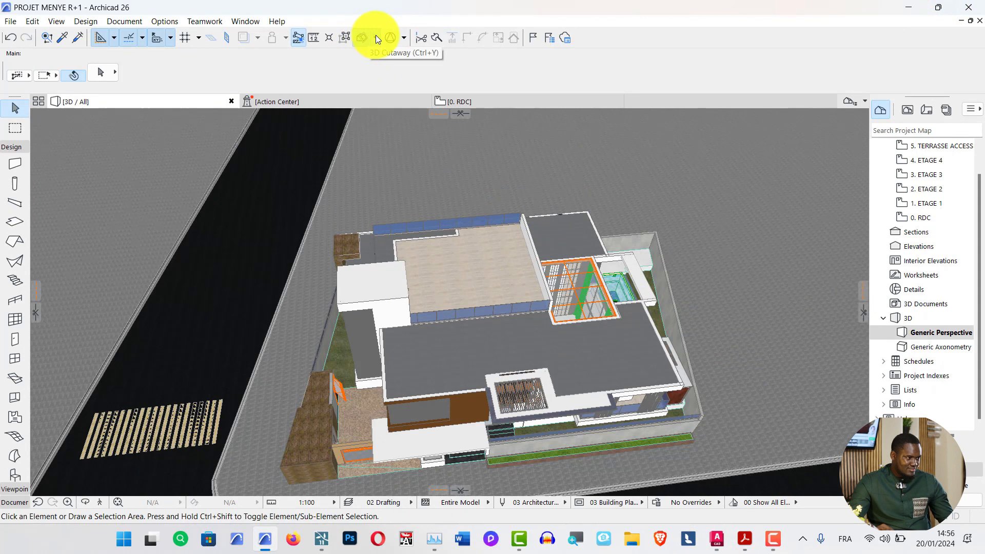
- Try to show the cutting planes again with the whole villa seen from the street
click(376, 37)
click(380, 87)
scroll(468, 342, down, 3)
shift+middle_drag(473, 293, 486, 194)
scroll(473, 293, up, 5)
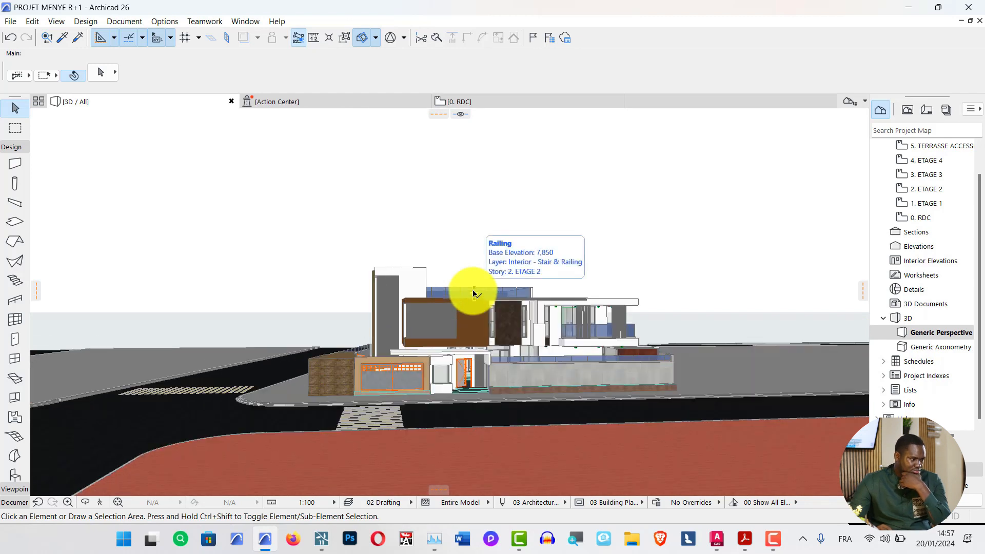
click(374, 38)
click(365, 89)
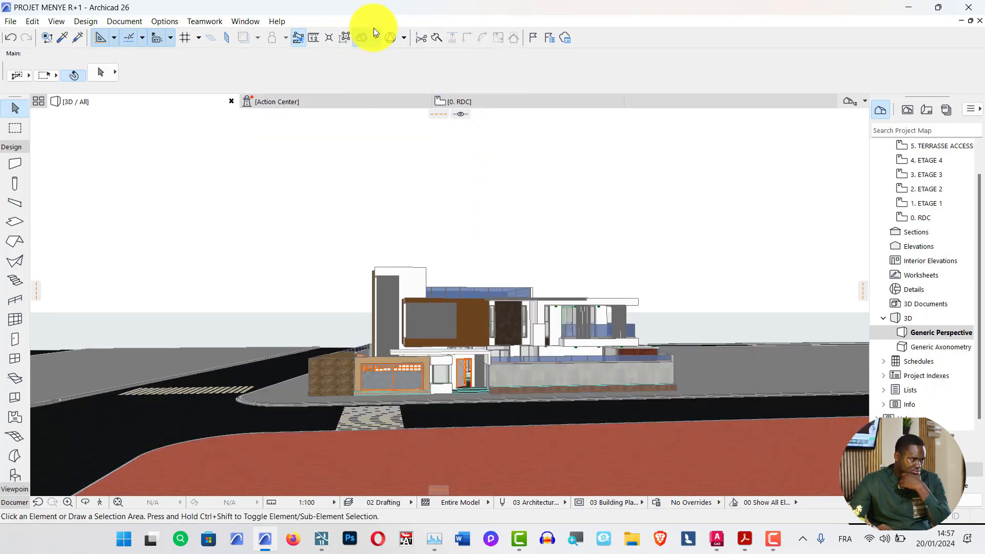
- Create a custom horizontal cutting plane and set it across the ground-floor walls to remove everything above from view
scroll(463, 346, up, 2)
click(375, 38)
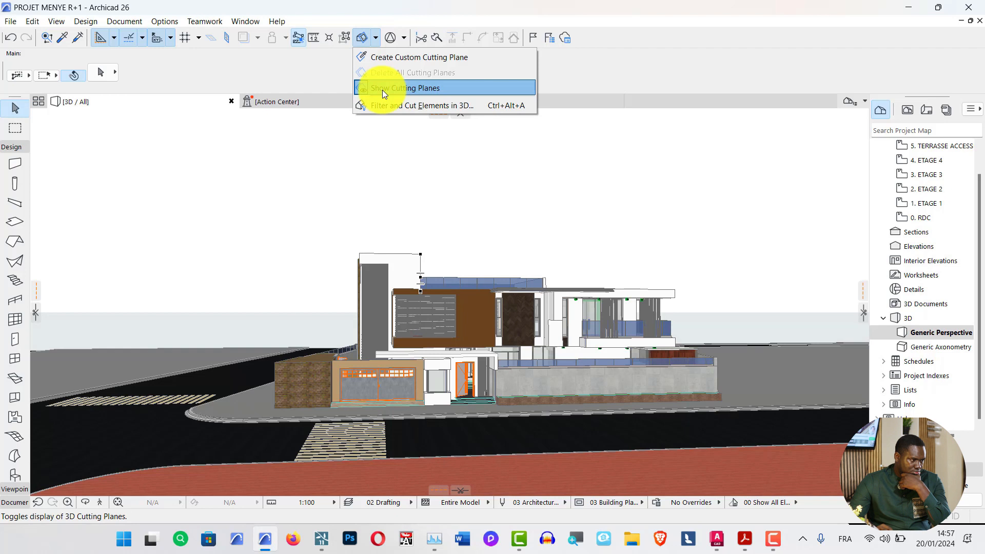
click(390, 57)
scroll(444, 346, up, 6)
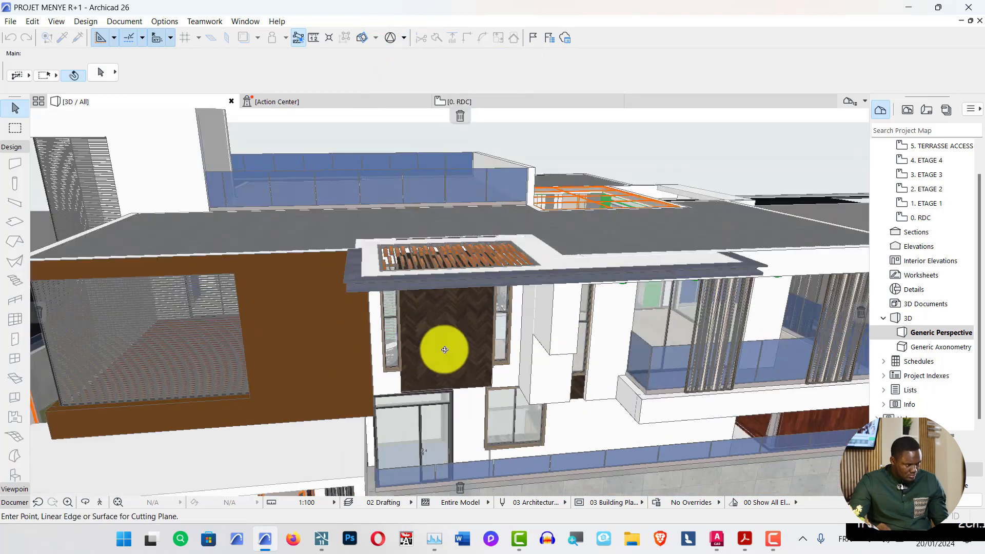
click(138, 365)
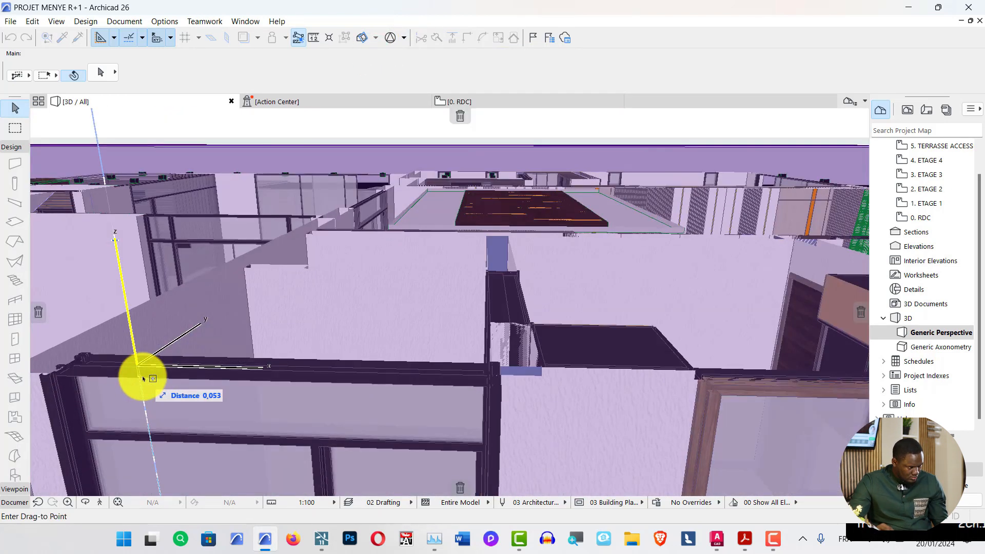
click(122, 242)
scroll(446, 257, down, 6)
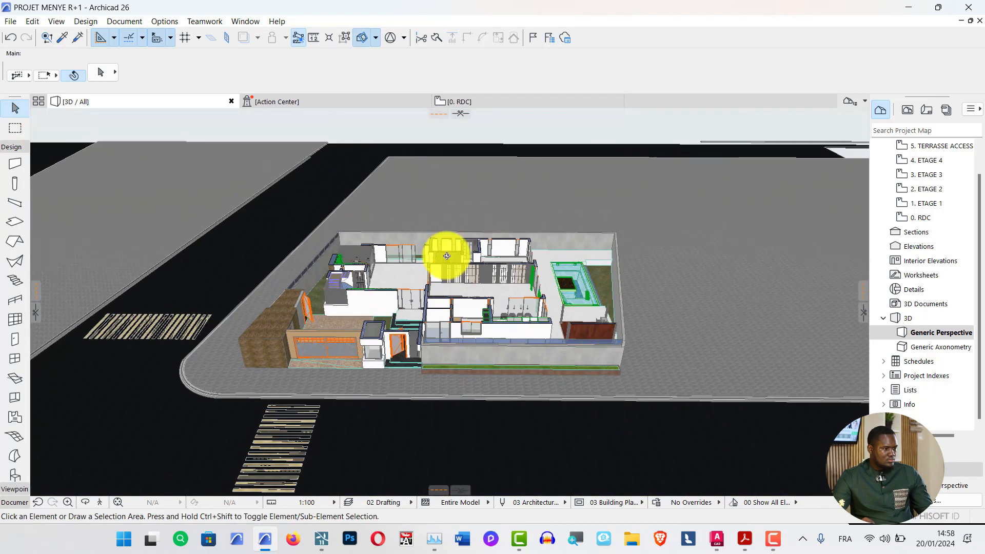
- Examine the cut ground floor's gate, paved courtyard and entrance, then the main room with the adjoining staircase and office
scroll(450, 277, up, 3)
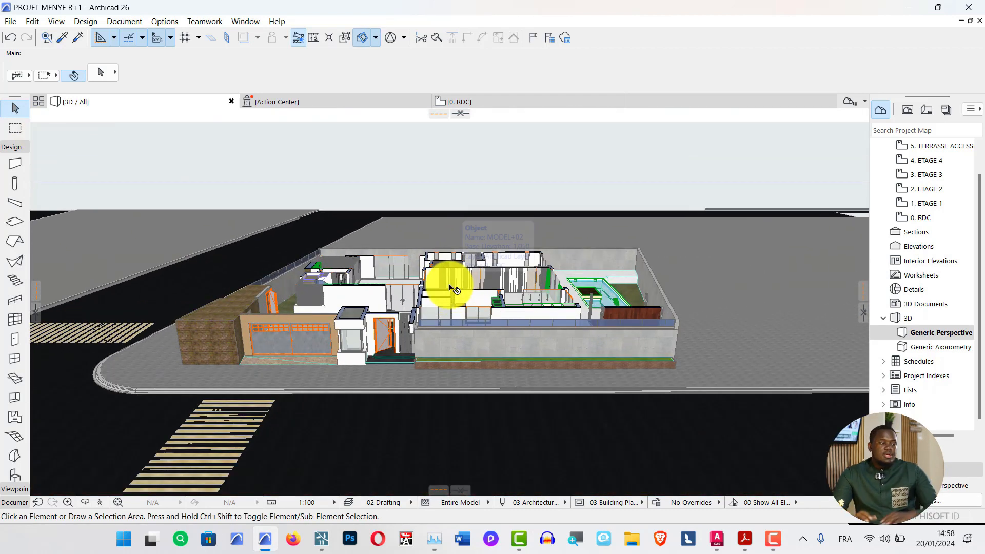
scroll(416, 221, up, 8)
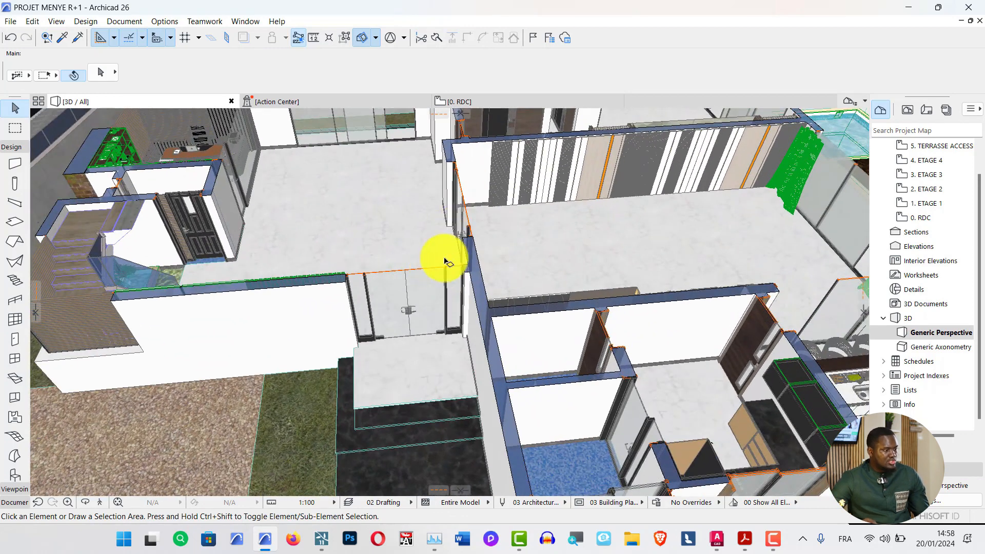
scroll(446, 261, down, 3)
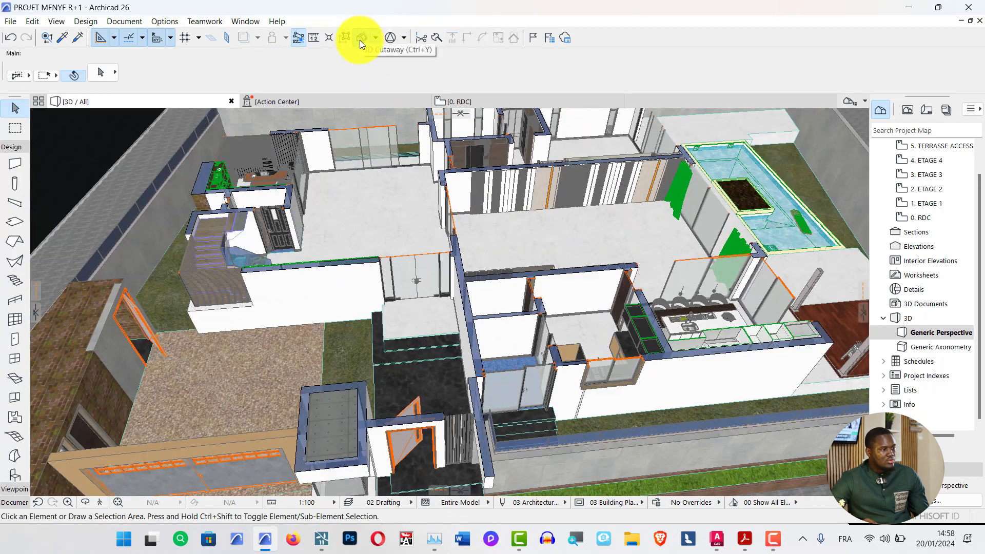
shift+middle_drag(461, 210, 367, 231)
scroll(452, 311, up, 3)
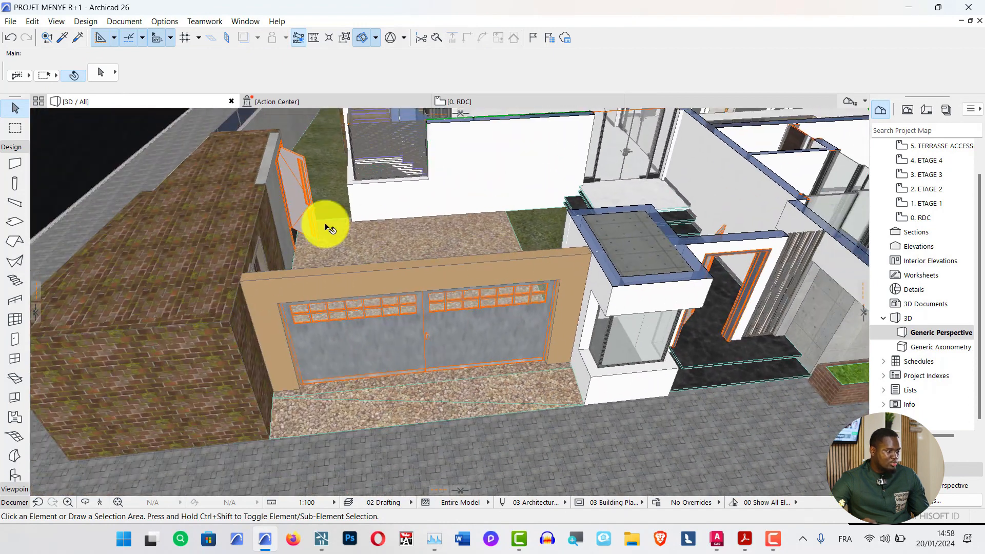
shift+middle_drag(417, 314, 479, 291)
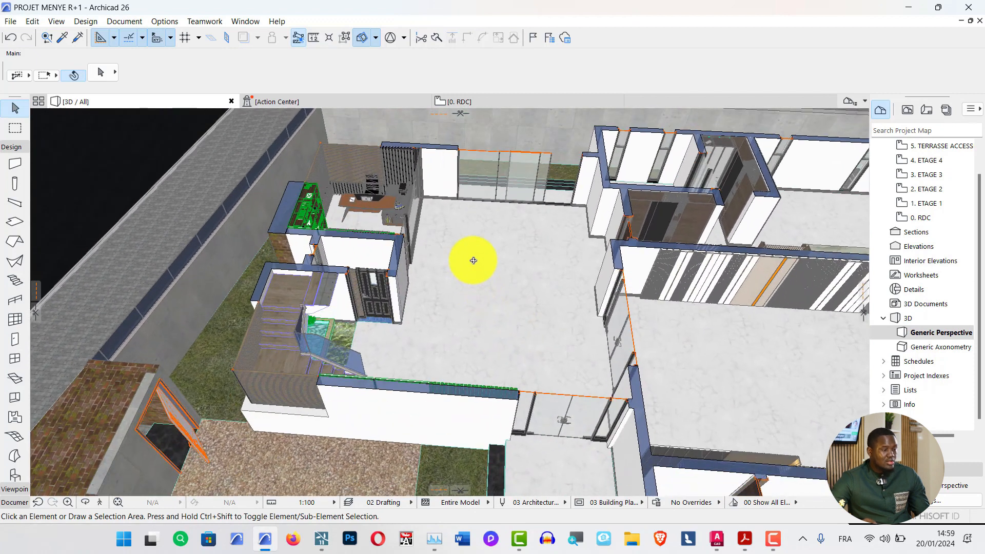
scroll(473, 260, up, 2)
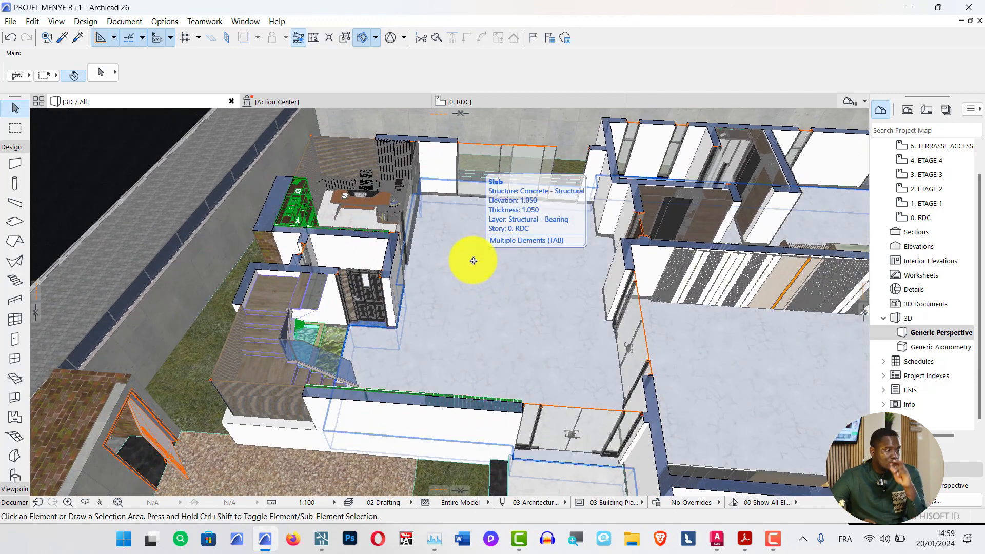
scroll(492, 224, up, 3)
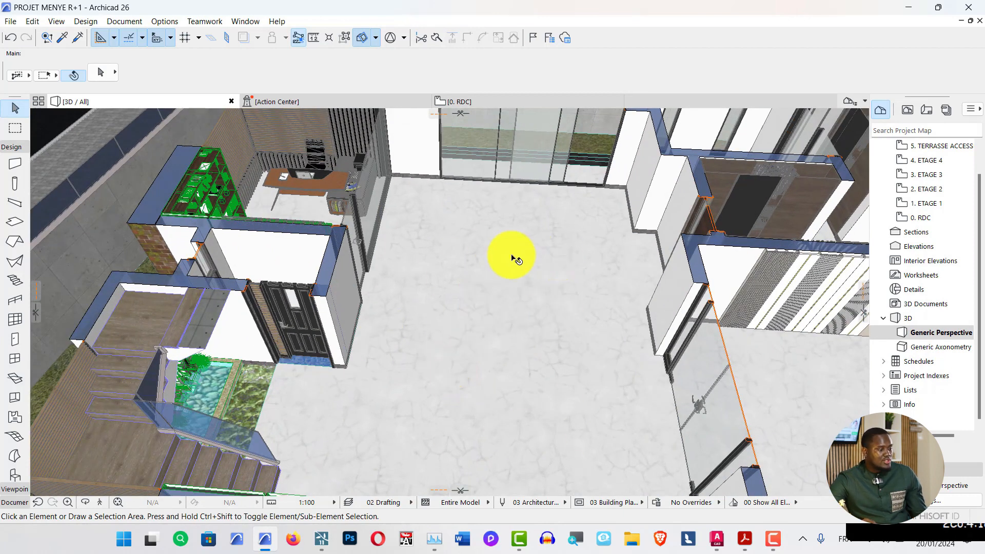
- Examine the ground-floor interior from the main room around to the glazed facade facing the pool terrace
drag(306, 395, 301, 308)
drag(386, 310, 632, 339)
drag(374, 320, 417, 333)
drag(508, 356, 697, 262)
drag(334, 260, 275, 374)
drag(526, 322, 645, 259)
scroll(644, 259, down, 4)
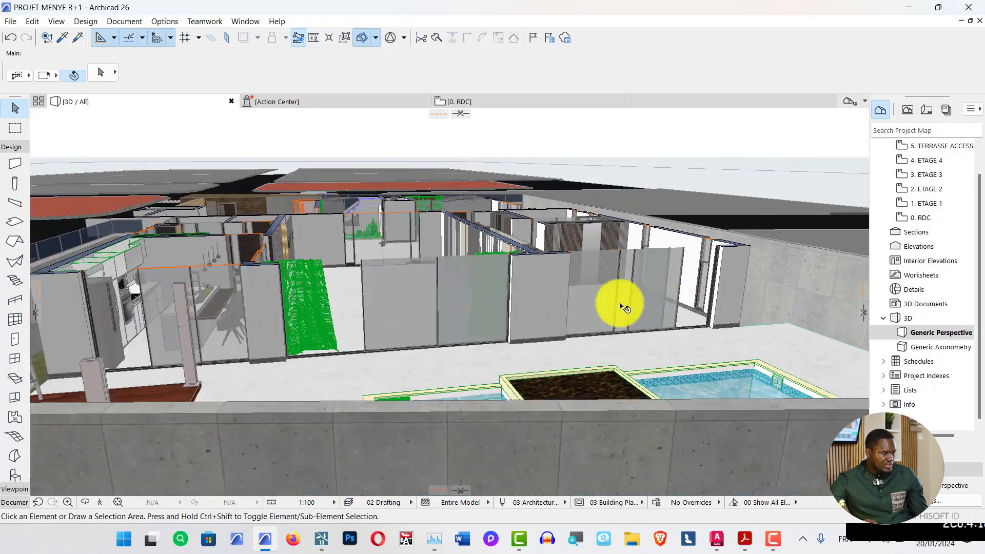
- Examine the open kitchen with its island, the back kitchen and adjacent small rooms, ending on the whole ground floor
shift+middle_drag(308, 340, 261, 369)
shift+middle_drag(567, 233, 272, 354)
shift+middle_drag(502, 297, 785, 365)
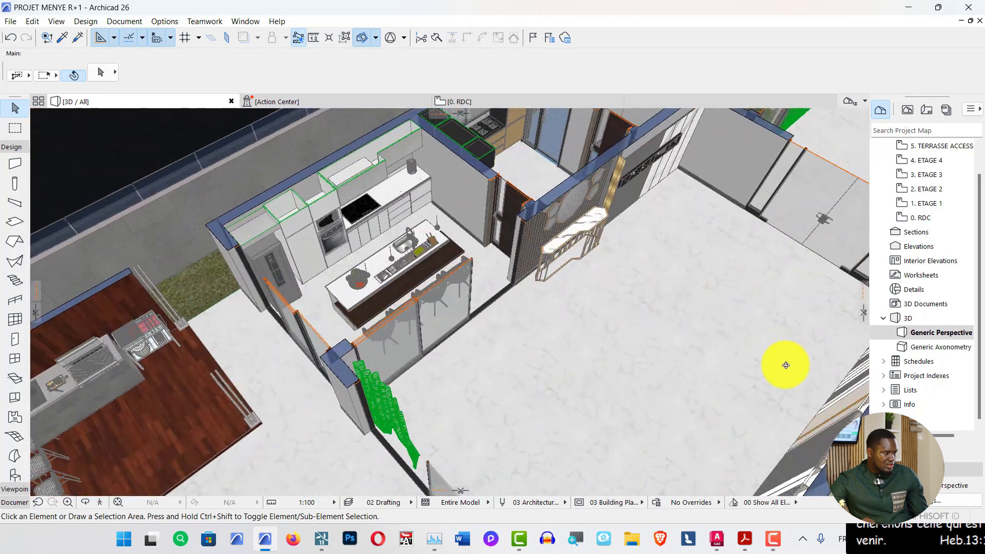
middle_drag(424, 231, 438, 302)
scroll(425, 373, up, 2)
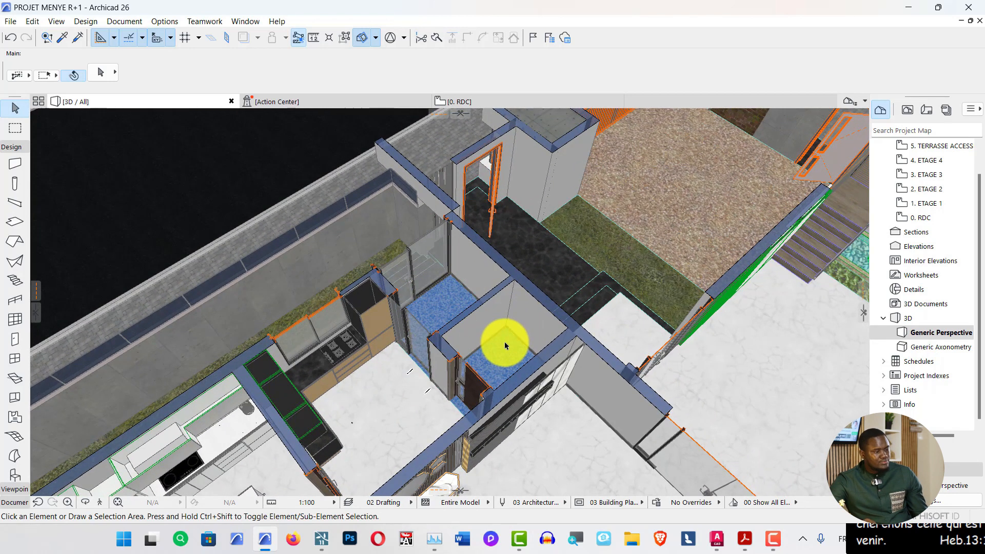
scroll(504, 343, down, 3)
scroll(390, 378, down, 1)
shift+middle_drag(389, 378, 221, 99)
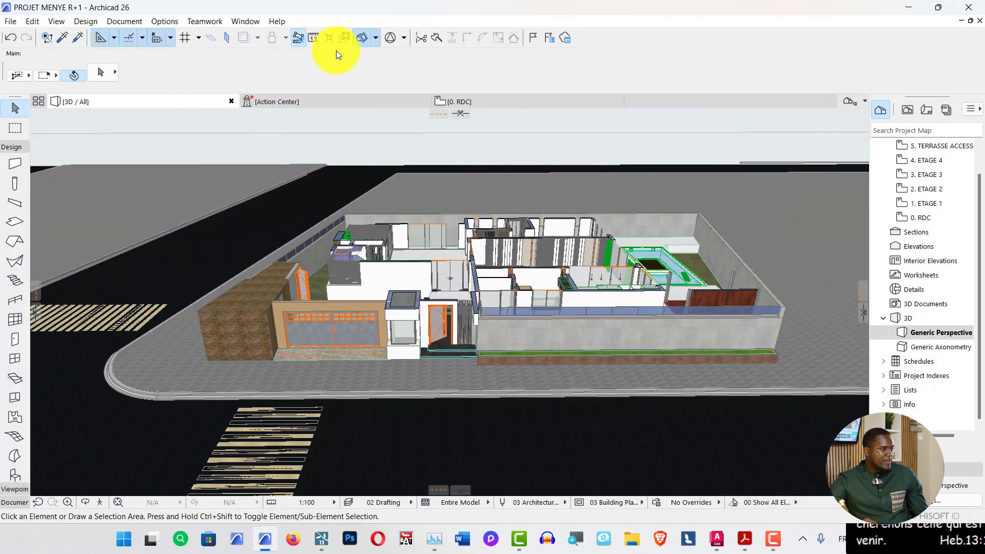
- Turn off the horizontal cutting plane to restore the complete villa and approach its main entrance door
click(362, 36)
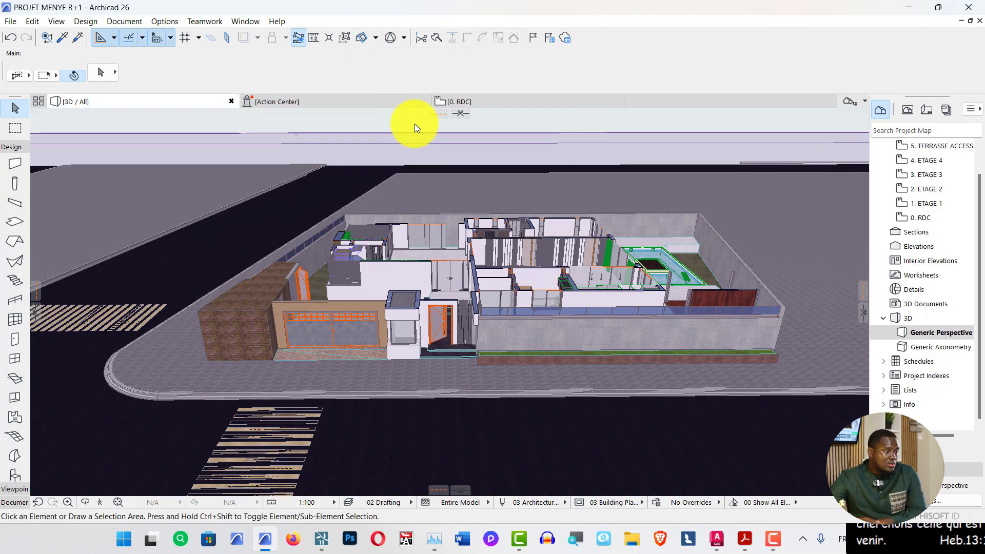
scroll(454, 329, up, 10)
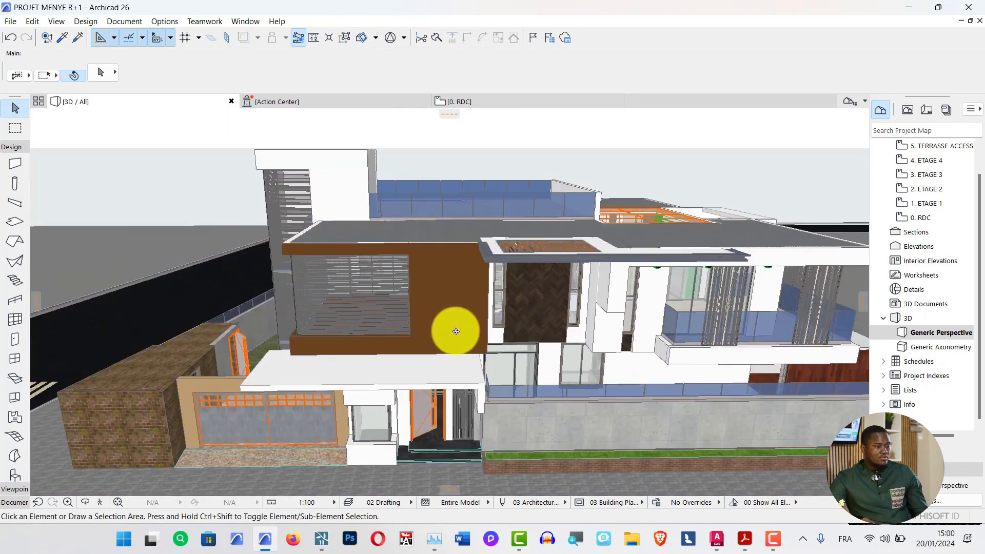
scroll(430, 428, up, 10)
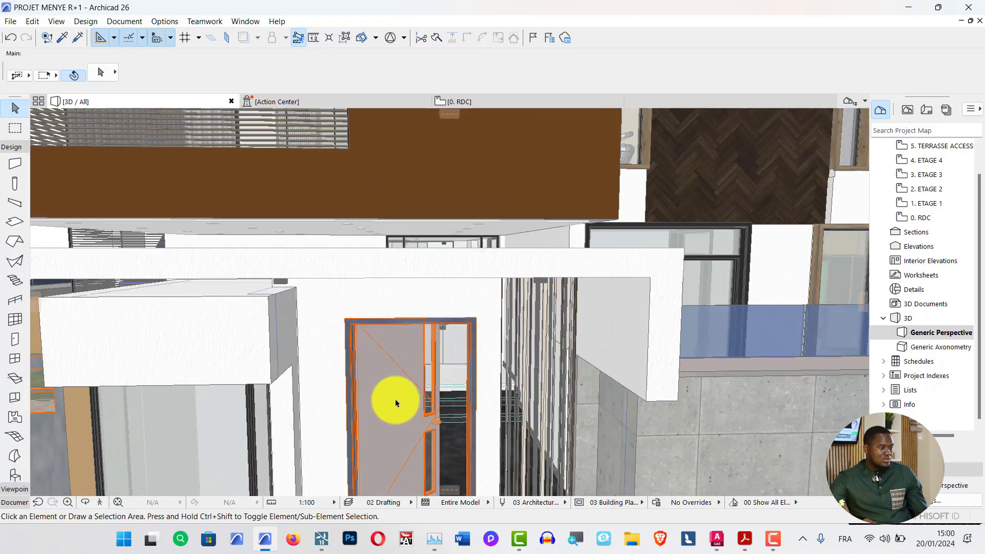
scroll(458, 262, up, 6)
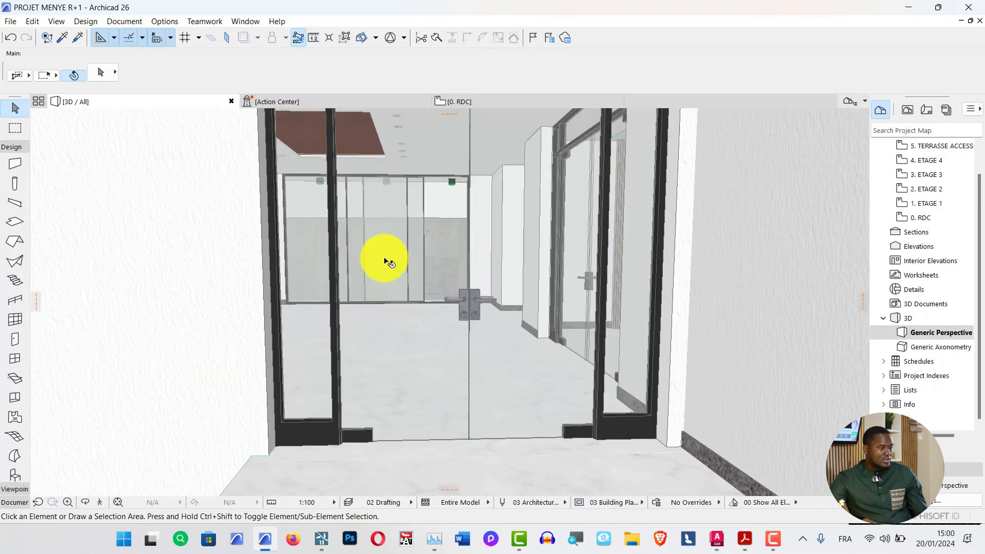
- Examine the entrance hall with its glazed office and sliding doors, continuing to the upper landing behind the glass railing
mouse_move(357, 277)
middle_down()
mouse_move(438, 284)
mouse_move(367, 285)
middle_up()
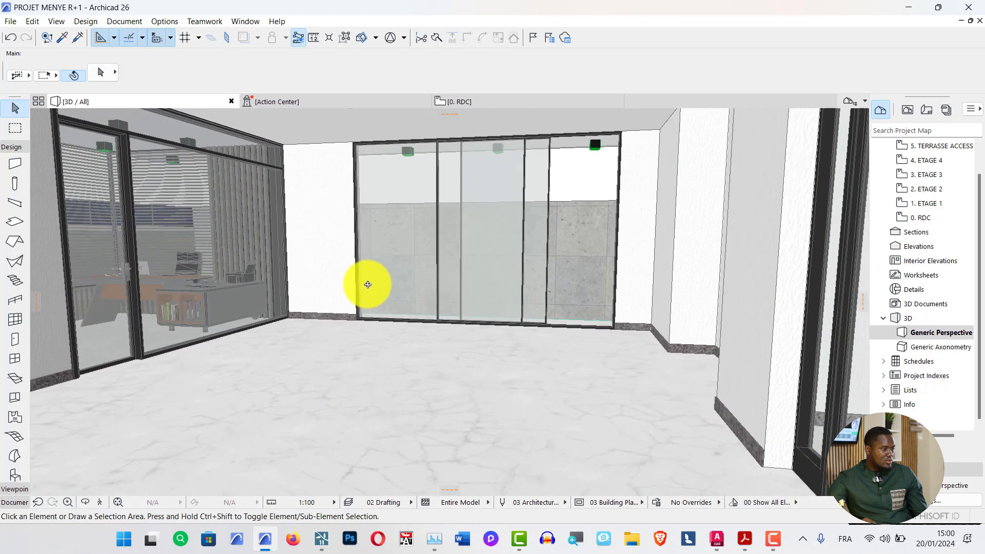
scroll(264, 251, up, 1)
middle_drag(264, 250, 313, 281)
scroll(316, 328, up, 2)
scroll(317, 328, up, 2)
scroll(521, 348, down, 3)
middle_drag(521, 348, 690, 326)
shift+middle_drag(747, 302, 515, 330)
shift+middle_drag(446, 262, 492, 245)
shift+middle_drag(303, 336, 499, 406)
scroll(26, 385, down, 1)
shift+middle_drag(513, 365, 428, 263)
scroll(519, 314, up, 5)
shift+middle_drag(505, 338, 505, 334)
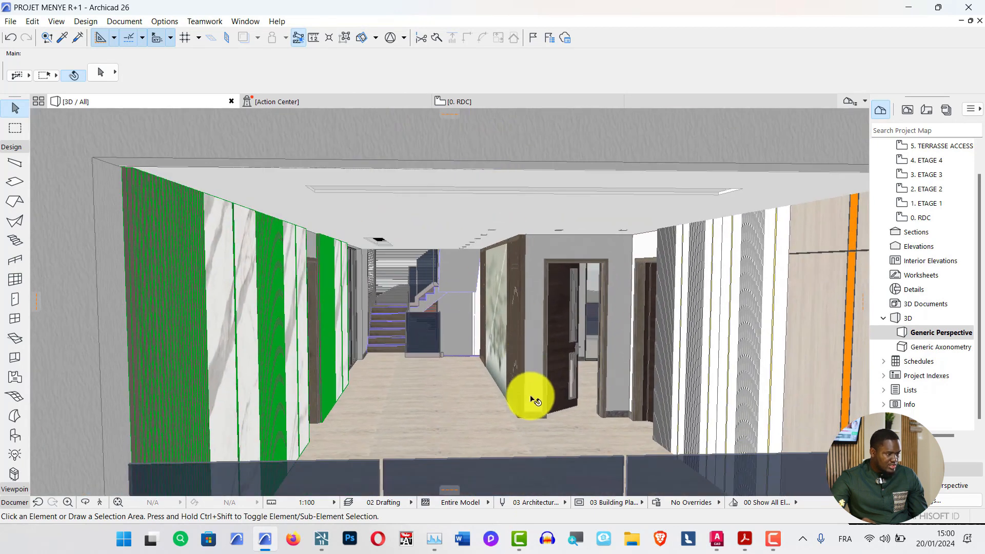
- Examine the living room below the landing, the glazed double door and hall, and the staircase with its planted water basin
shift+middle_drag(533, 400, 558, 218)
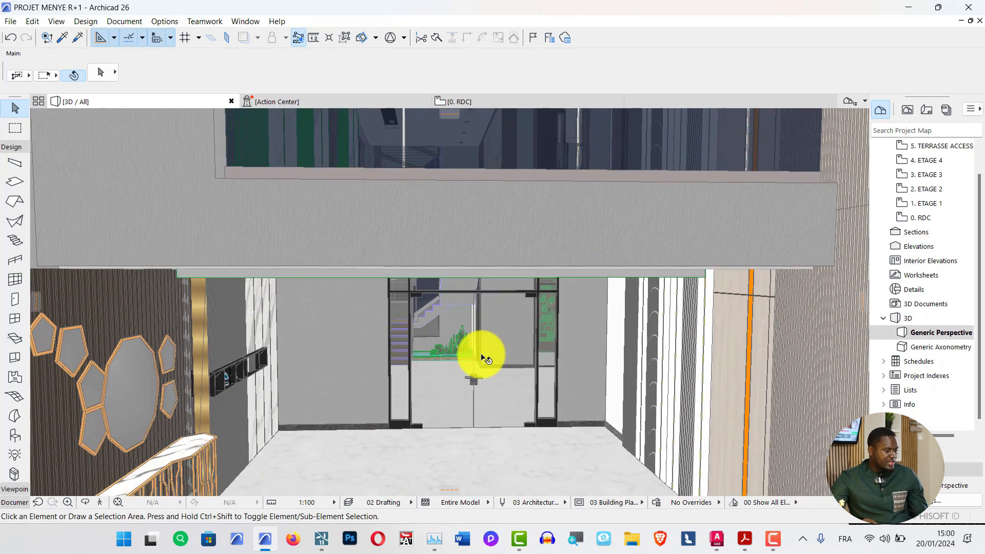
shift+middle_drag(485, 357, 650, 346)
shift+middle_drag(706, 335, 585, 303)
shift+middle_drag(408, 310, 599, 322)
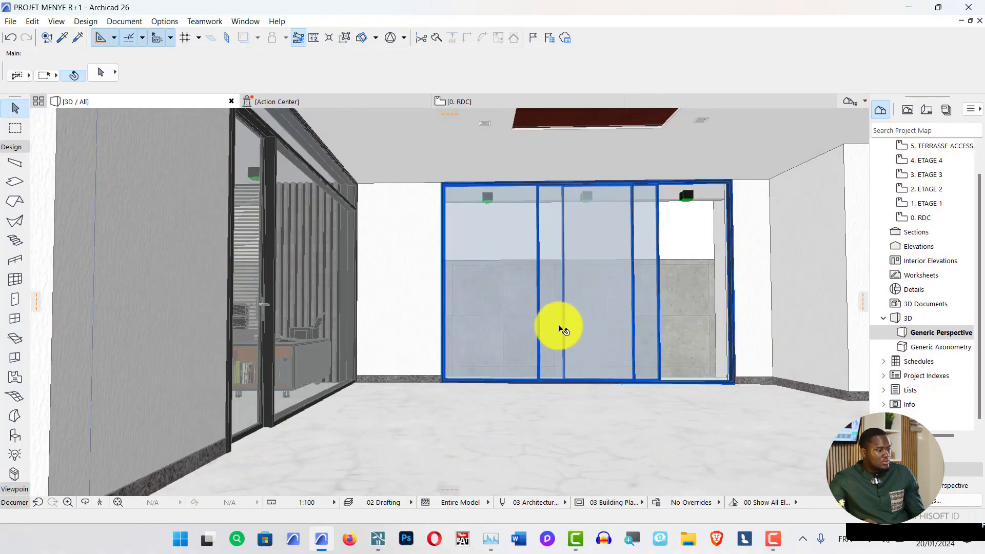
shift+middle_drag(562, 325, 522, 328)
scroll(513, 368, down, 3)
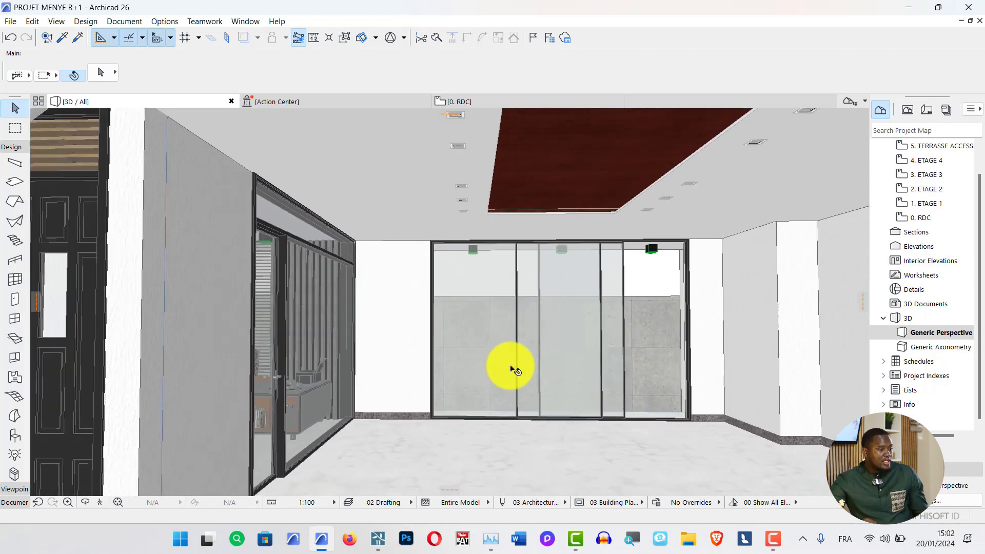
scroll(397, 343, up, 4)
middle_drag(397, 343, 530, 334)
middle_drag(332, 319, 273, 309)
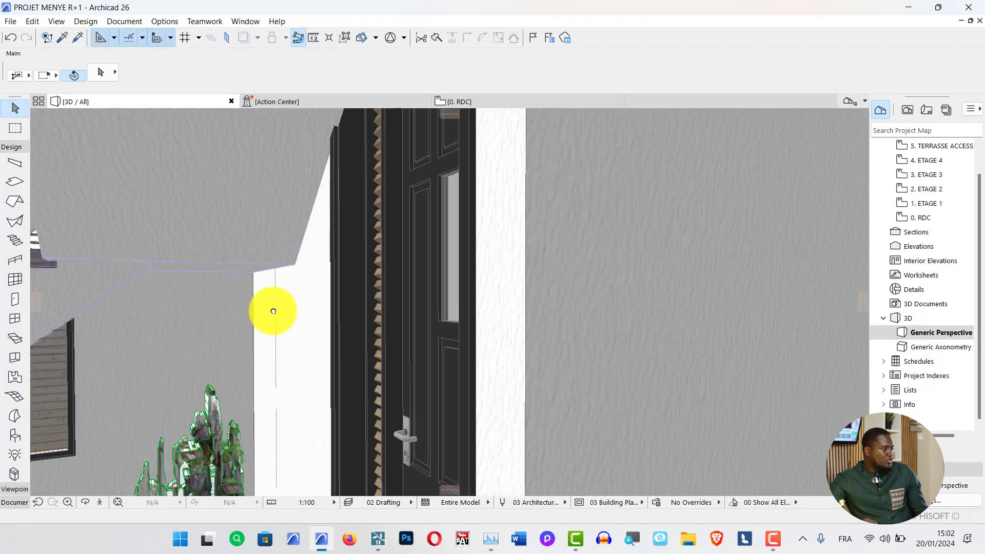
scroll(328, 300, down, 3)
shift+middle_drag(169, 305, 301, 301)
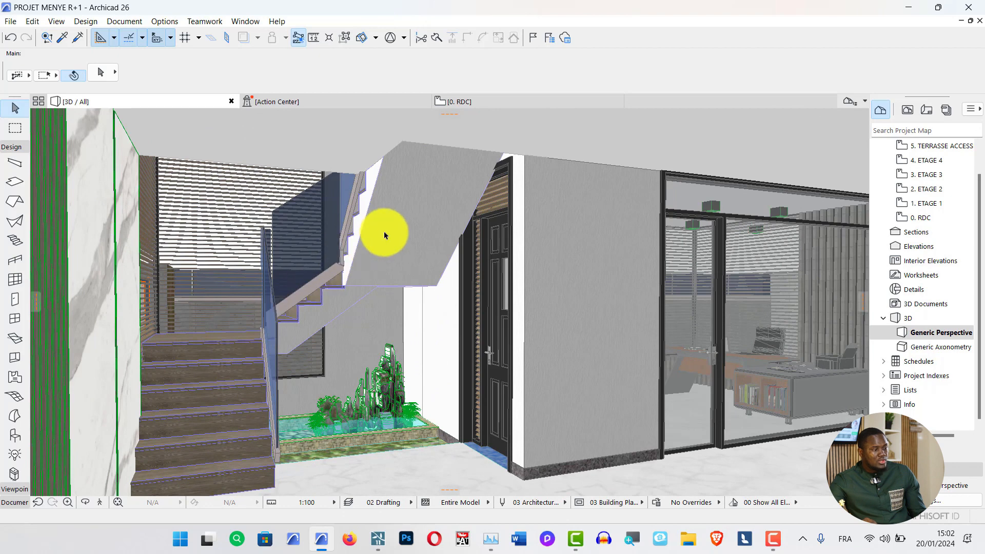
- Examine the staircase up to the first-floor hall, the landing open to the double-height void, and the slatted terrace beside the stairs
middle_drag(384, 235, 391, 395)
middle_drag(336, 227, 347, 345)
middle_drag(438, 319, 400, 344)
scroll(330, 293, down, 4)
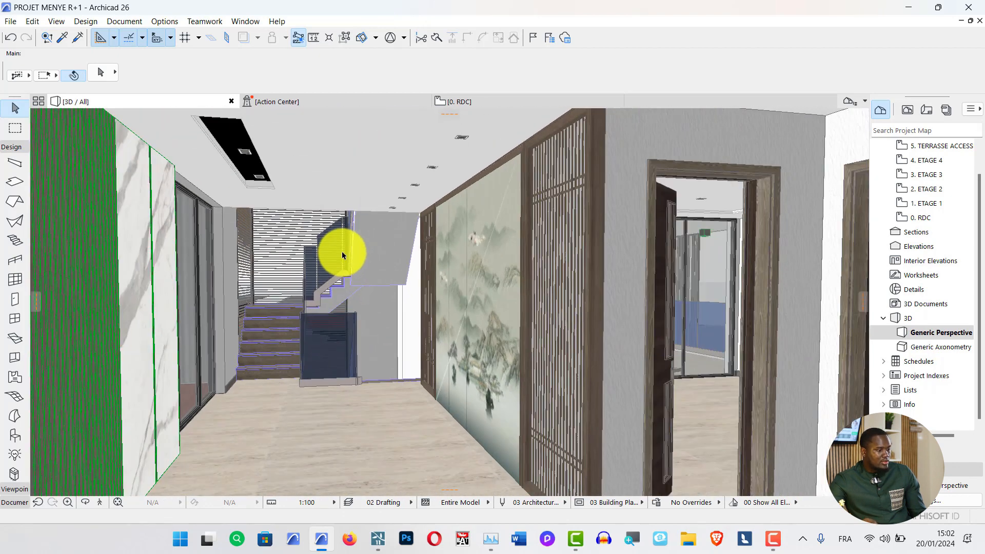
scroll(342, 254, down, 8)
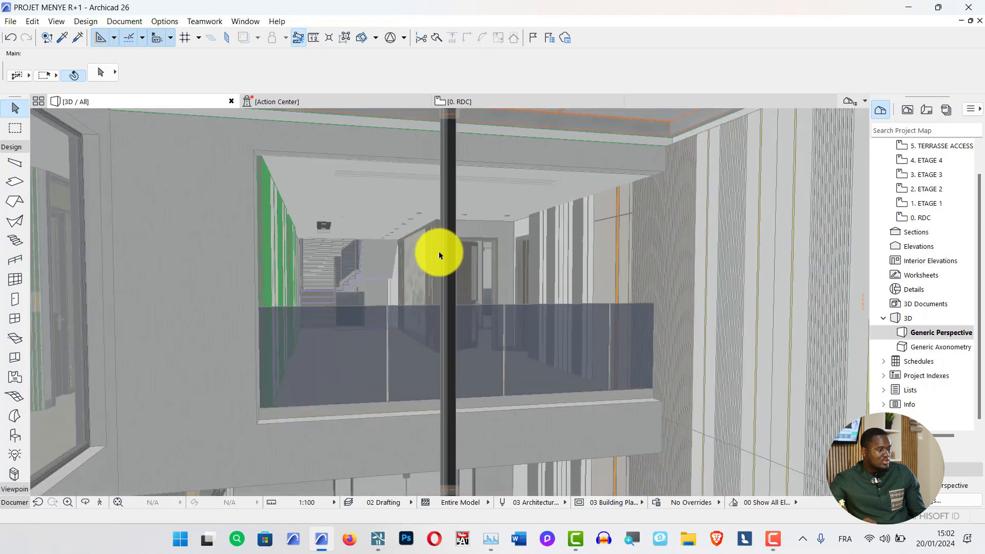
scroll(439, 255, up, 2)
middle_drag(439, 255, 463, 326)
middle_drag(463, 266, 496, 169)
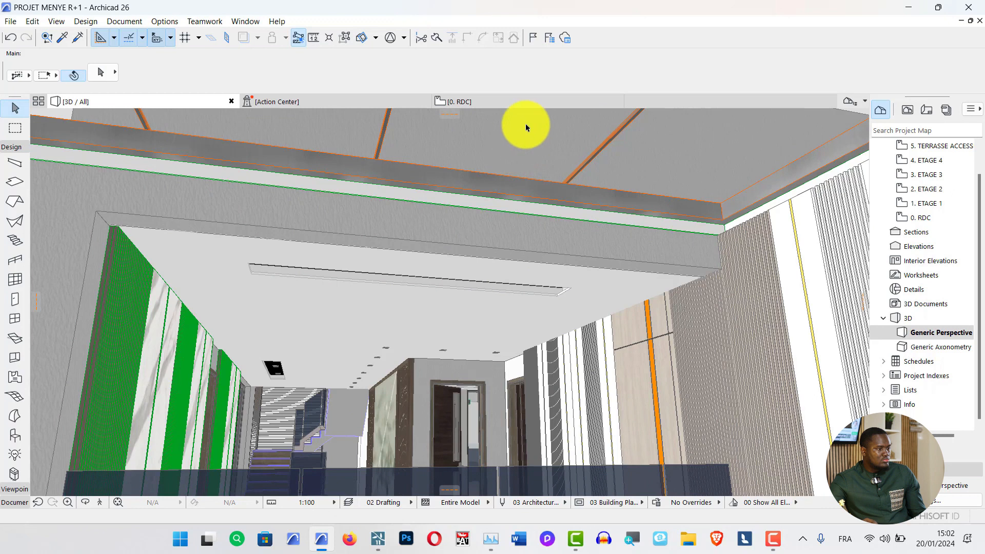
click(708, 81)
middle_drag(325, 302, 317, 367)
middle_drag(369, 281, 409, 282)
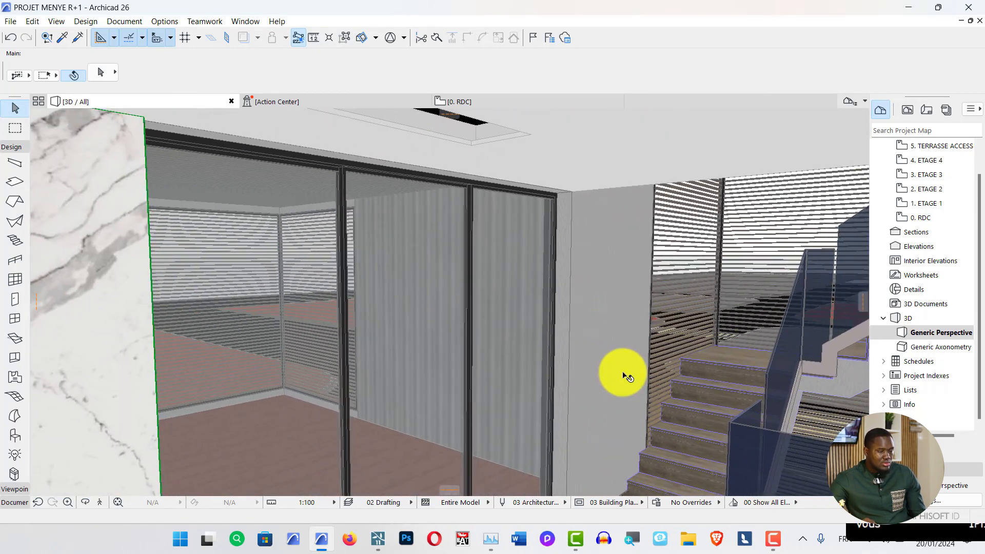
- Examine the first-floor shelving, the marble and wood wall panelling with its doors, and the terrace enclosed by vertical slats
middle_drag(531, 335, 246, 306)
middle_drag(574, 300, 474, 311)
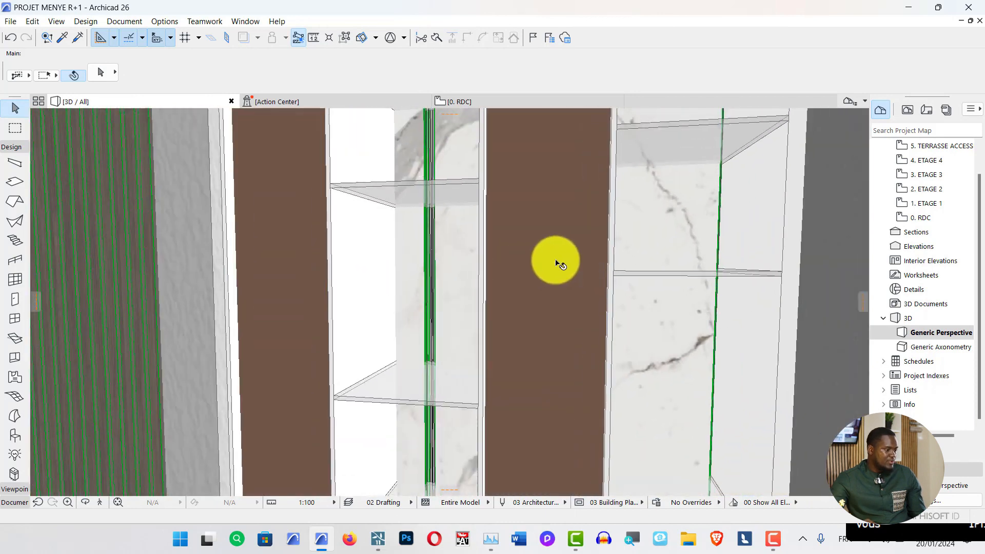
middle_drag(559, 265, 182, 287)
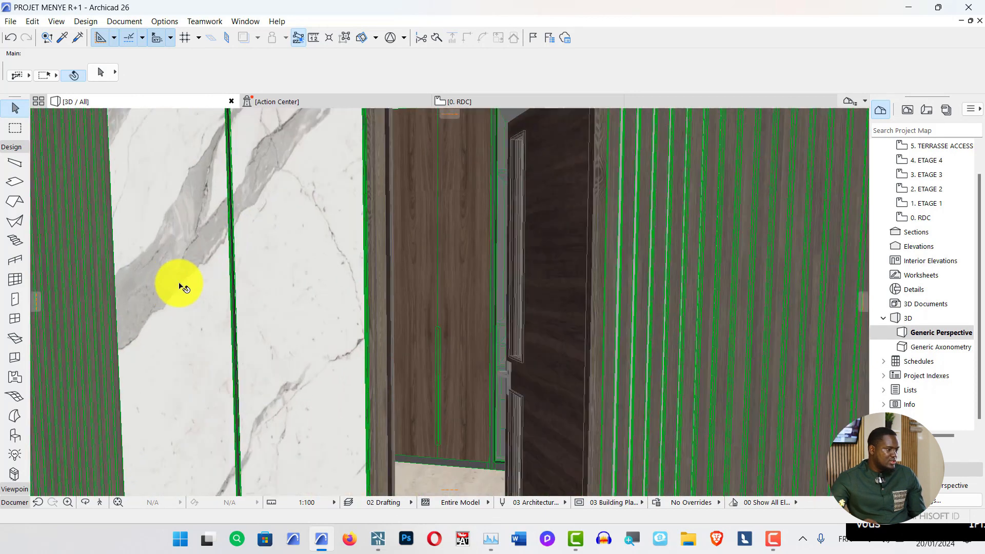
middle_drag(361, 283, 129, 297)
middle_drag(292, 305, 612, 348)
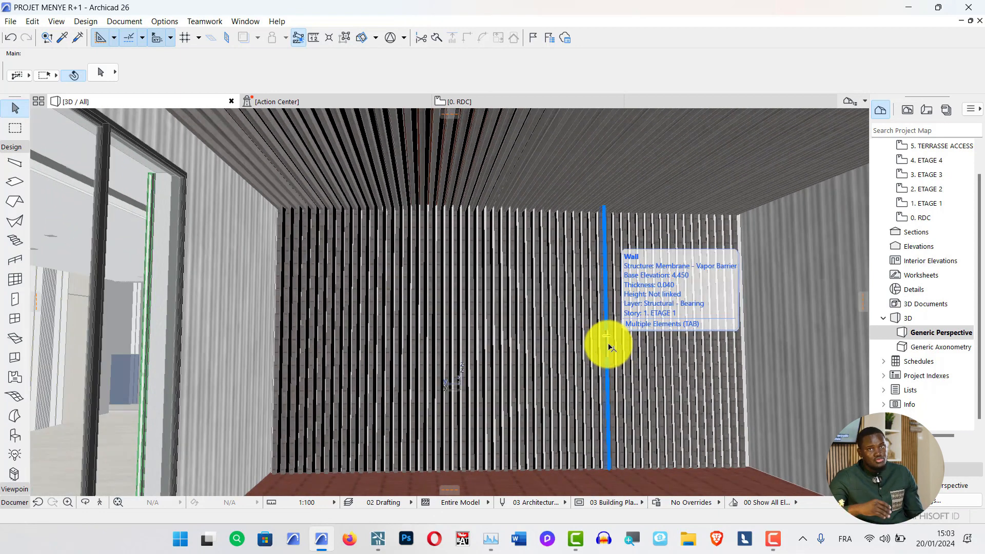
middle_drag(180, 290, 377, 394)
middle_drag(687, 334, 261, 351)
- Examine the marble feature wall with its round mirror, the handbag shelving, and the sliding window overlooking the double-height space
scroll(712, 333, up, 5)
scroll(606, 349, up, 4)
shift+middle_drag(637, 337, 889, 363)
scroll(529, 328, down, 3)
scroll(530, 316, up, 1)
shift+middle_drag(247, 280, 222, 403)
shift+middle_drag(373, 295, 675, 272)
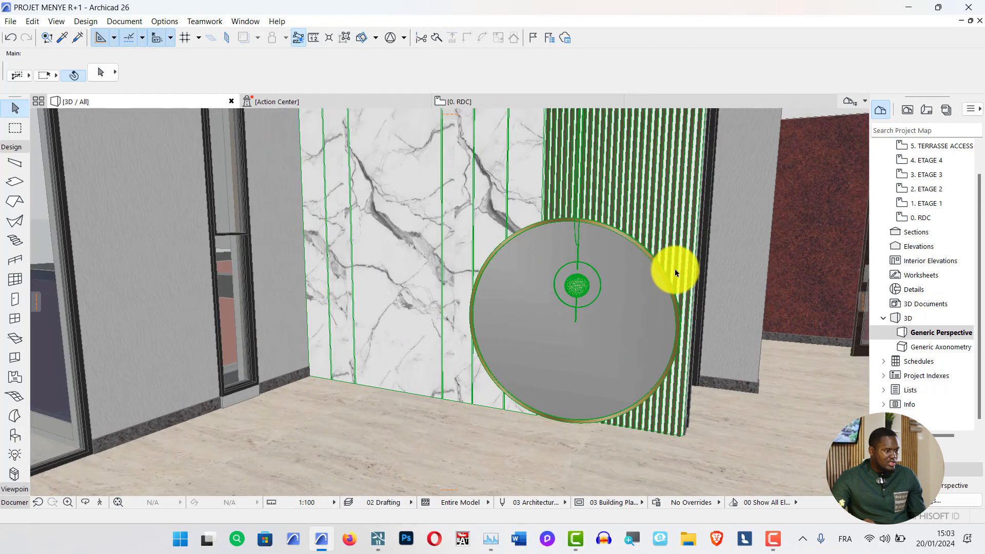
scroll(675, 271, down, 4)
shift+middle_drag(457, 356, 632, 120)
scroll(472, 388, up, 5)
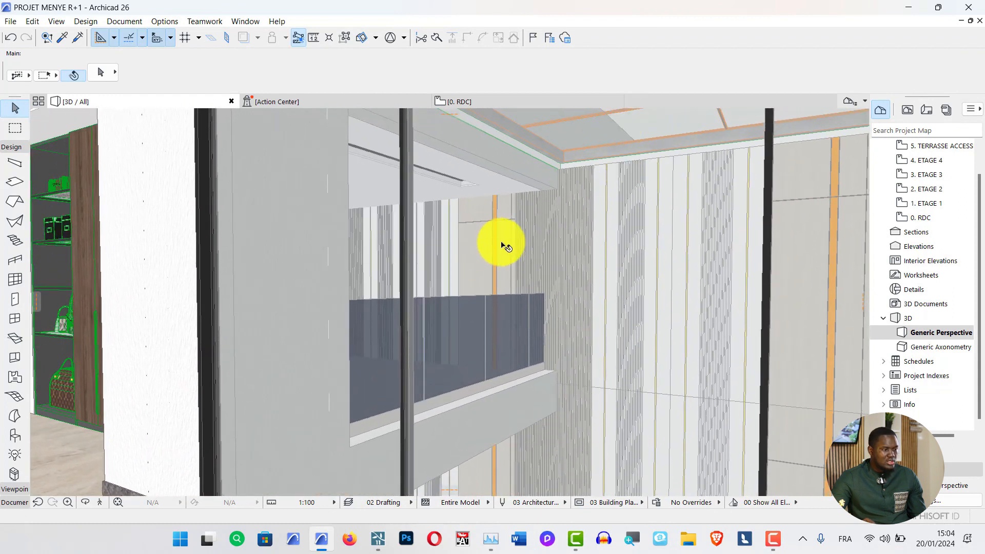
click(430, 232)
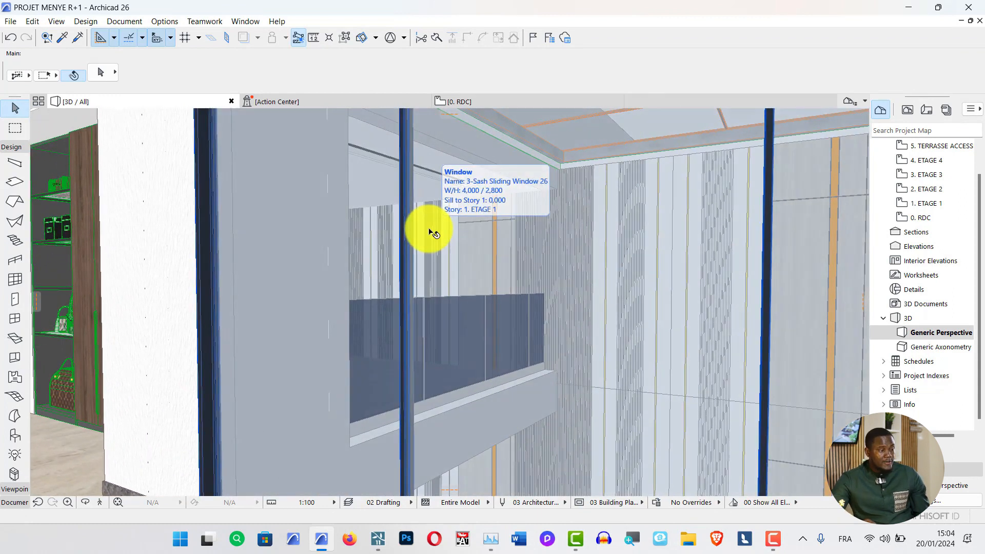
shift+middle_drag(413, 272, 554, 372)
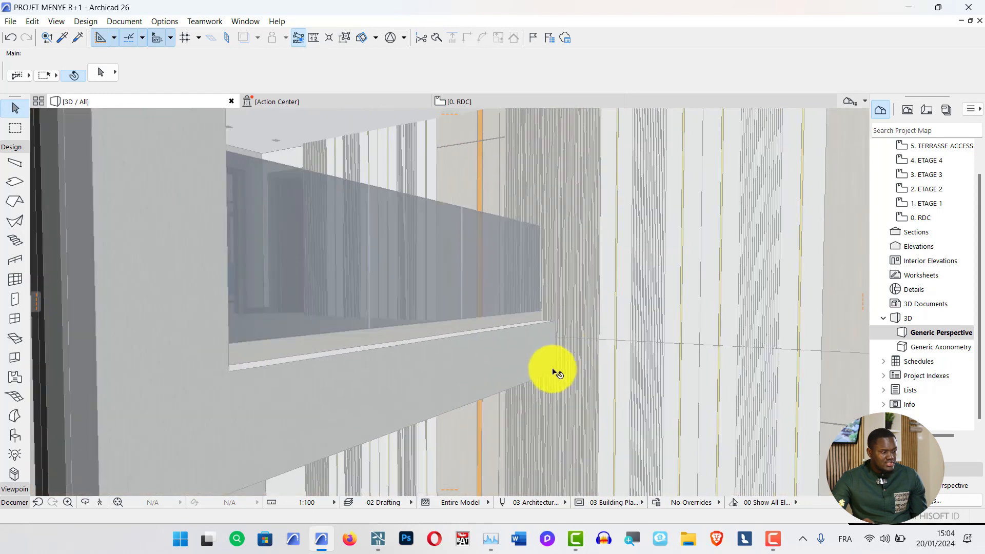
mouse_move(551, 269)
shift+middle_down()
mouse_move(567, 282)
mouse_move(523, 308)
mouse_move(545, 318)
mouse_move(550, 303)
mouse_move(228, 291)
mouse_move(215, 314)
mouse_move(329, 231)
mouse_move(220, 194)
mouse_move(665, 285)
mouse_move(527, 319)
mouse_move(284, 325)
mouse_move(488, 285)
mouse_move(170, 288)
mouse_move(688, 301)
mouse_move(413, 310)
mouse_move(365, 279)
mouse_move(671, 278)
mouse_move(576, 305)
mouse_move(752, 324)
mouse_move(770, 299)
mouse_move(637, 251)
mouse_move(462, 209)
mouse_move(453, 318)
mouse_move(499, 282)
mouse_move(583, 307)
mouse_move(668, 395)
shift+middle_up()
shift+middle_drag(293, 308, 414, 253)
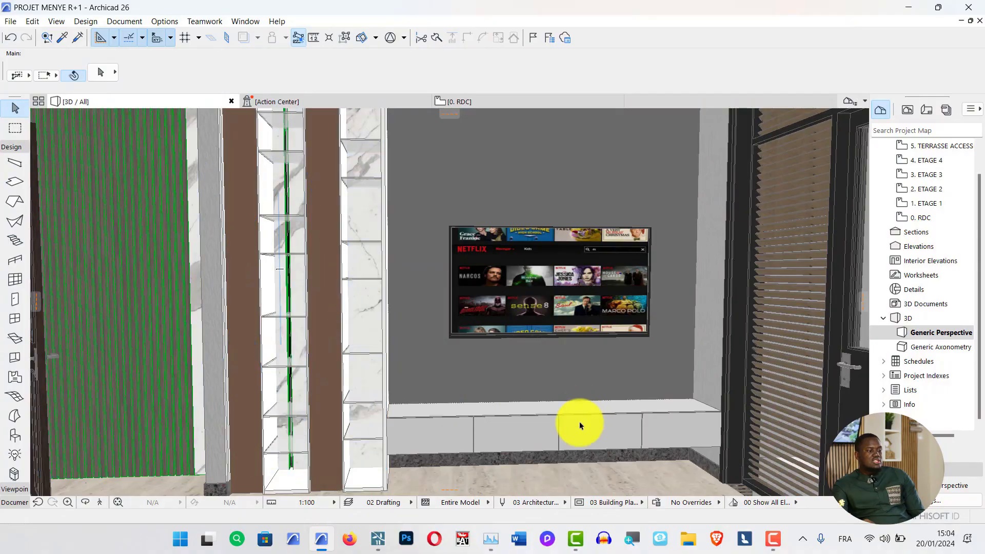
- Examine the first-floor TV wall unit up close, selecting the TV+Wall object and clearing the selection
click(580, 426)
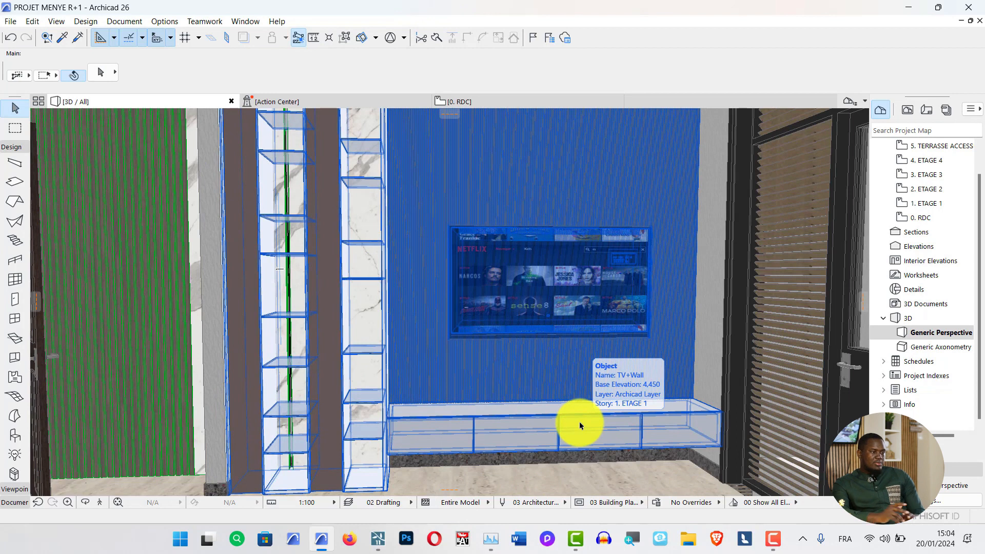
scroll(511, 370, up, 4)
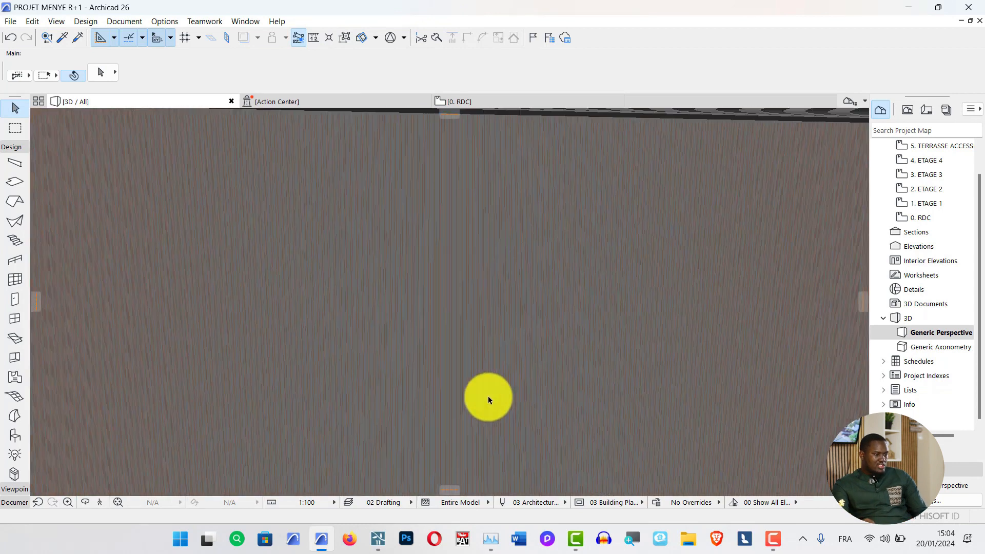
scroll(488, 395, down, 2)
scroll(491, 378, down, 1)
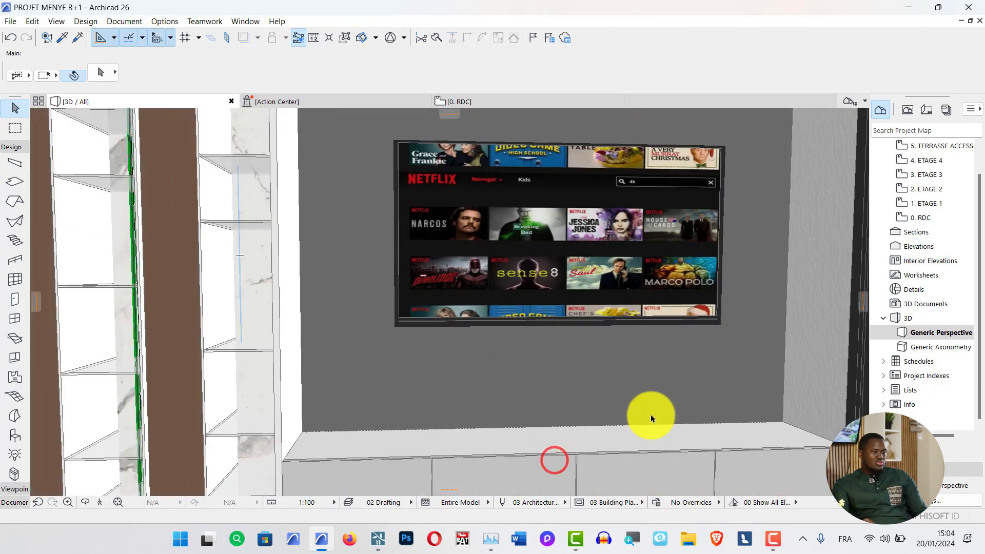
click(657, 406)
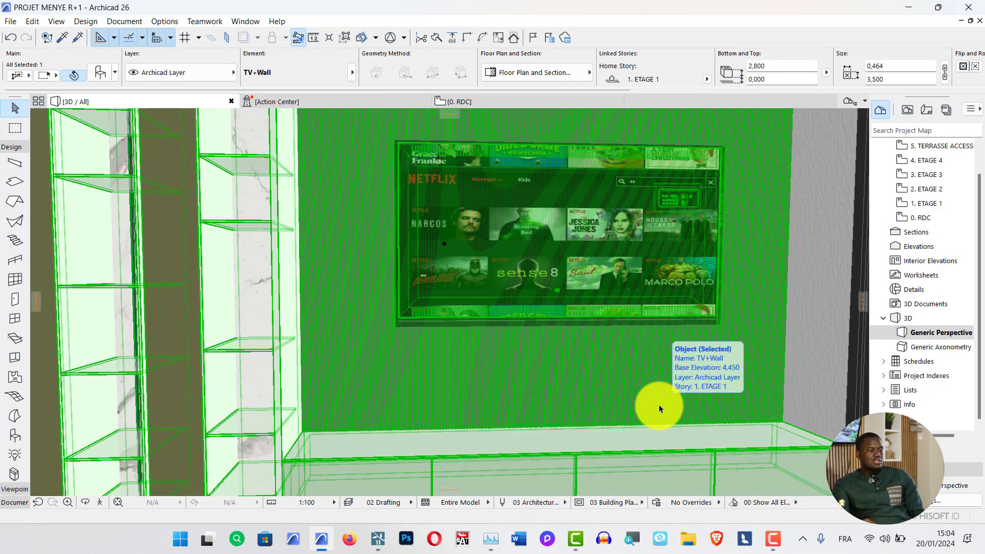
key(Escape)
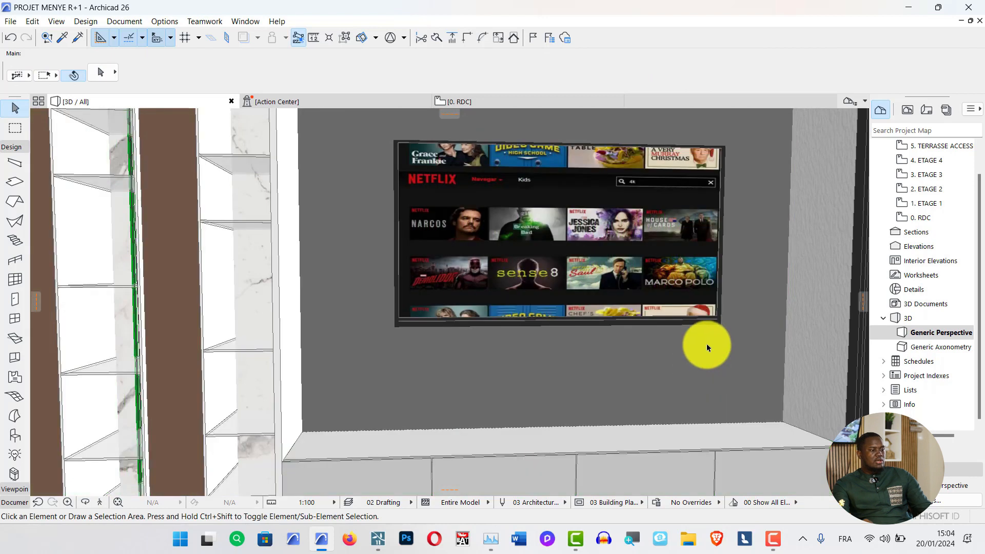
- Examine the room around the TV wall and the bathroom with its toilet, marble panel and red accent wall
scroll(707, 336, down, 3)
shift+middle_drag(708, 346, 587, 268)
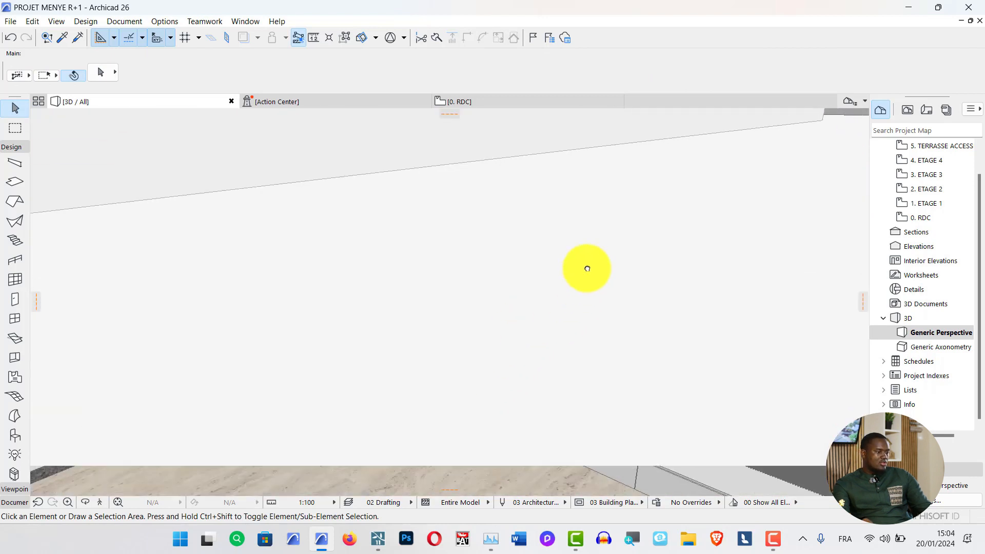
shift+middle_drag(293, 450, 322, 347)
shift+middle_drag(376, 334, 561, 320)
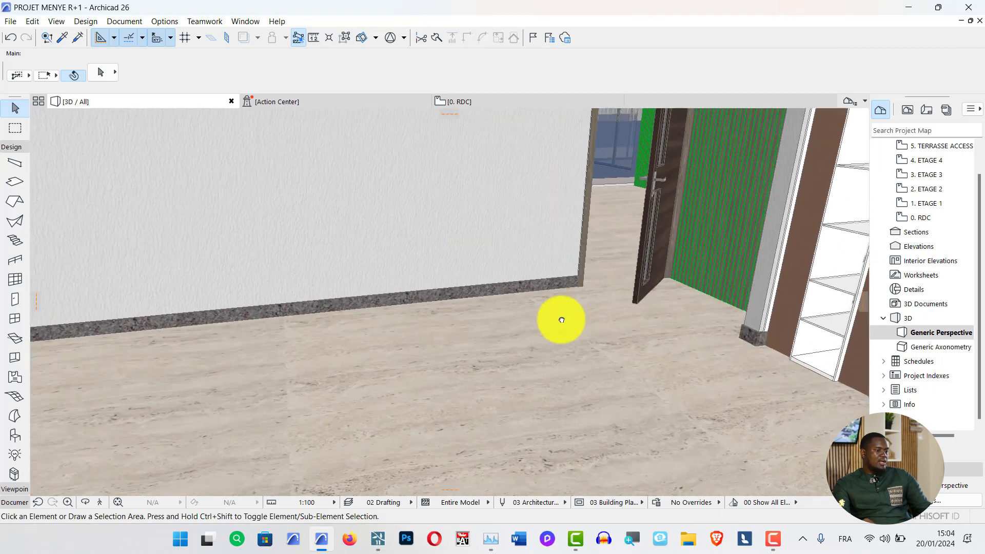
shift+middle_drag(555, 393, 456, 348)
scroll(456, 329, up, 5)
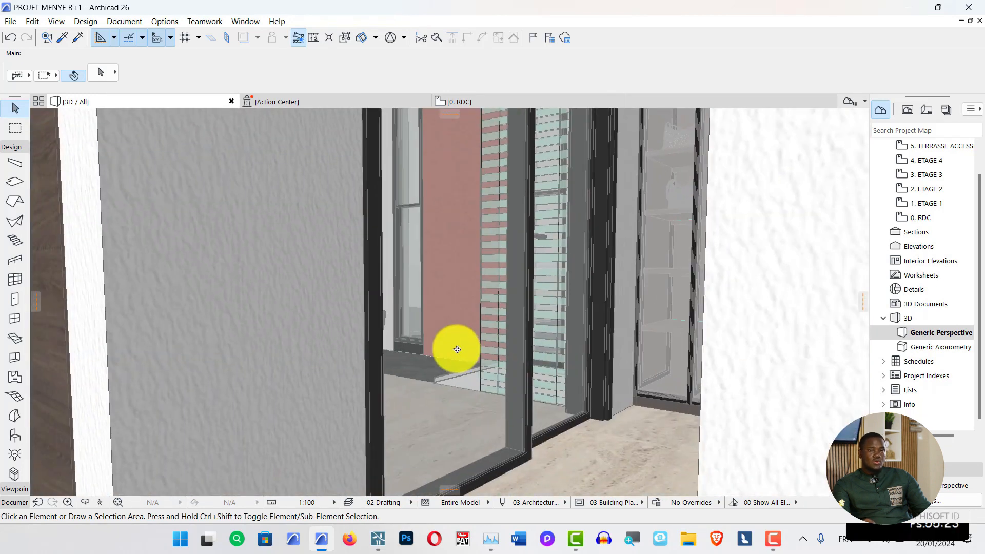
scroll(457, 349, up, 8)
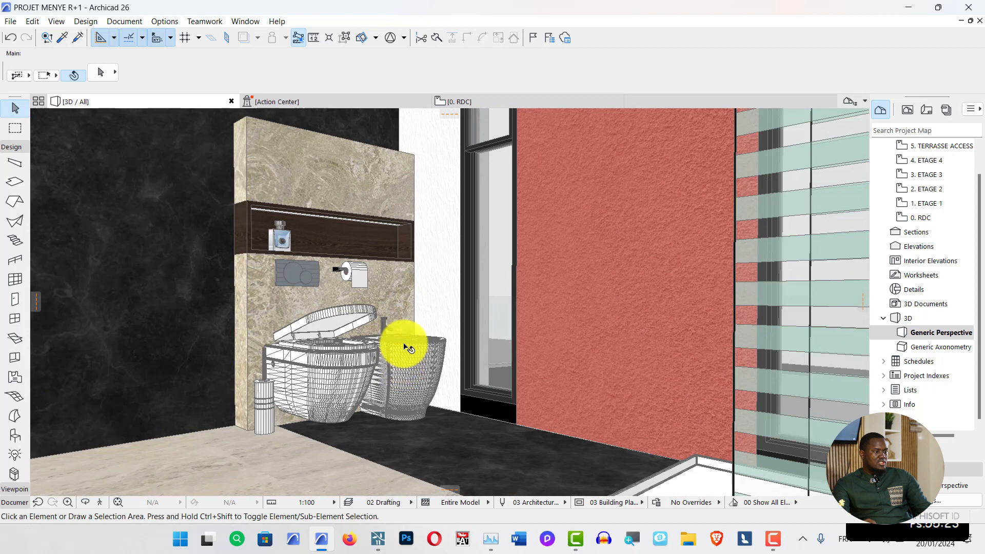
shift+middle_drag(405, 347, 568, 299)
scroll(566, 298, down, 8)
- Examine the covered outdoor kitchen with its sink, barbecue and bar seating, then the adjoining pool terrace
shift+middle_drag(640, 308, 686, 399)
scroll(561, 282, up, 10)
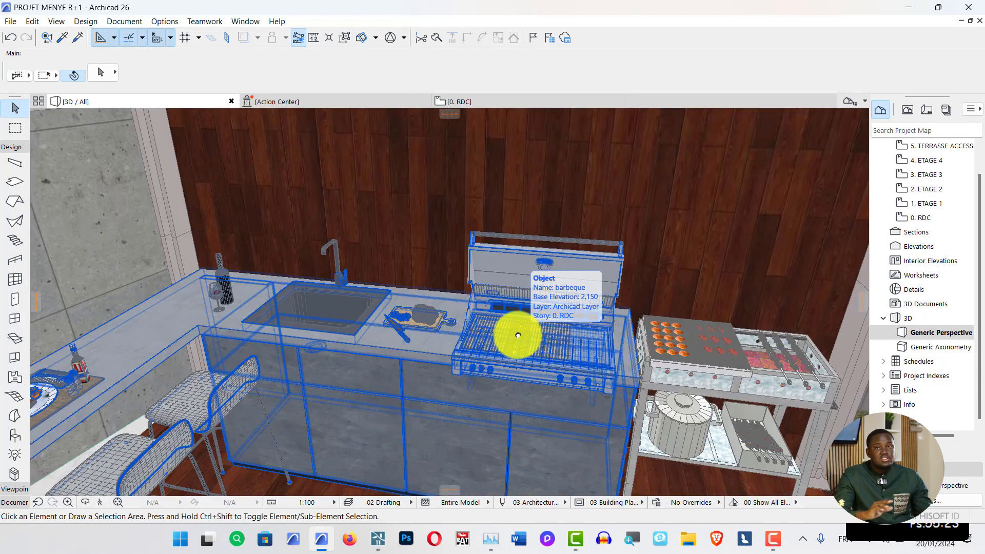
shift+middle_drag(541, 354, 718, 346)
scroll(488, 294, down, 8)
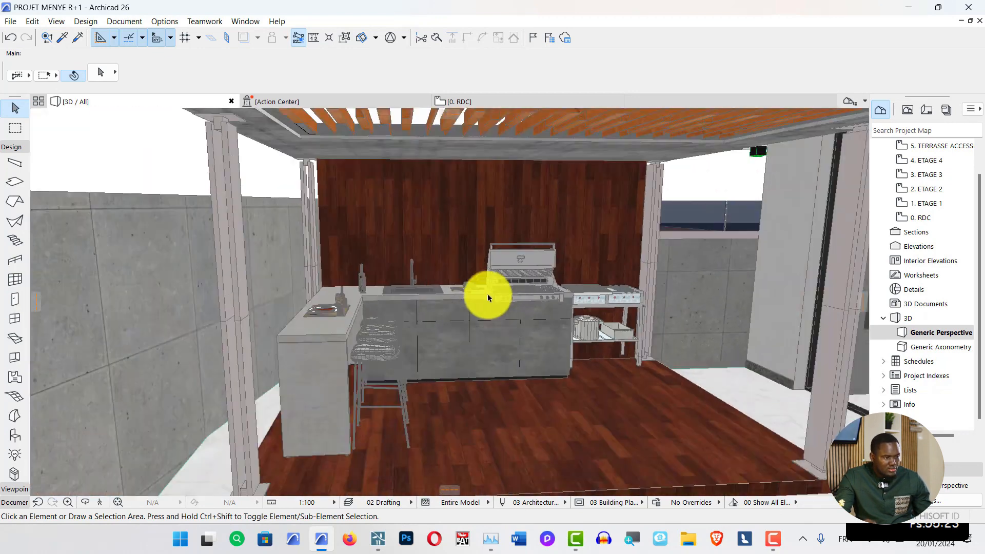
scroll(516, 289, down, 10)
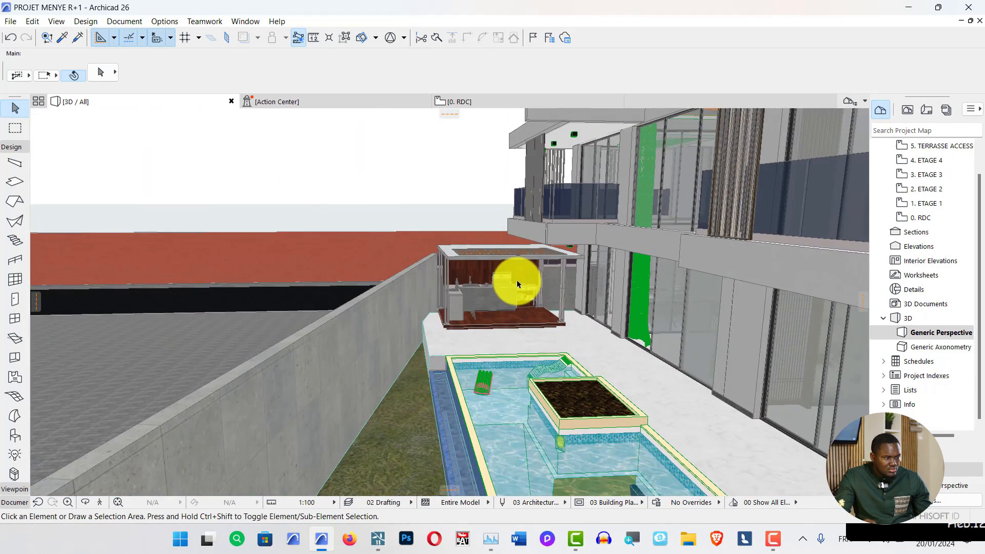
- Examine the villa's exterior from all sides, including the pool side, boundary walls, brick tower and street façade
shift+middle_drag(547, 308, 219, 313)
middle_drag(402, 291, 439, 326)
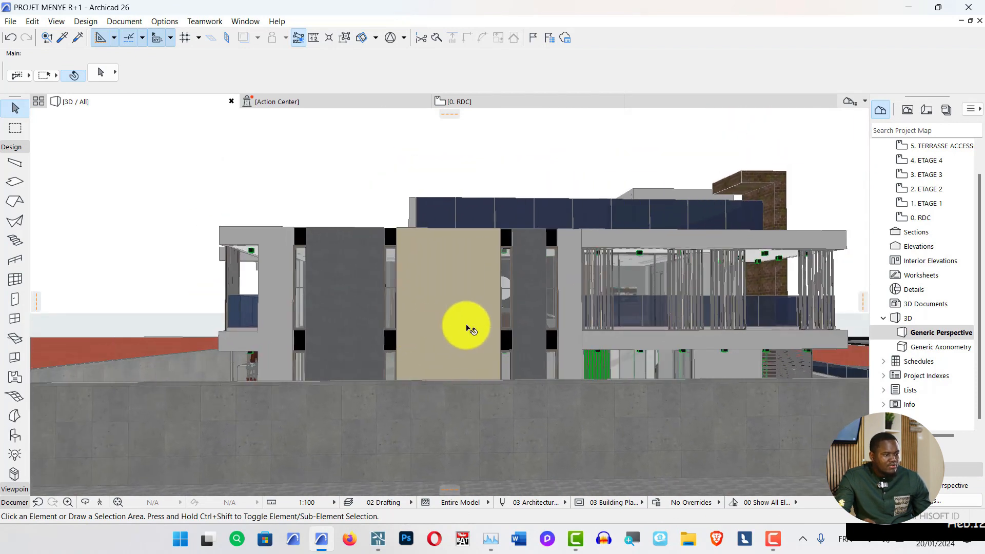
shift+middle_drag(747, 260, 376, 359)
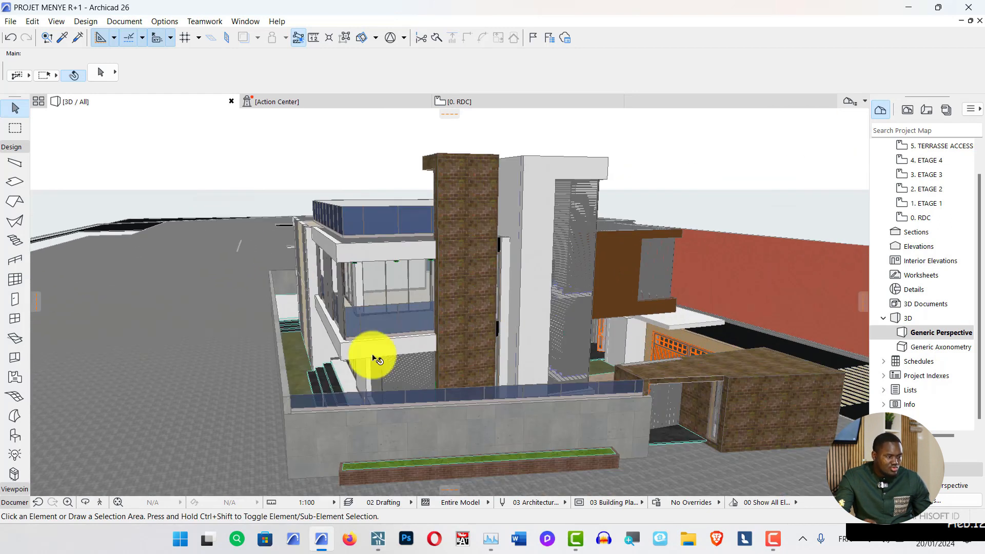
shift+middle_drag(470, 378, 500, 353)
drag(293, 351, 589, 359)
drag(348, 284, 855, 284)
drag(733, 319, 607, 273)
drag(732, 334, 706, 310)
drag(505, 317, 573, 242)
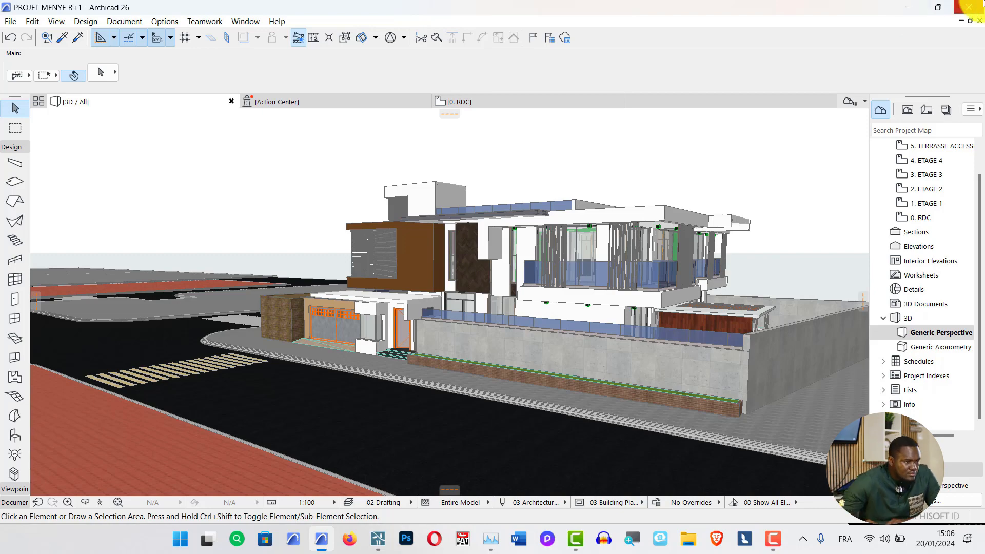
- Switch to the villa menye scene in Lumion and examine the street façade from afar and close up
click(907, 8)
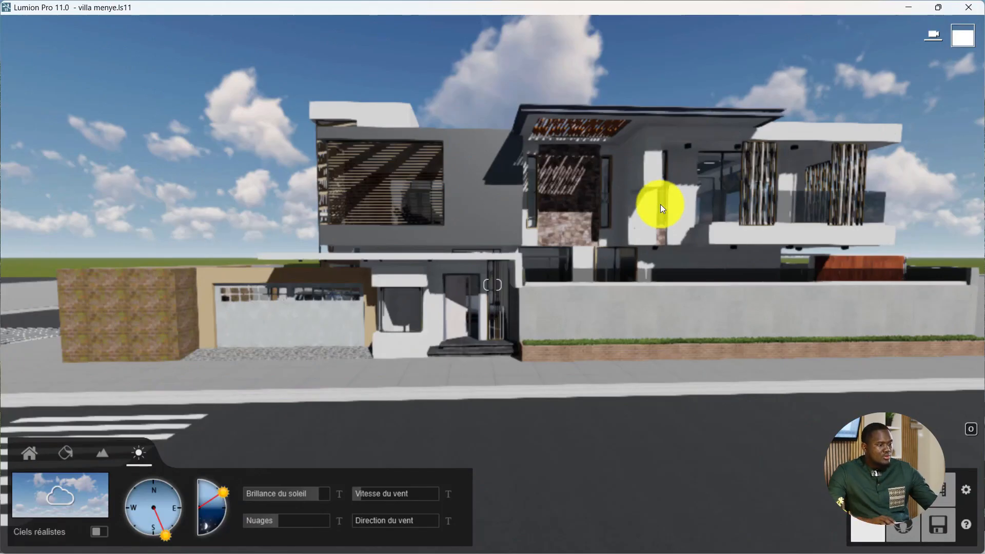
scroll(653, 216, down, 2)
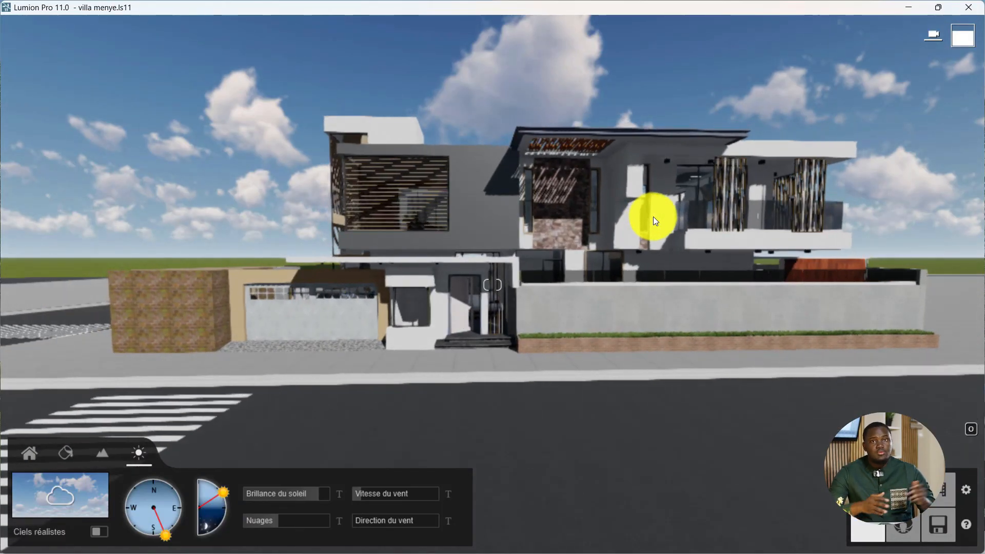
scroll(460, 235, up, 4)
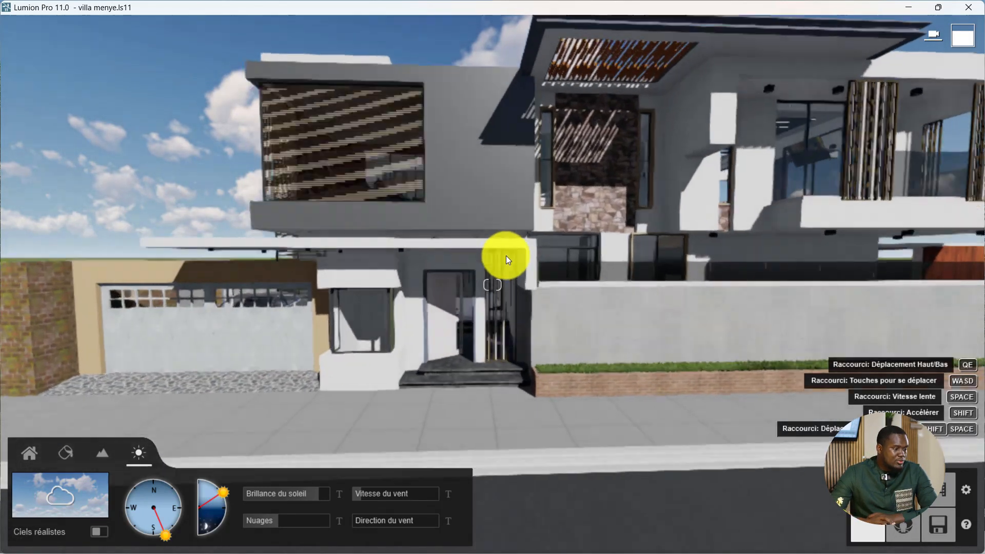
scroll(613, 205, down, 5)
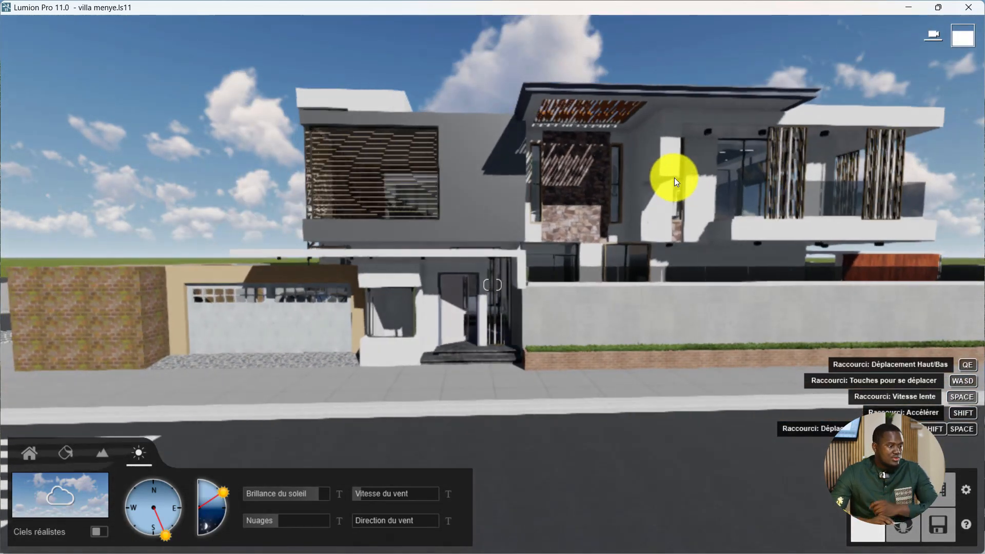
scroll(615, 209, up, 6)
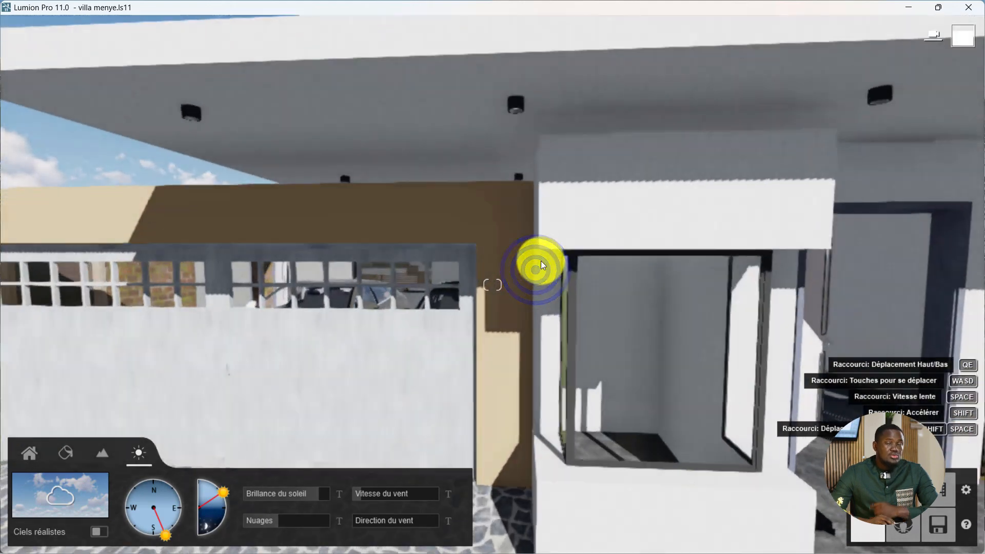
- Examine the street entrance with its garage gate, corner window, open door and vertical wood slats
scroll(540, 260, down, 5)
right_click(730, 247)
right_click(730, 247)
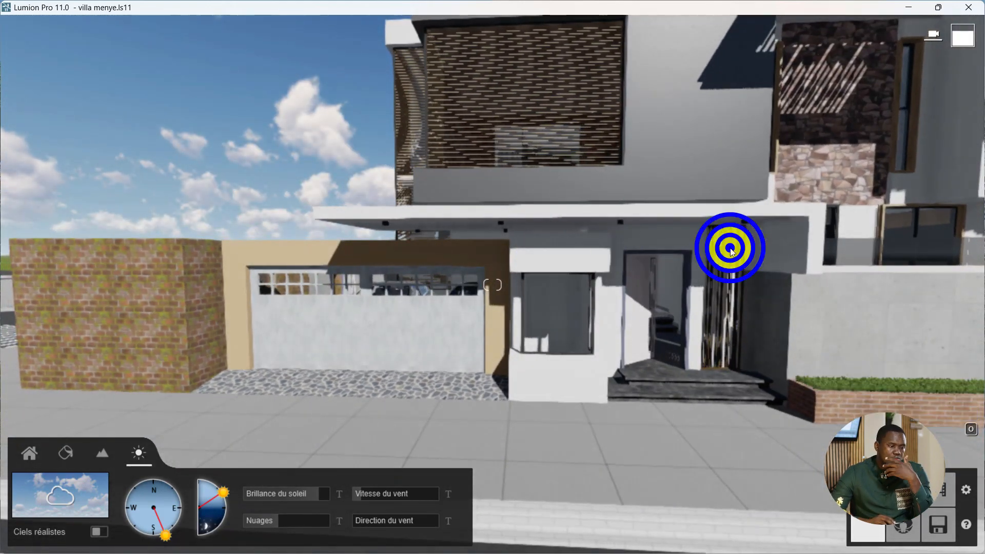
scroll(728, 323, up, 6)
right_drag(655, 337, 647, 261)
scroll(646, 261, down, 5)
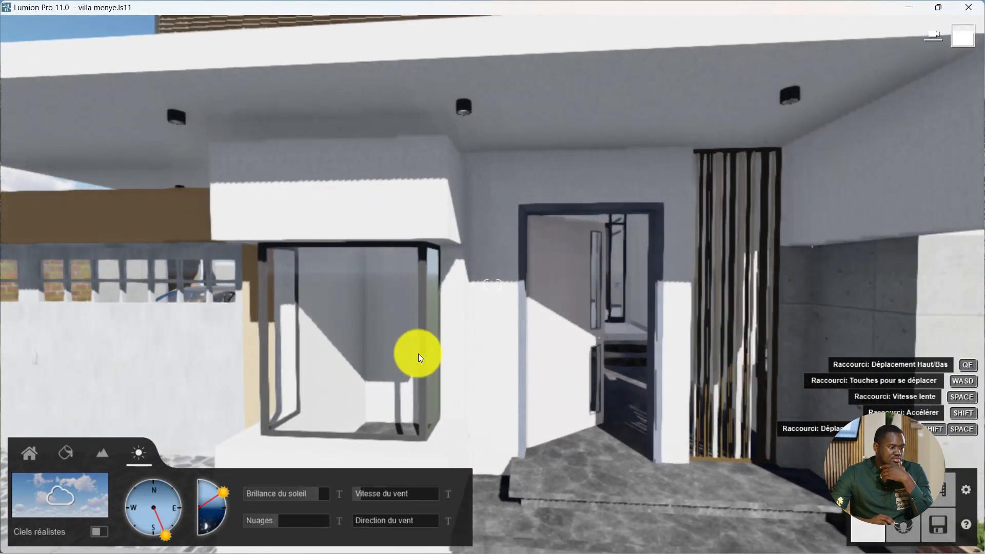
scroll(444, 291, down, 4)
right_drag(444, 291, 458, 296)
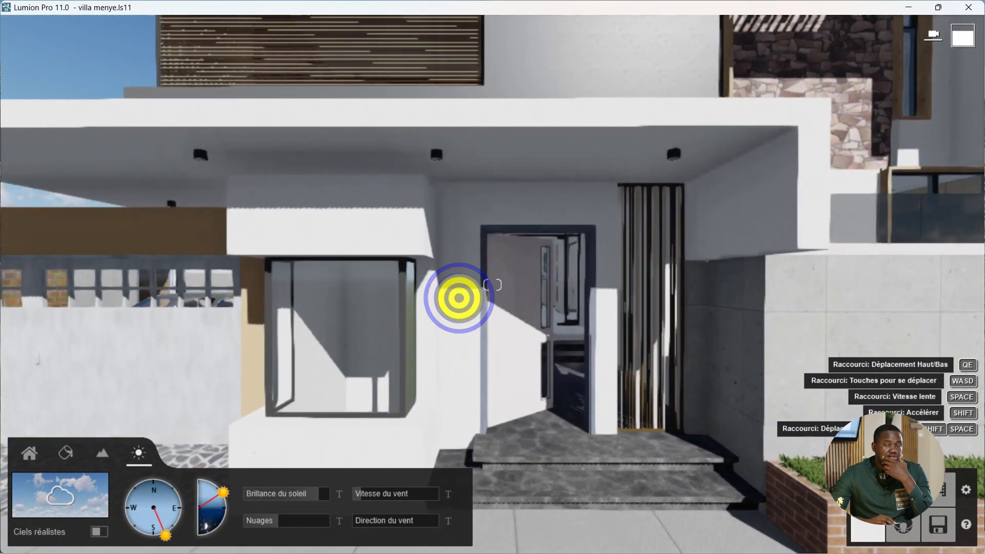
- Walk through the street door into the courtyard, up to the steps of the glazed house entrance
scroll(577, 300, up, 5)
middle_drag(641, 349, 666, 300)
scroll(667, 300, up, 3)
scroll(666, 300, up, 8)
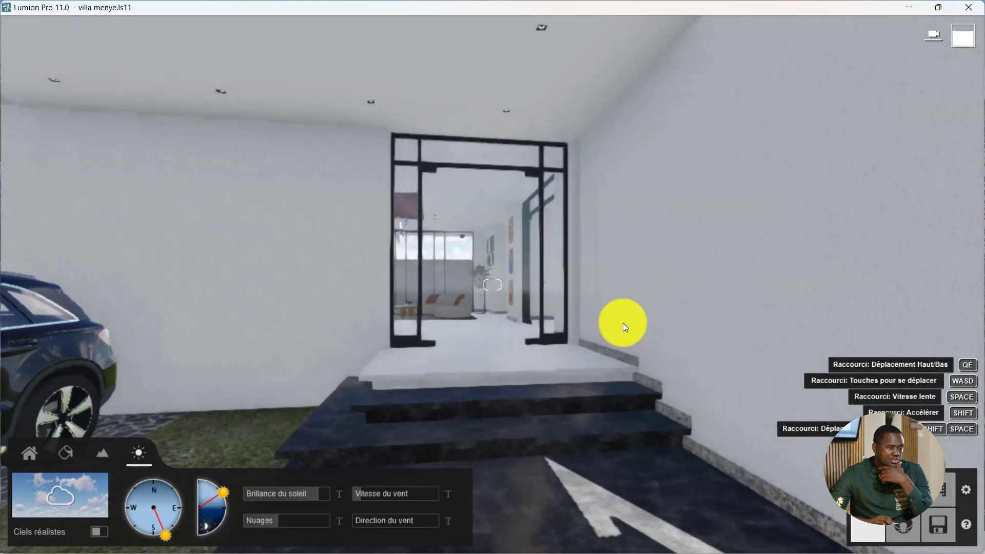
scroll(623, 322, up, 2)
right_click(576, 279)
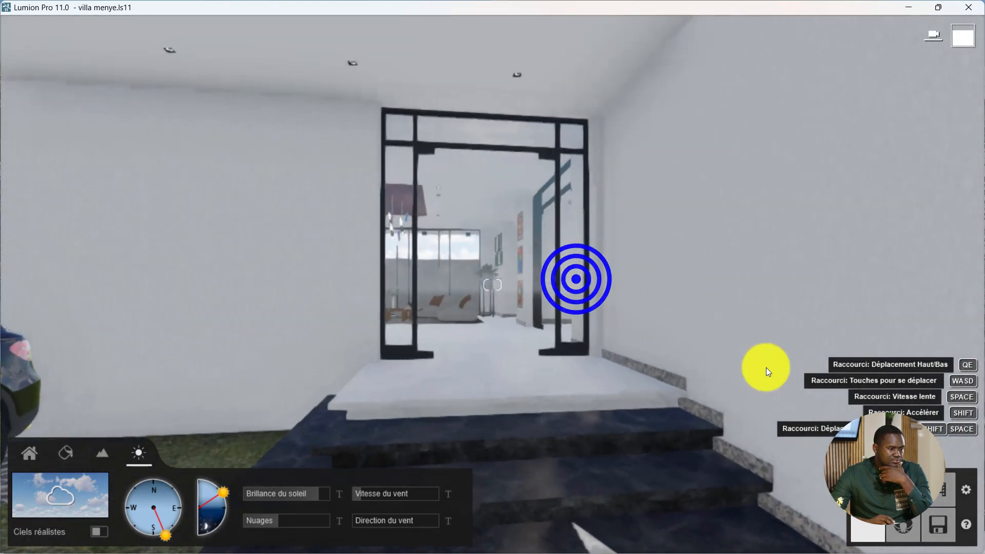
- Set the editor quality to four stars and the general resolution to 100%, and return to the scene
click(967, 486)
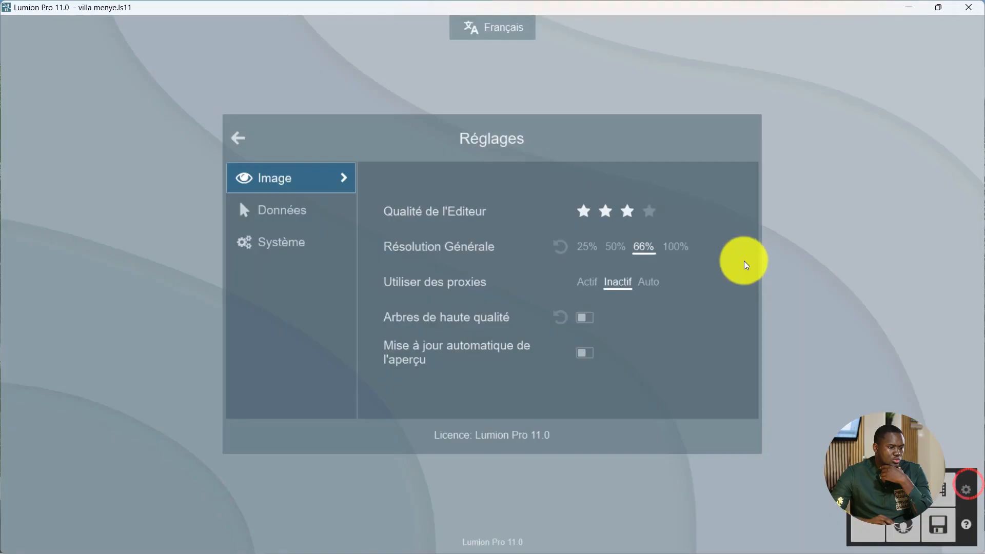
click(651, 211)
click(675, 246)
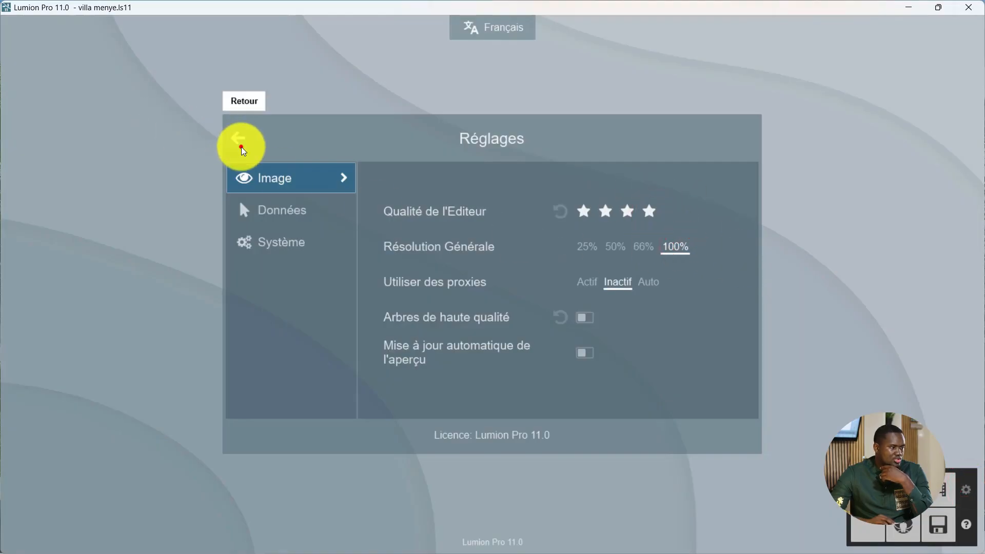
key(w)
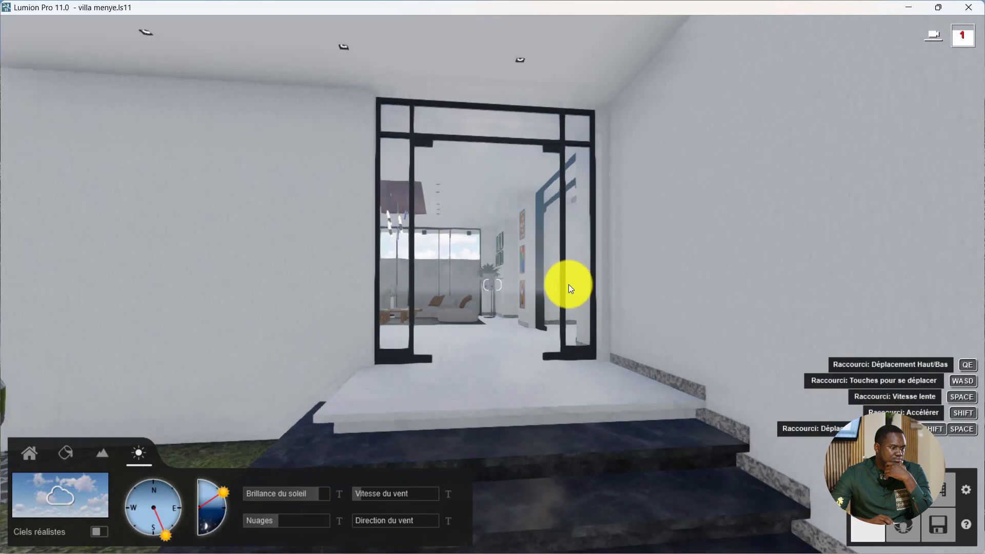
- Enter the house through the glazed door and examine the living room's seating, pendant lights, red ceiling panel and wall art
right_click(572, 288)
right_drag(565, 291, 561, 289)
key(w)
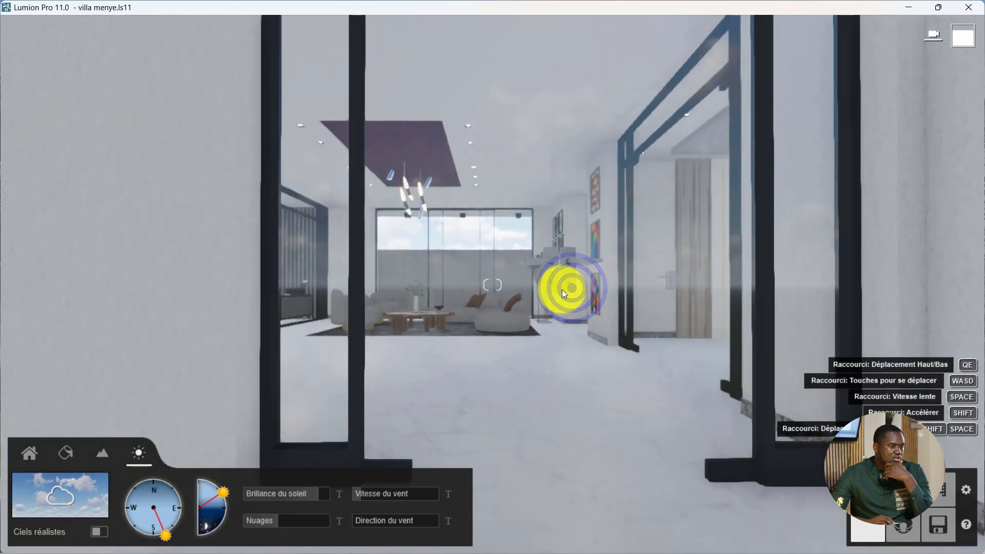
key(w)
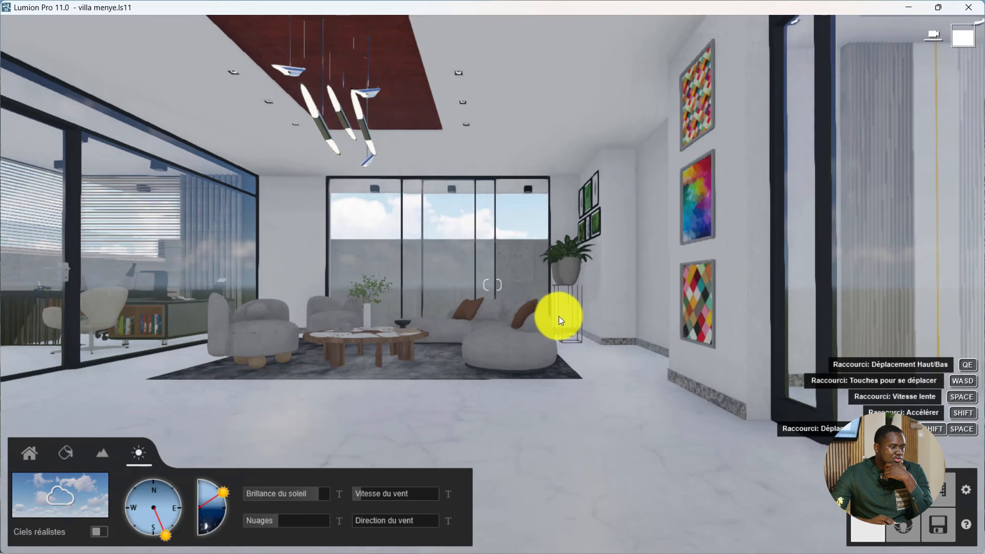
right_drag(559, 316, 161, 269)
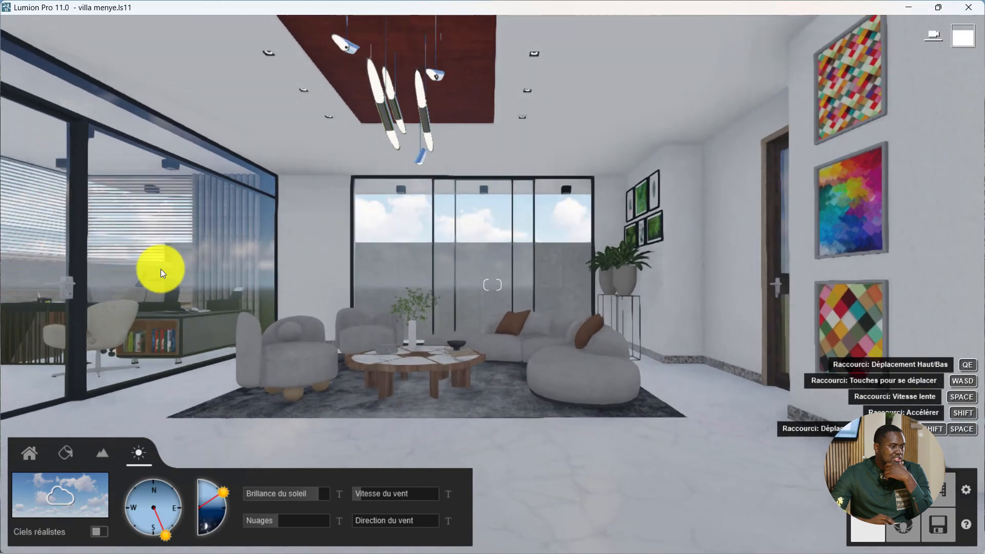
key(s)
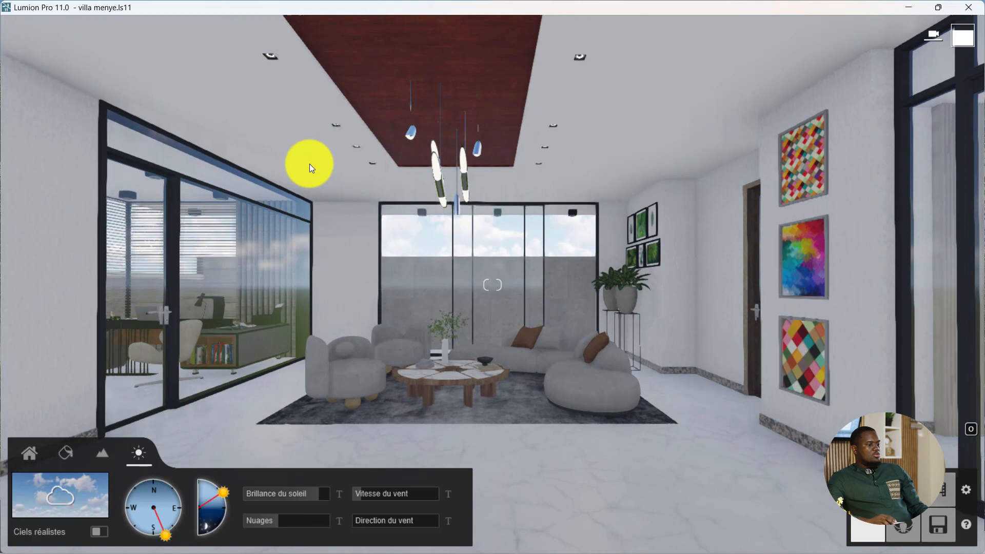
key(w)
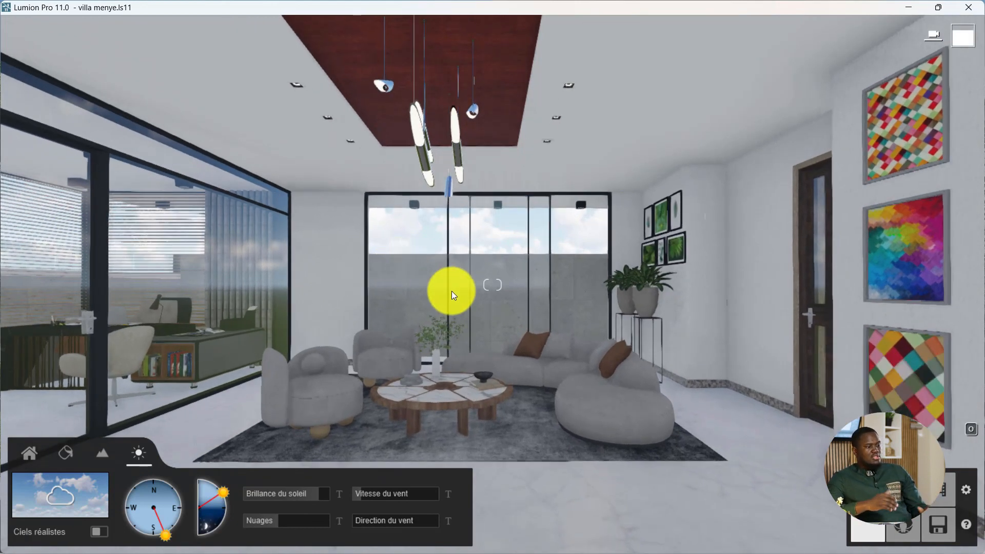
key(w)
- Examine the glass-walled office beside the living room, with its desk, bookshelves, blinds and curtains
mouse_move(467, 297)
right_down()
mouse_move(430, 297)
mouse_move(450, 296)
right_up()
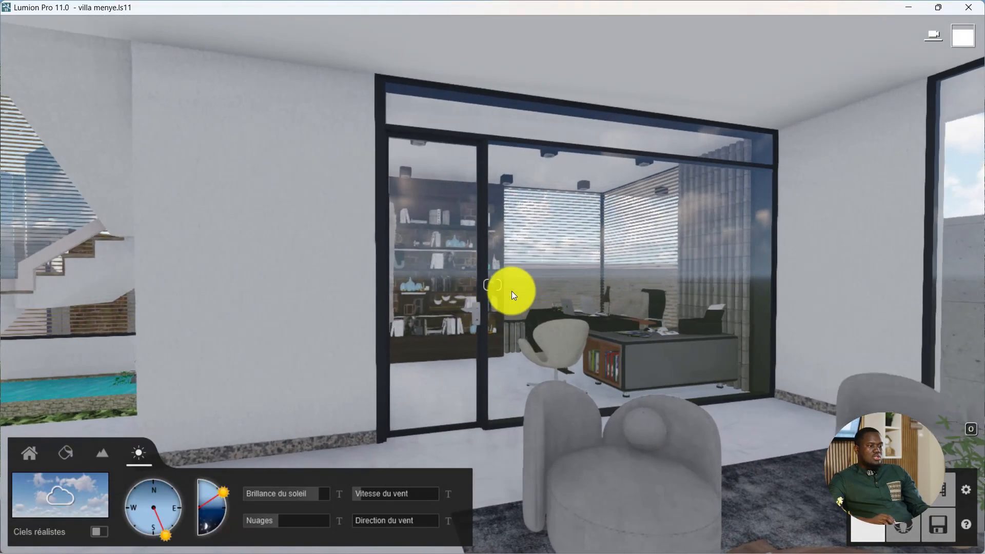
key(a)
key(s)
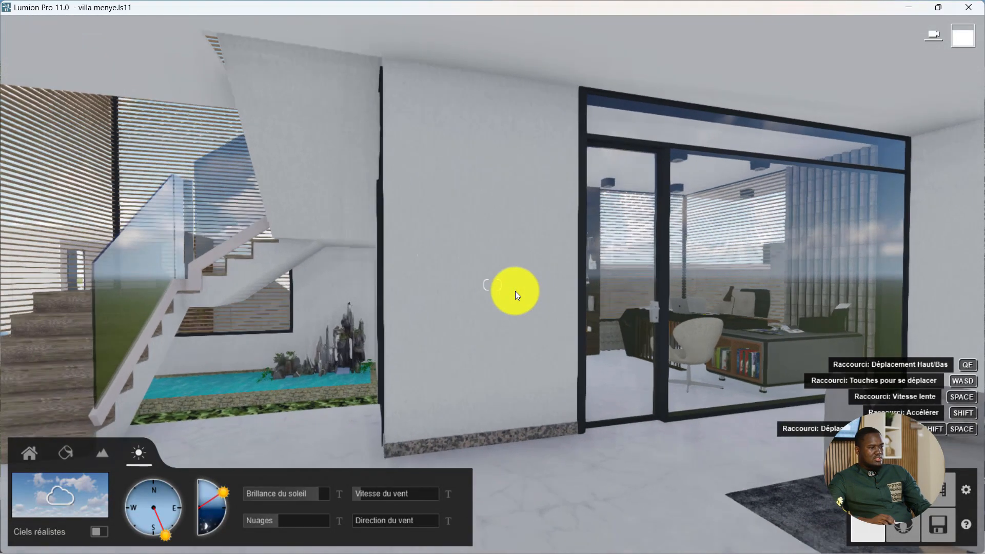
right_drag(515, 291, 644, 286)
key(w)
key(w)
key(s)
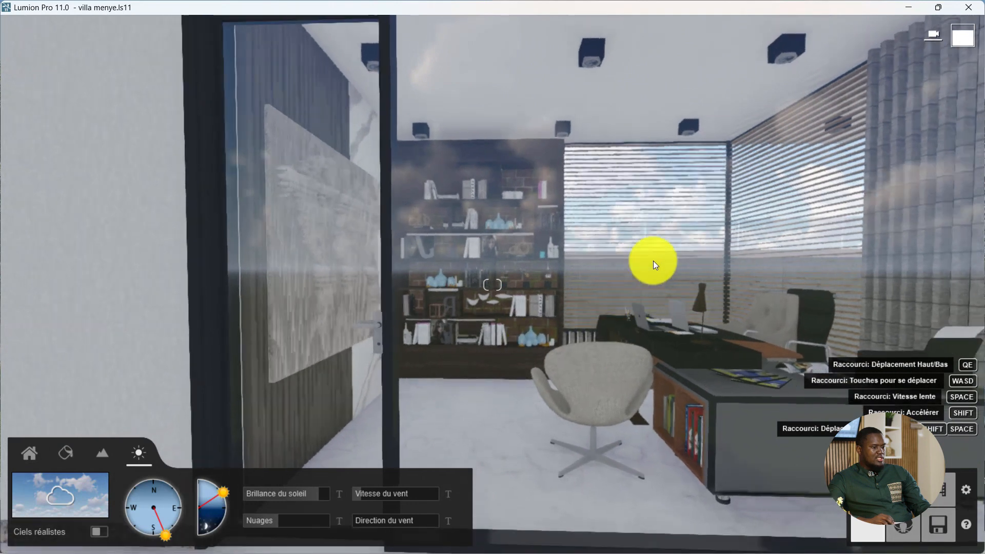
key(s)
key(s)
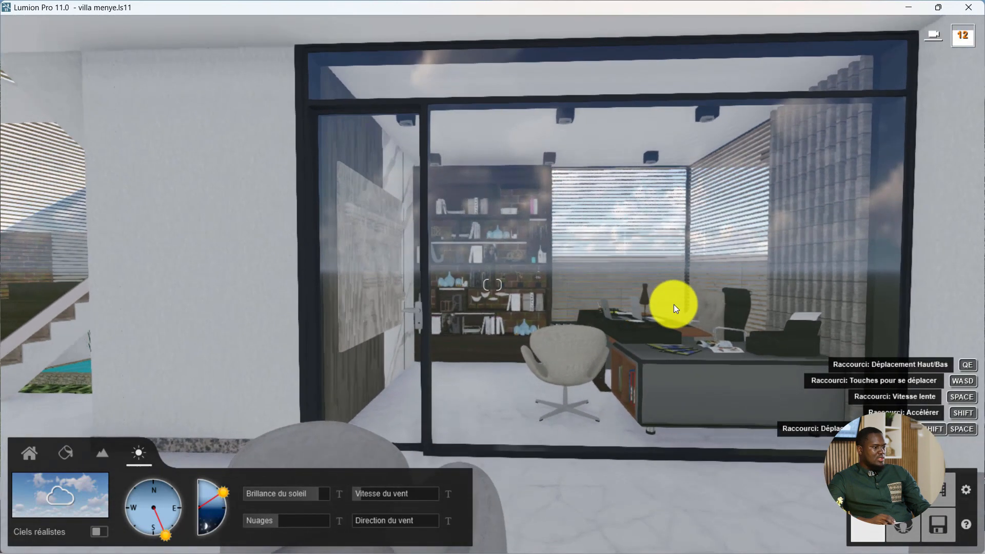
- Examine the marble wall and the staircase, moving towards the indoor pond beneath it
key(s)
key(a)
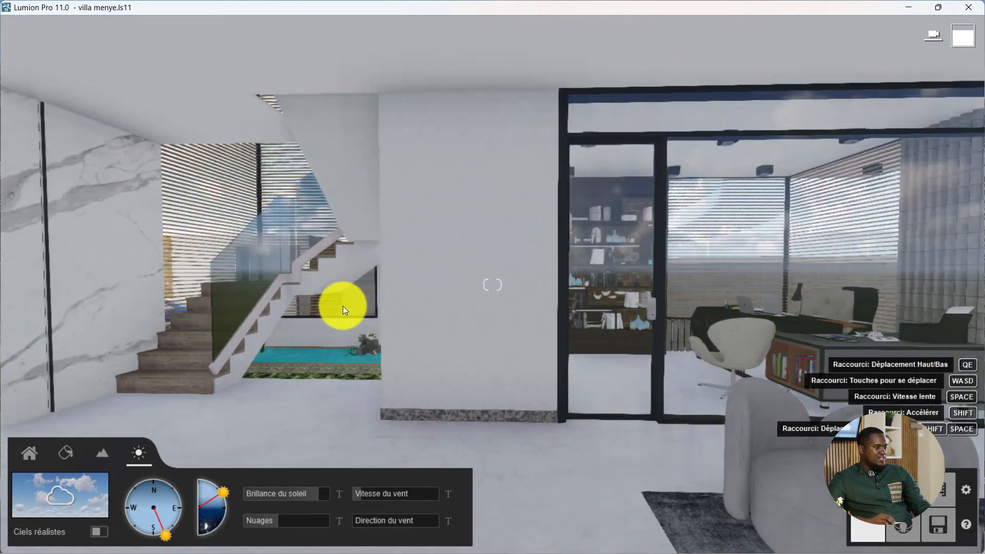
key(w)
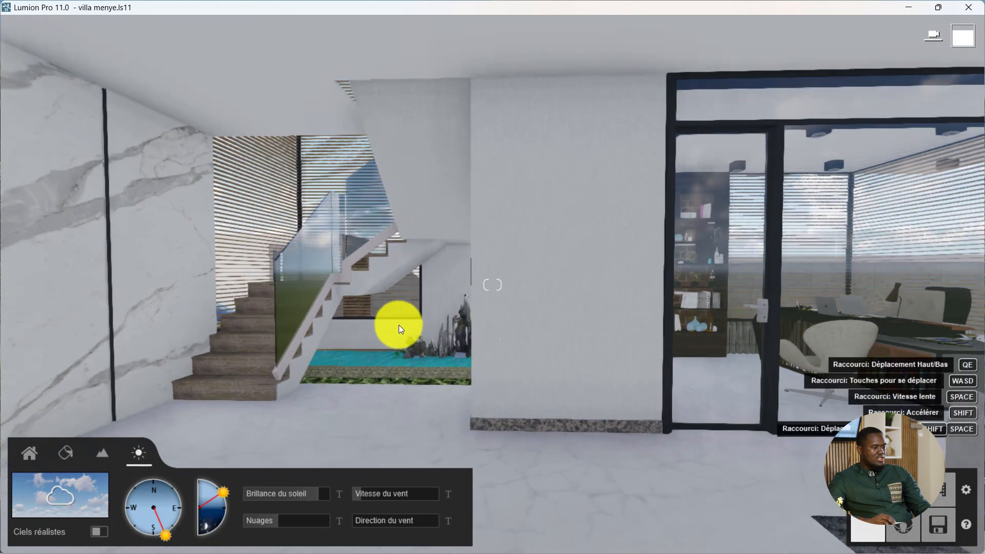
key(a)
key(w)
- With the material editor, apply the Wild Grass 02 3D grass material to the planting bed in front of the indoor pond
click(65, 452)
key(w)
right_drag(449, 379, 457, 479)
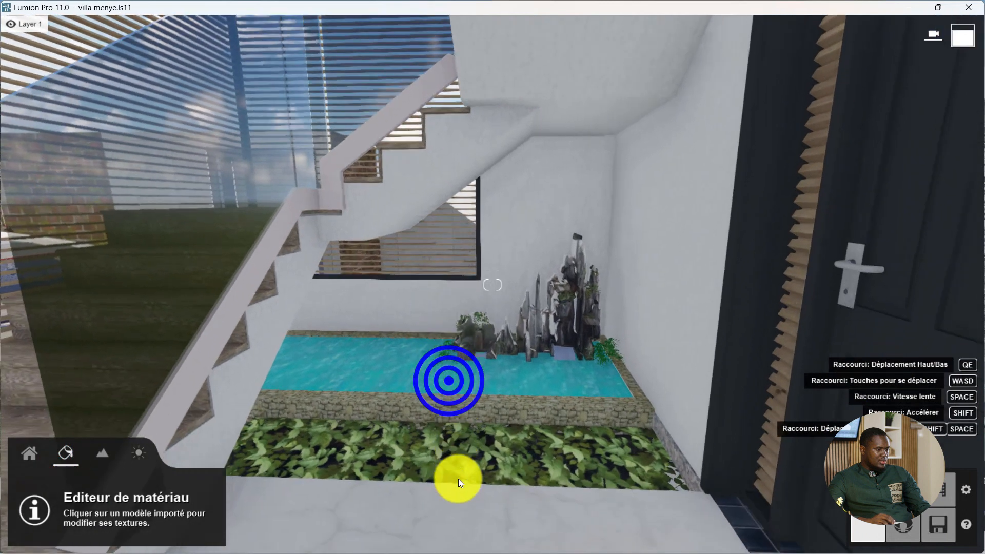
click(466, 447)
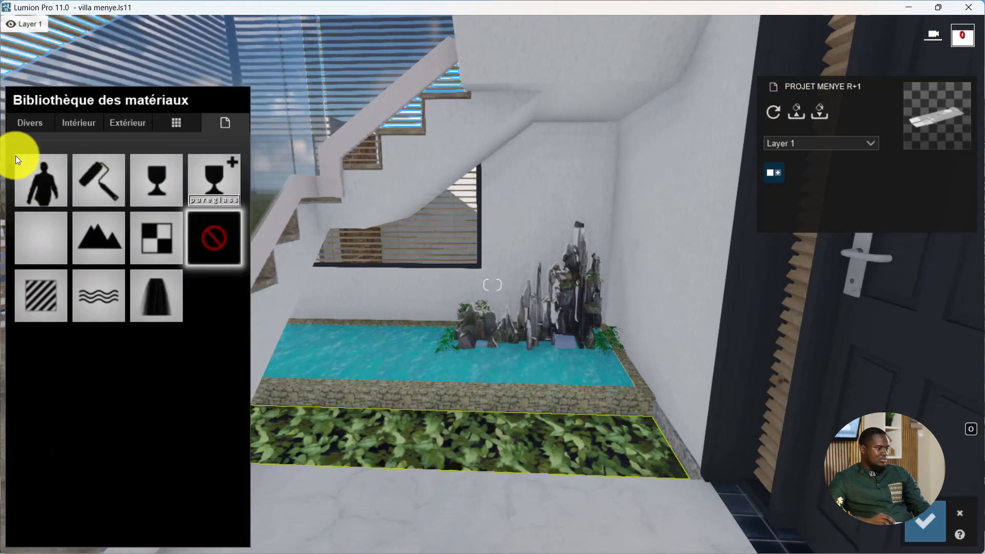
click(30, 121)
click(77, 162)
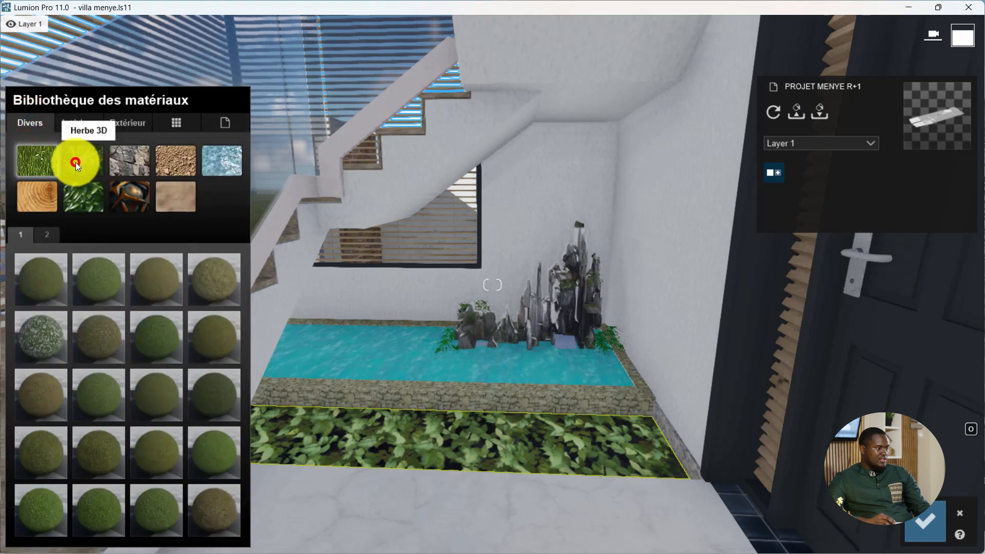
click(164, 340)
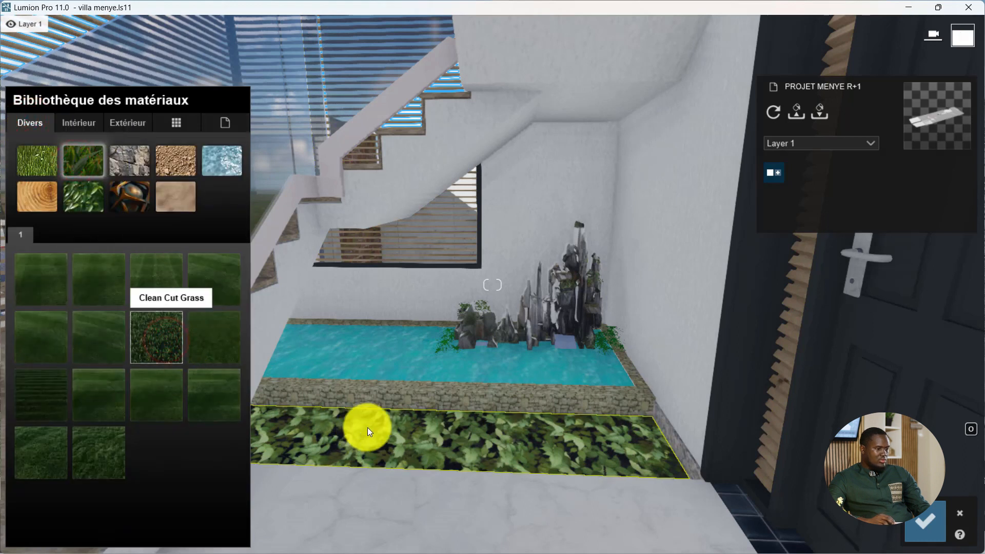
click(104, 457)
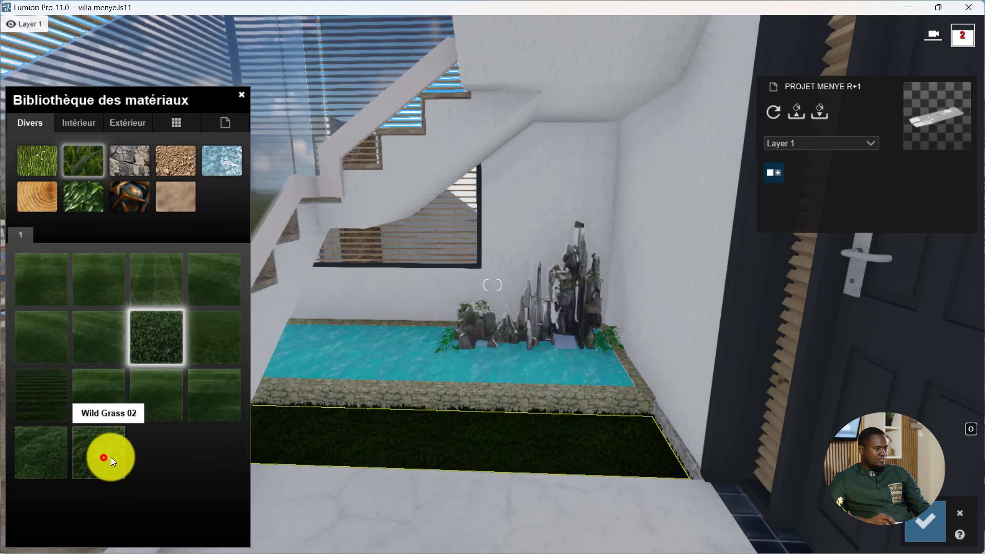
- Apply the Blue Ocean water material to the water surface of the indoor pond under the stairs
scroll(432, 360, up, 3)
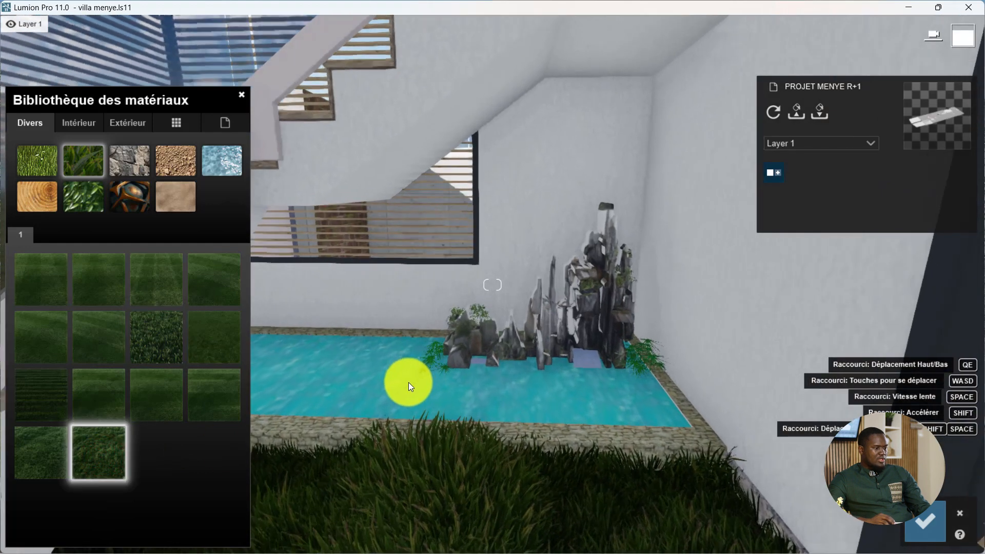
click(402, 393)
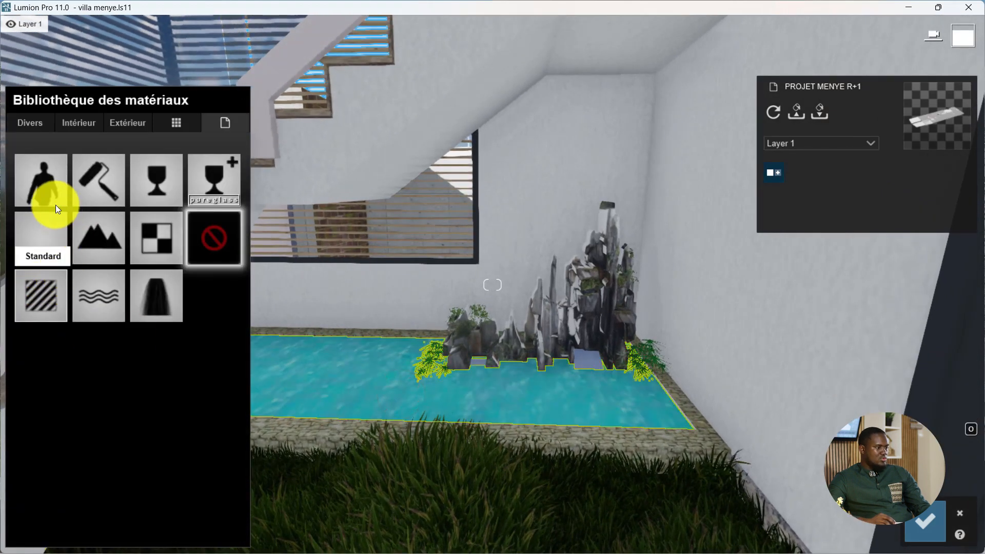
click(50, 124)
click(223, 160)
click(206, 288)
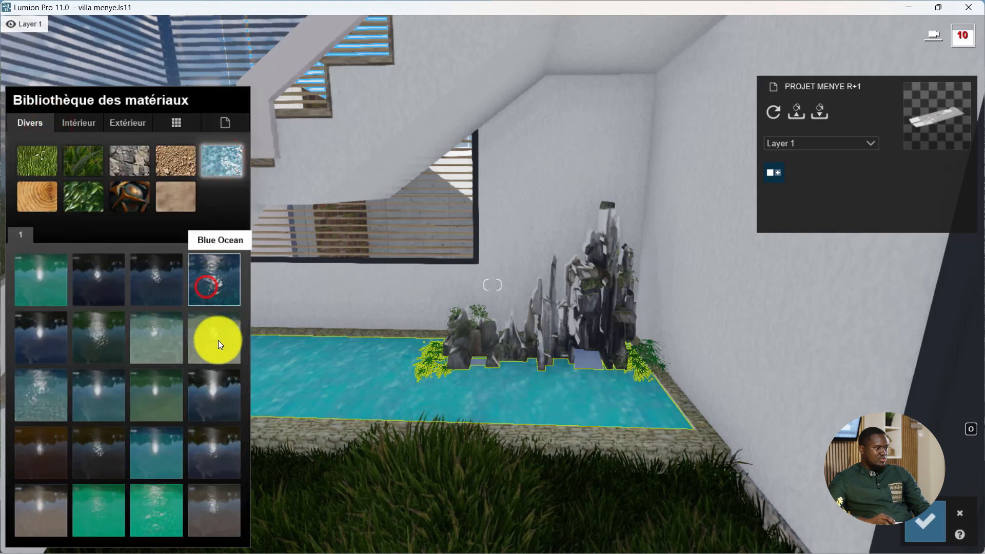
- Change the water surface of the indoor pond to the Clear Lake water material
click(214, 341)
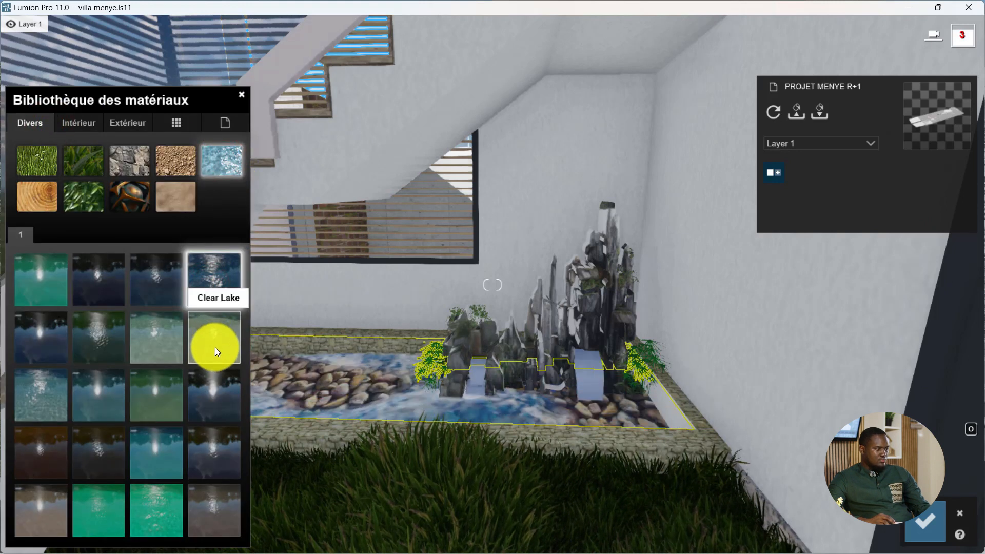
right_drag(447, 343, 472, 314)
key(w)
right_drag(472, 272, 480, 318)
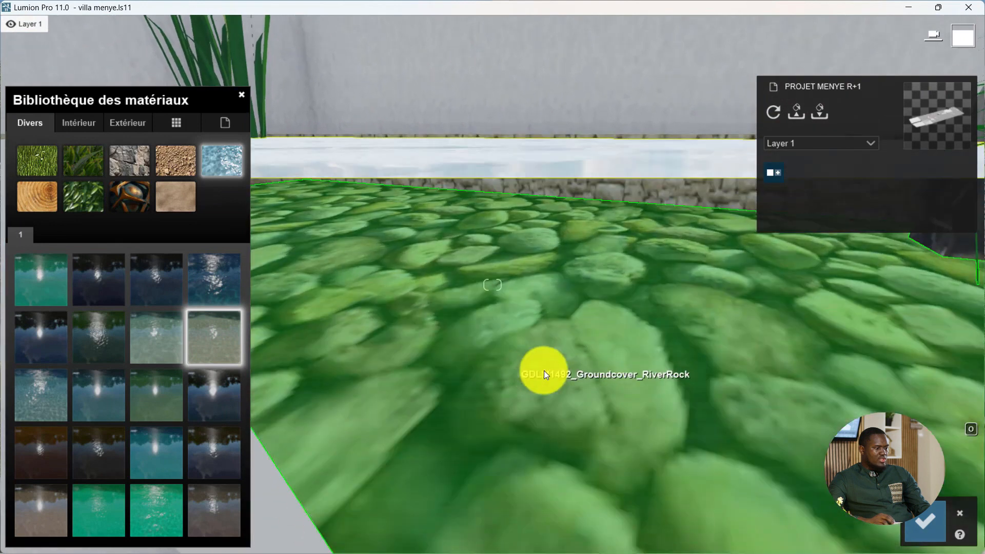
- Select the river rock floor of the pond and look through the exterior stone materials for a replacement
click(545, 369)
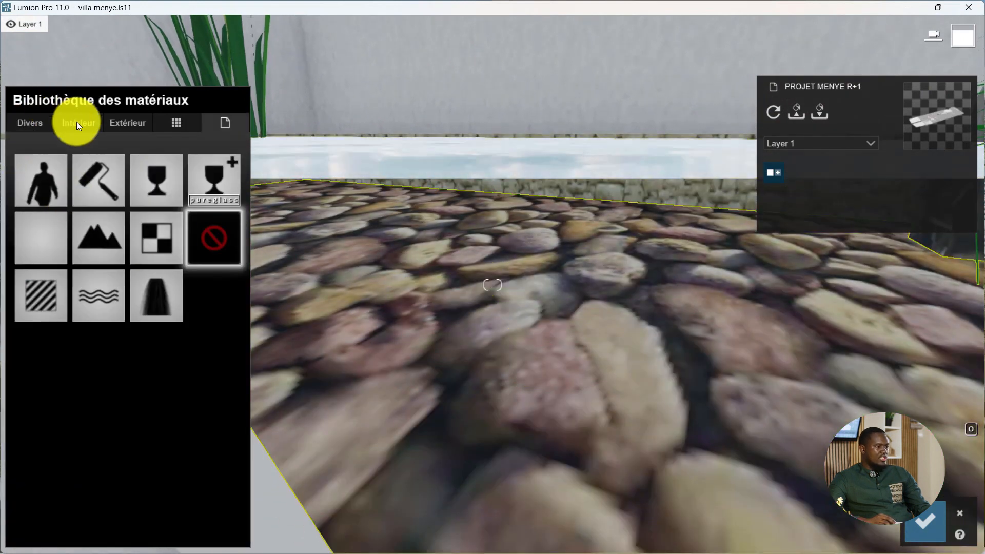
click(78, 125)
click(113, 123)
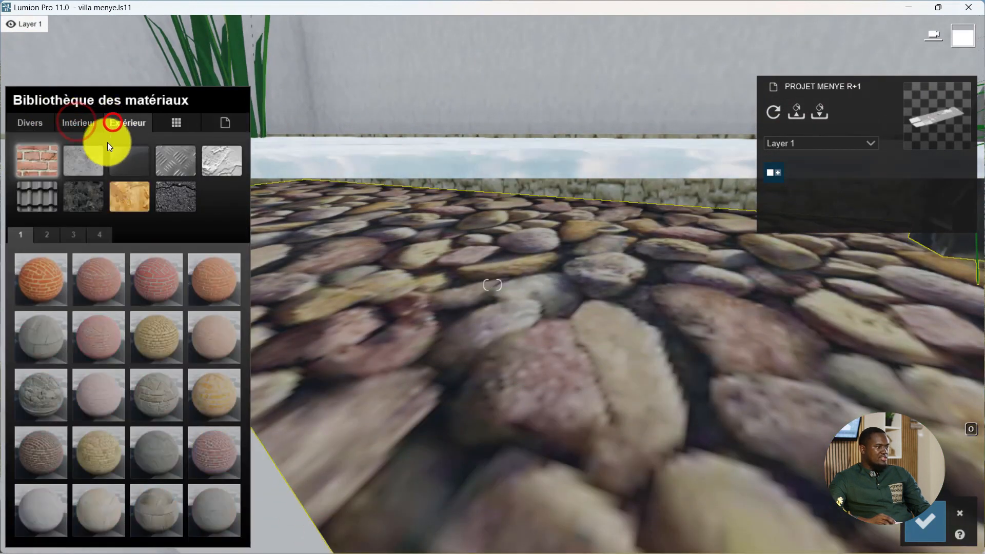
click(40, 155)
click(85, 199)
right_drag(353, 244, 359, 256)
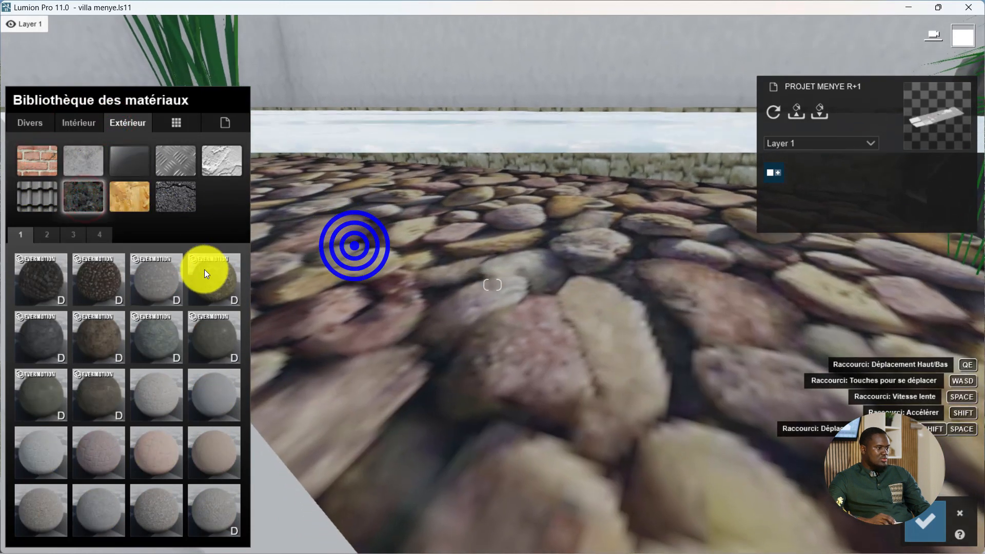
click(98, 238)
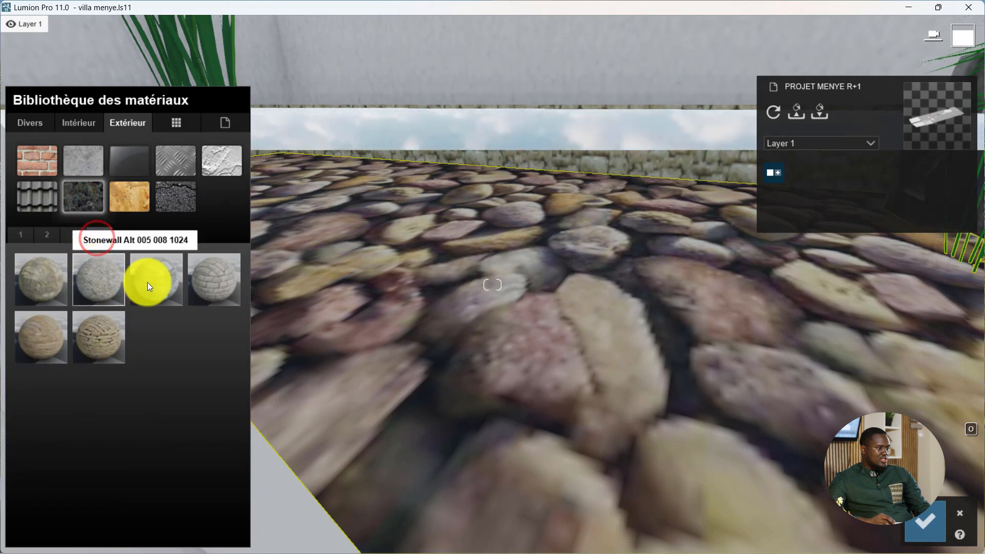
click(72, 237)
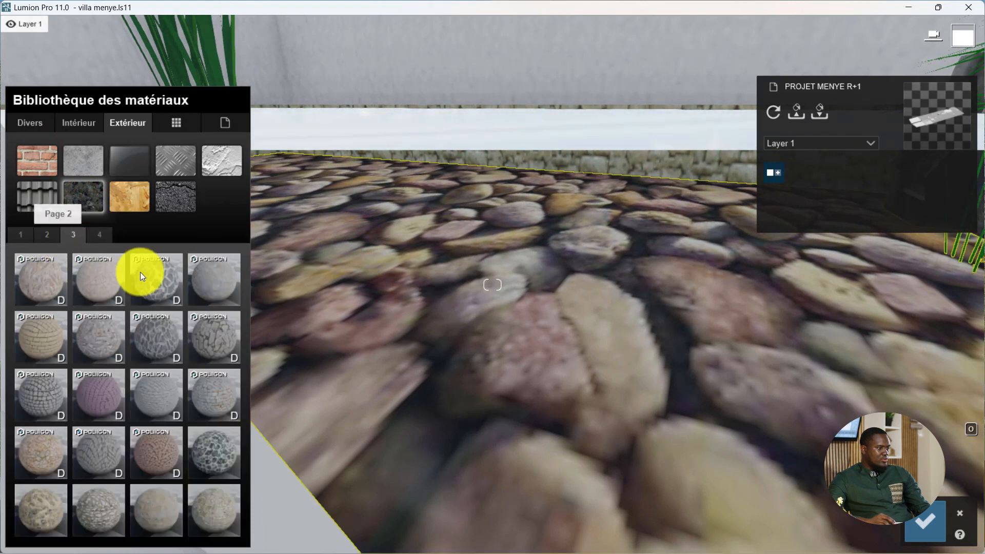
click(45, 236)
click(15, 234)
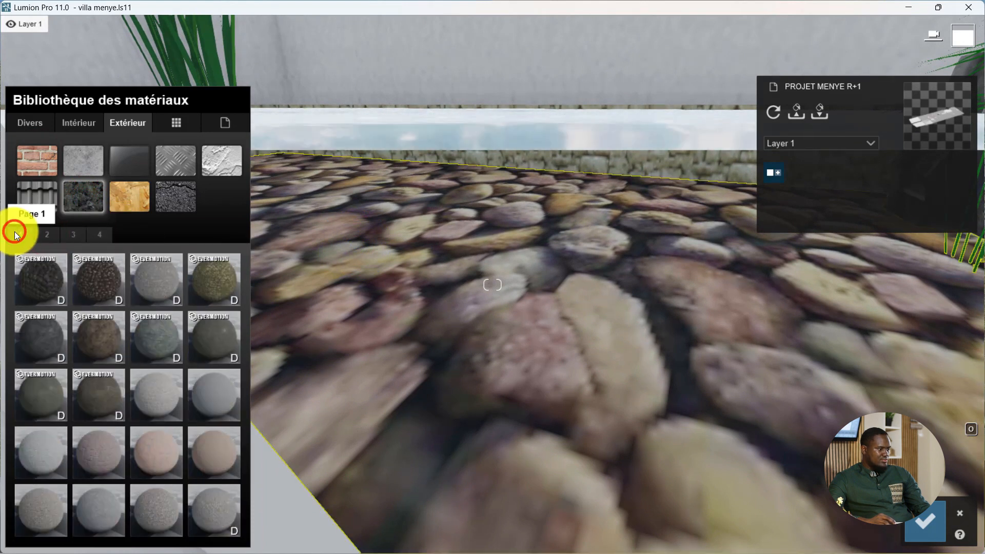
- Look through the exterior concrete, stone and brick materials and try a multicoloured Poliigon stone material on the pond floor
click(78, 167)
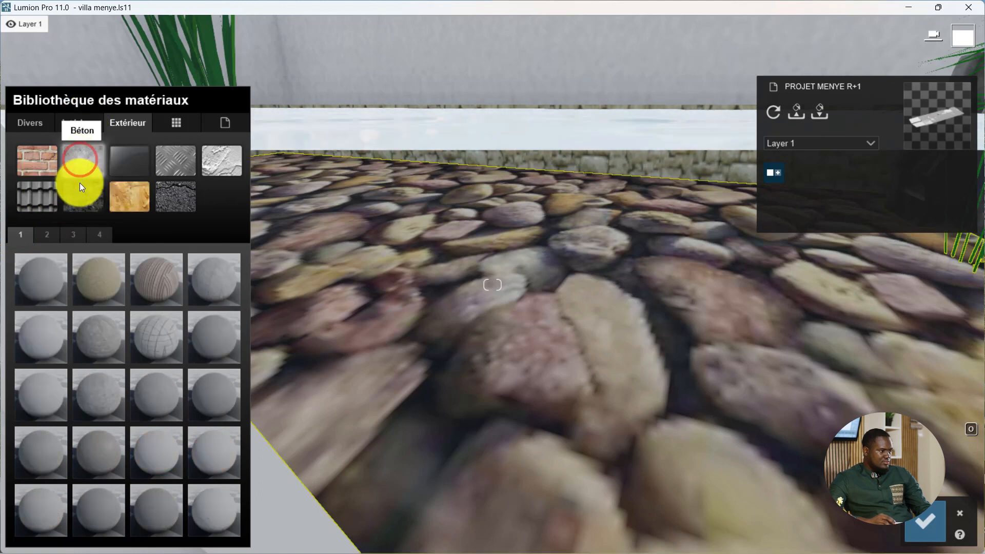
click(97, 233)
click(73, 234)
click(44, 233)
click(183, 200)
click(97, 199)
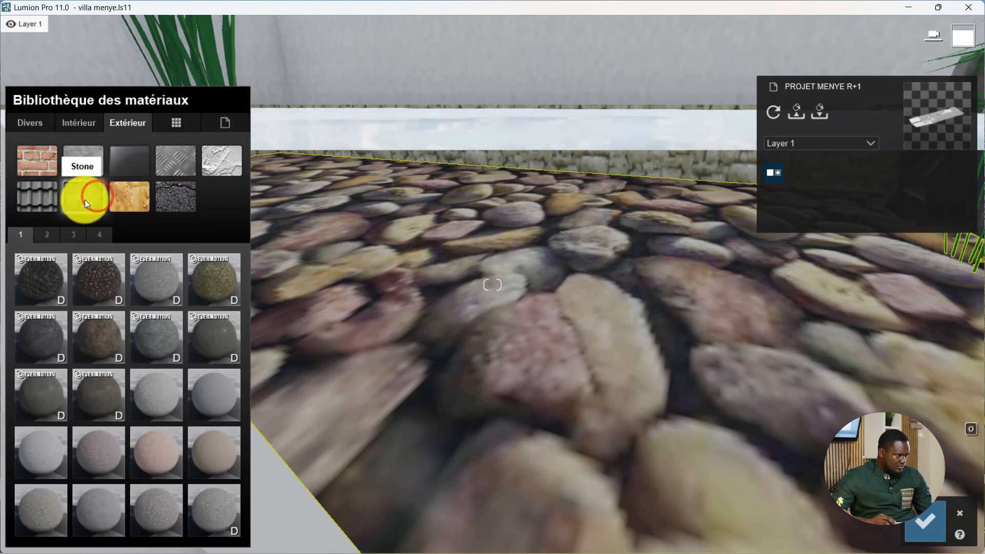
click(51, 168)
click(100, 232)
click(163, 393)
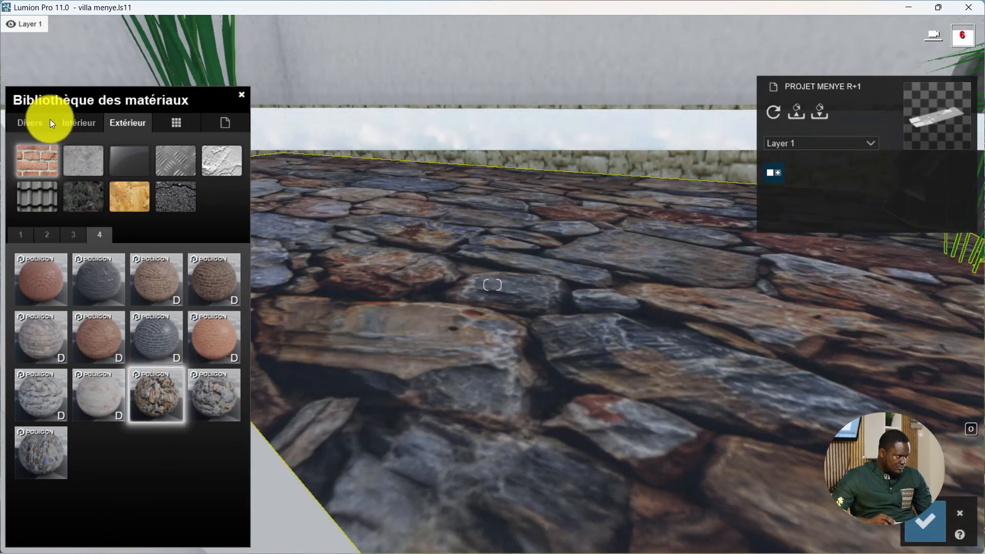
- Apply the Pebbles 001 2048 rock material to the pond floor
click(49, 121)
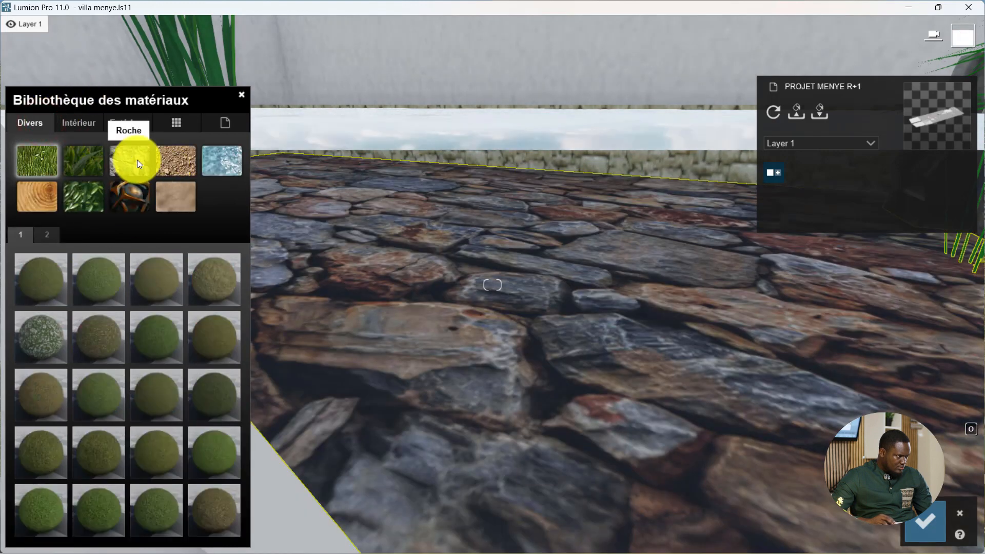
click(127, 157)
click(215, 395)
click(211, 445)
scroll(531, 384, down, 4)
right_drag(549, 355, 528, 389)
click(234, 512)
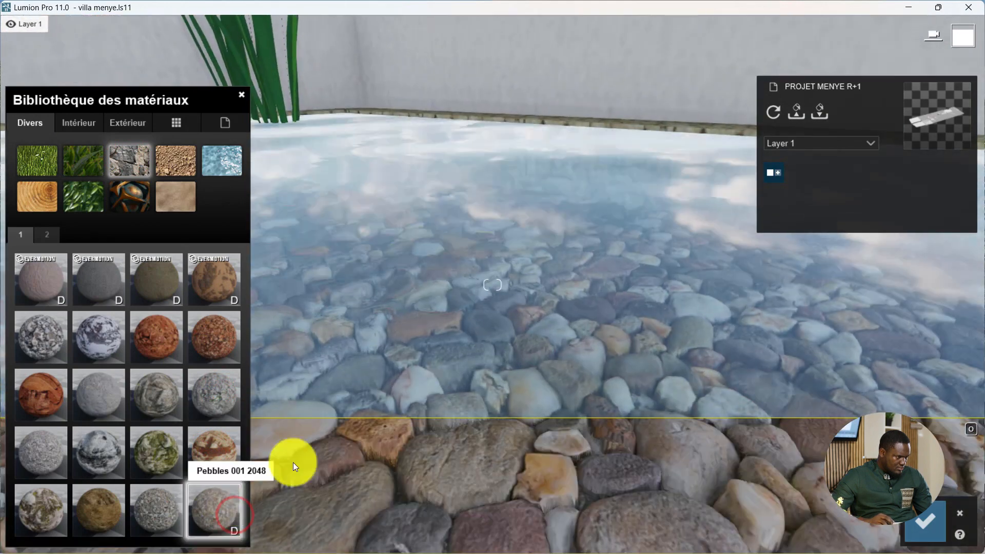
key(e)
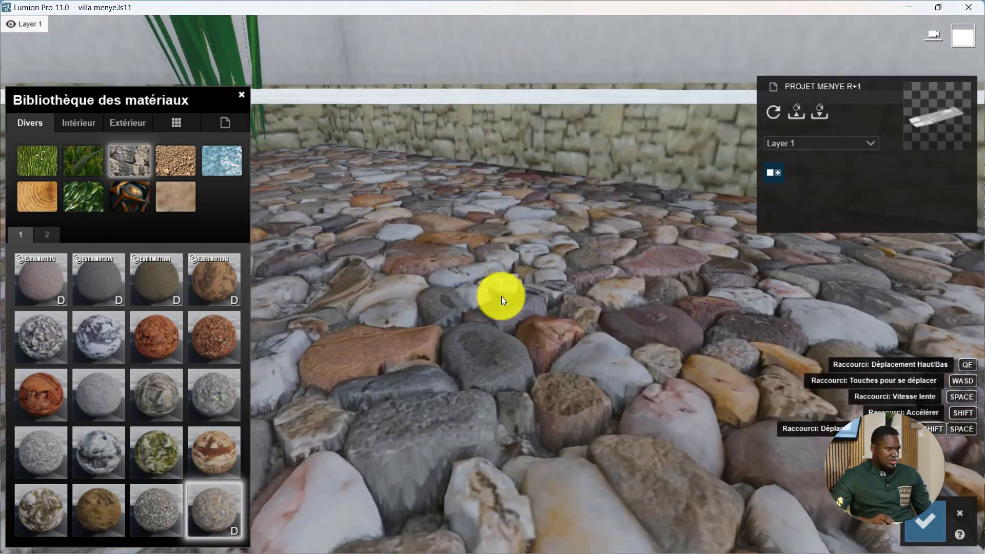
key(q)
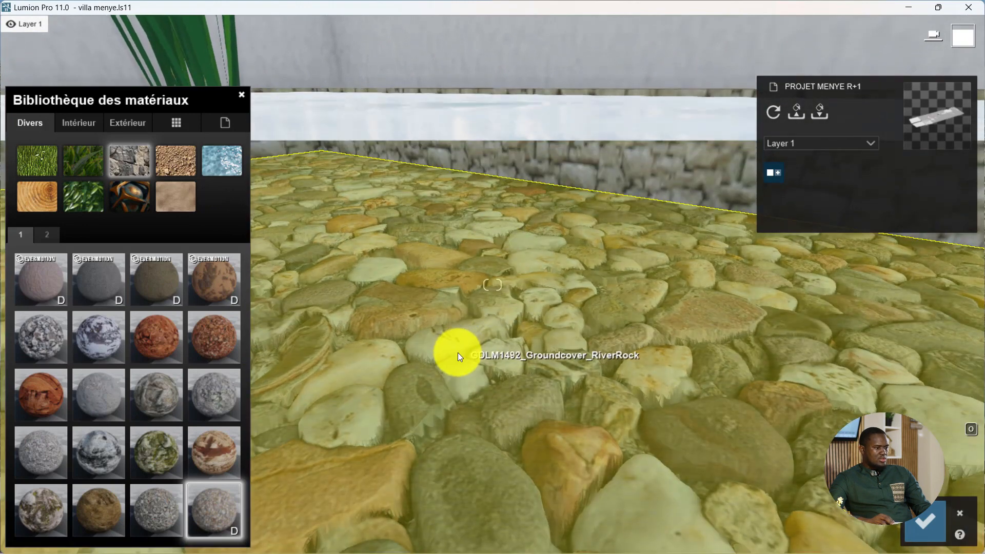
- Raise the relief of the pond floor's pebble material to its maximum and adjust its displacement
click(457, 352)
drag(50, 362, 185, 364)
drag(103, 365, 183, 343)
scroll(418, 322, down, 6)
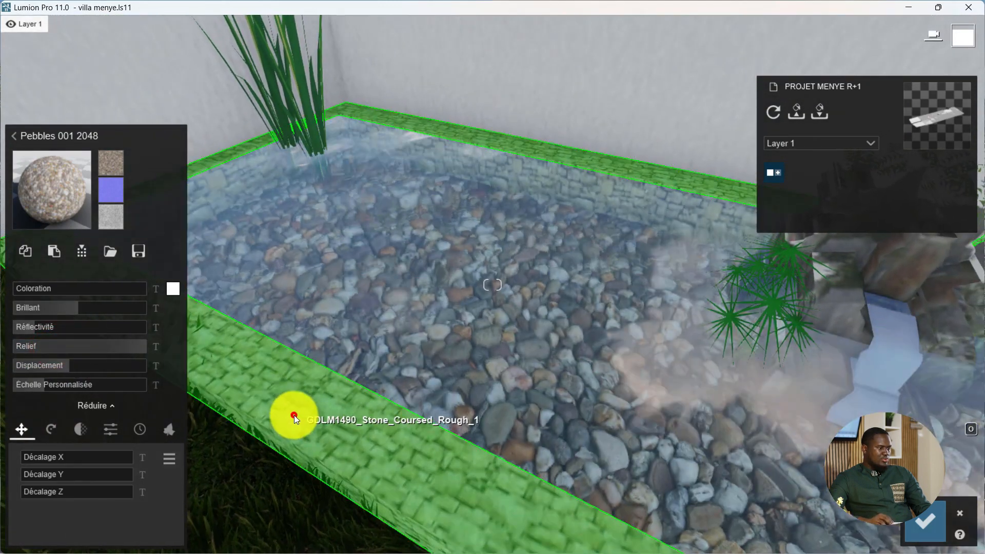
- Try the Polii Tiles042 VAR1 3K interior tile material on the stone border of the pond
click(294, 414)
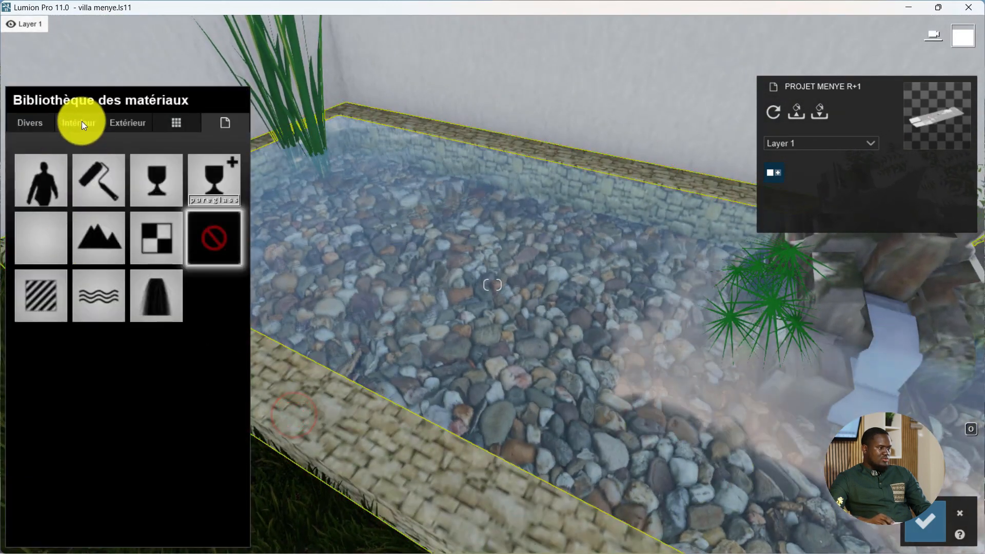
click(71, 119)
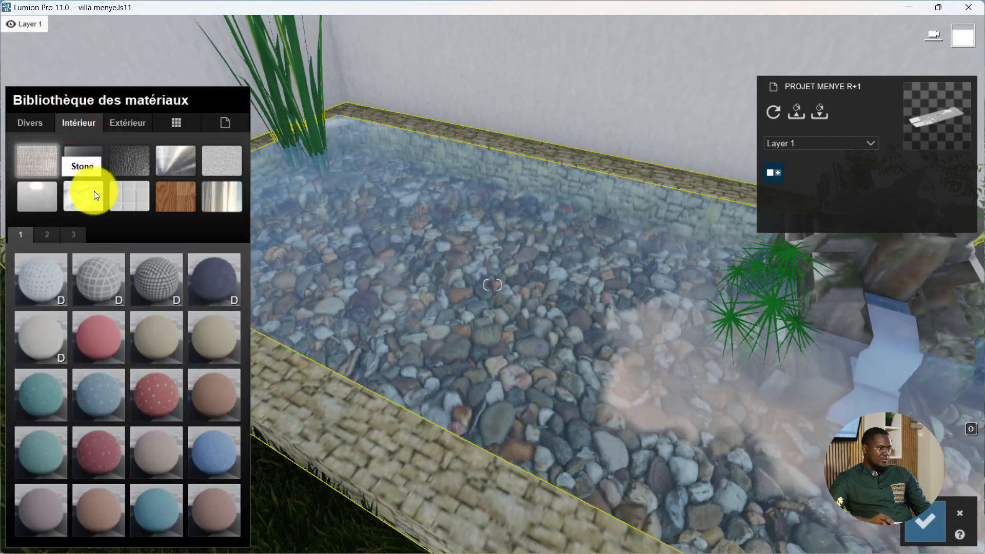
click(134, 195)
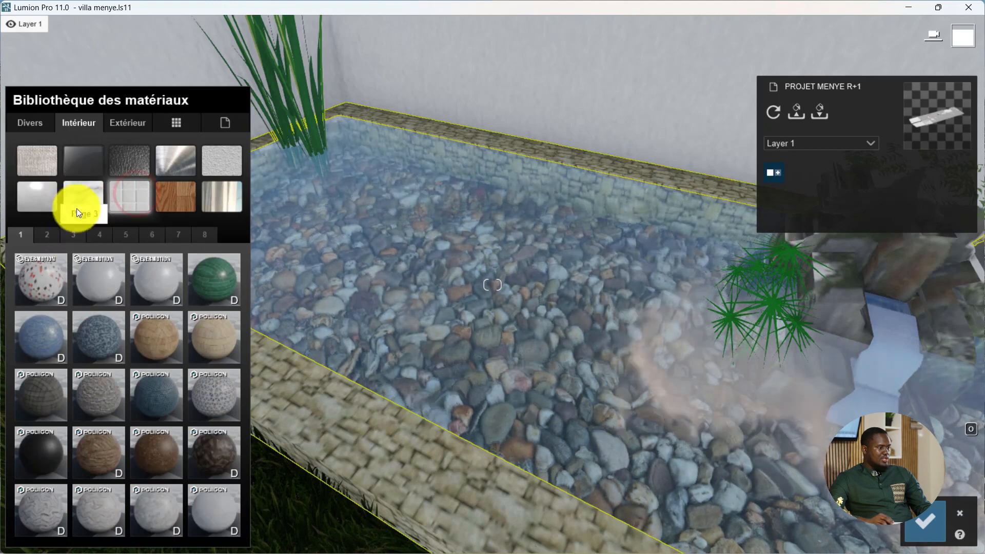
click(211, 322)
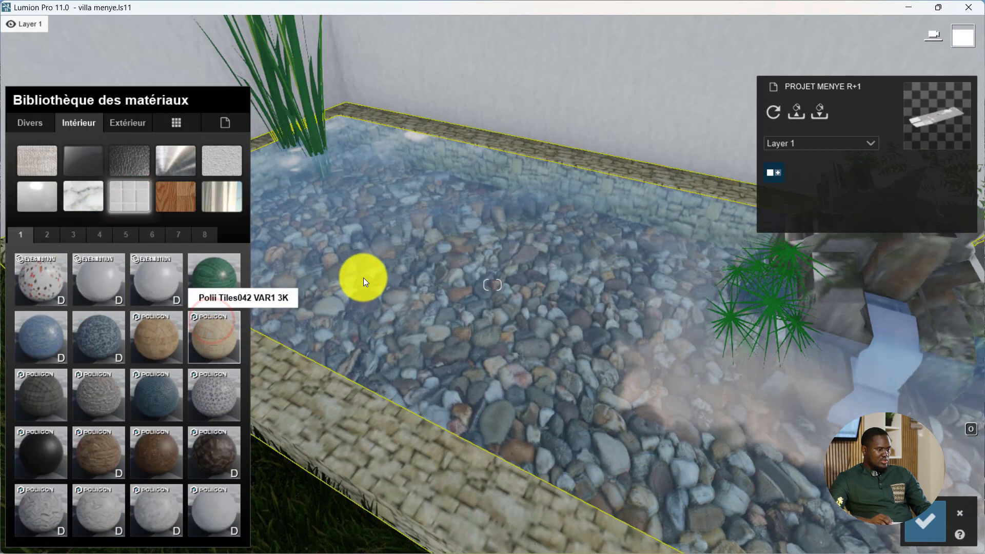
middle_drag(395, 300, 352, 272)
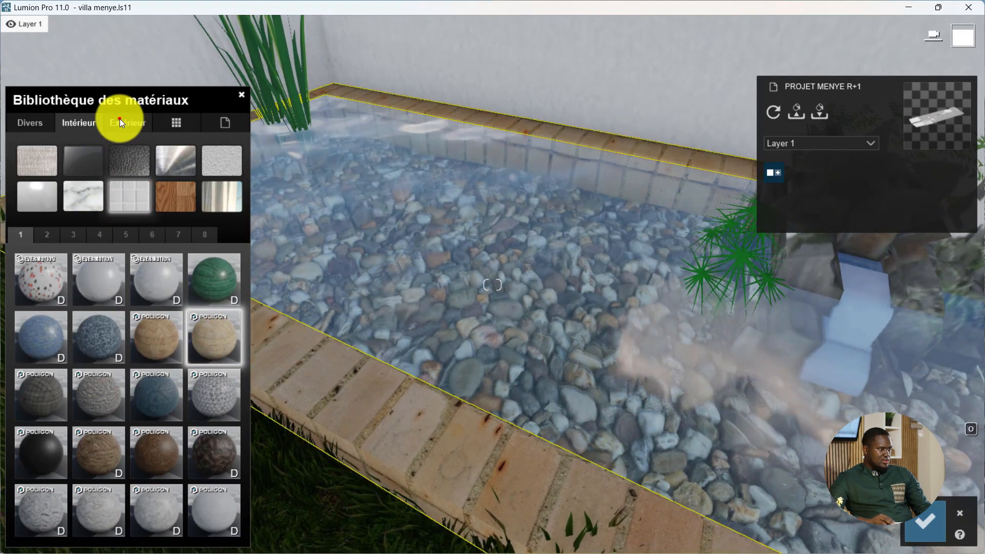
- Apply the blue mosaic tile from the interior tile materials to the pond border
click(119, 119)
click(78, 121)
click(82, 195)
click(129, 194)
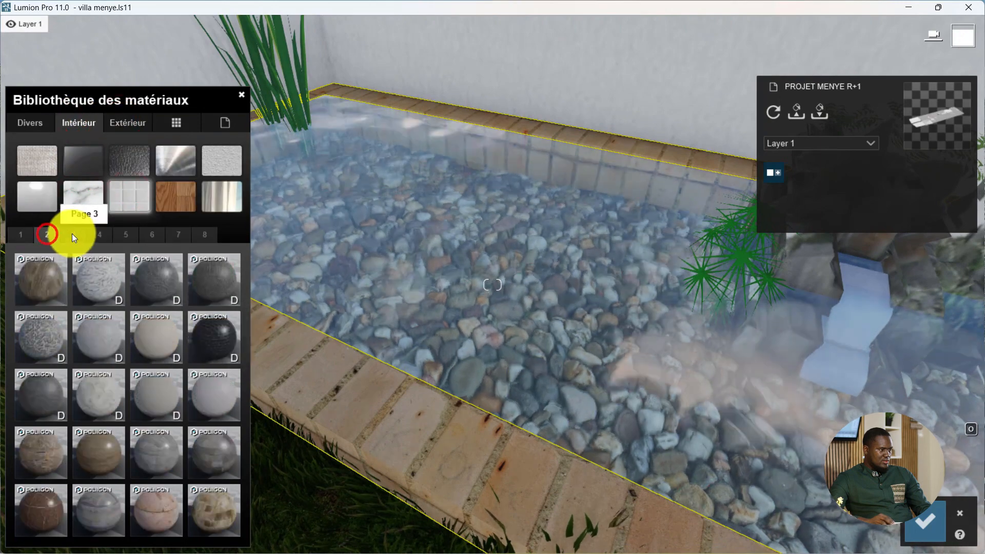
click(72, 232)
click(100, 235)
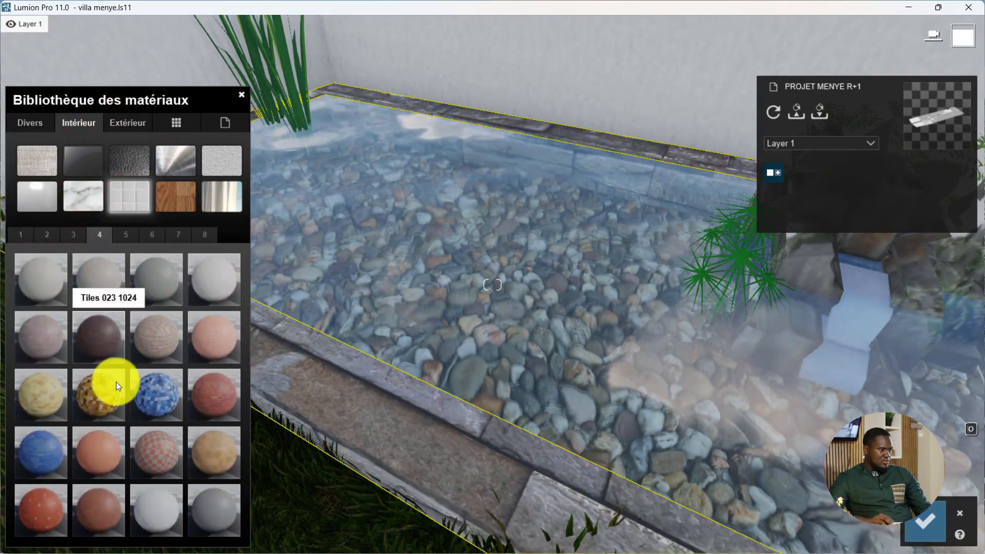
click(97, 395)
right_drag(589, 325, 617, 297)
scroll(621, 297, down, 3)
click(164, 400)
- Select the cascade surface at the foot of the rock fountain and display the water materials for it
scroll(537, 401, up, 4)
right_drag(498, 407, 464, 404)
click(463, 404)
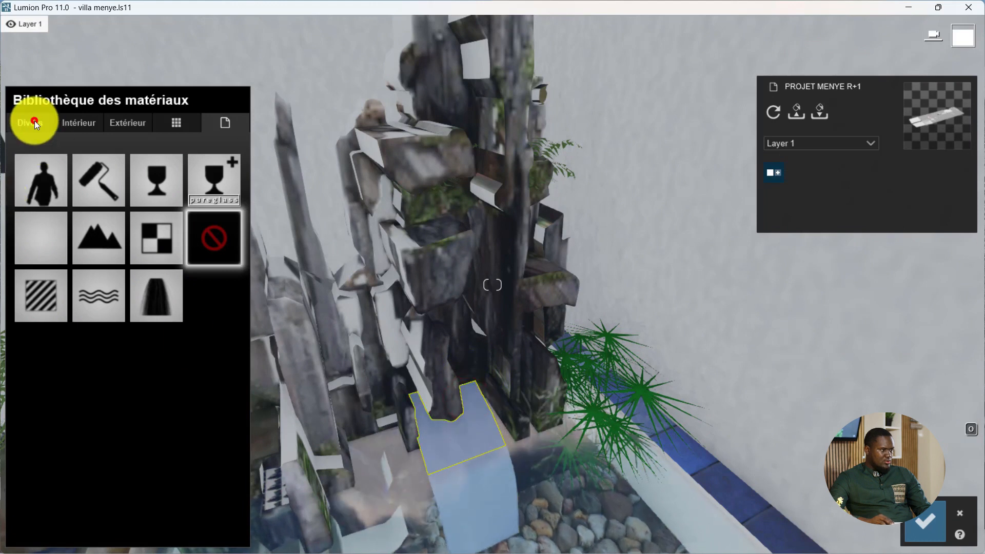
click(35, 122)
click(81, 125)
click(123, 124)
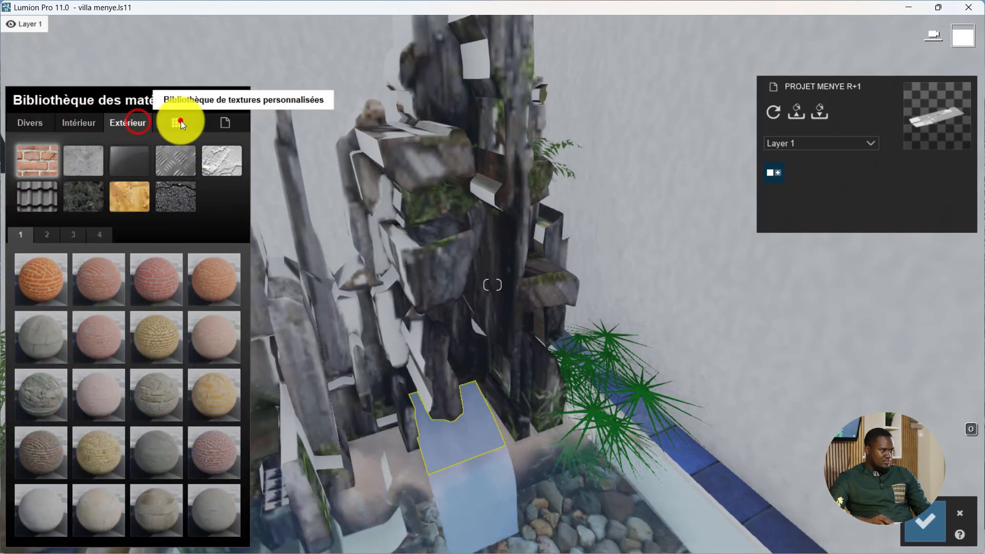
click(177, 122)
click(36, 123)
click(207, 153)
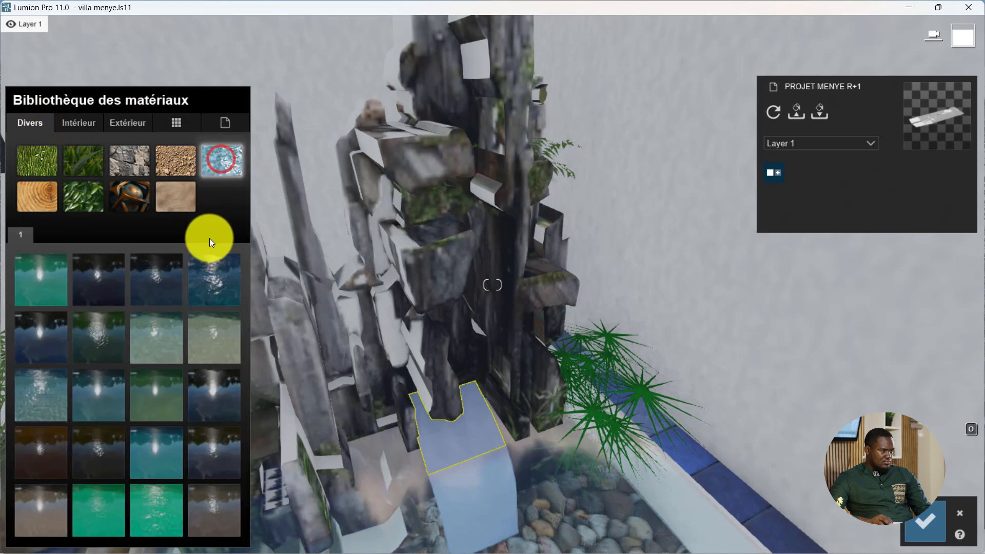
- Try the Blue Ocean, Tropical Ocean and Calm Blue water materials on the fountain's cascade surface
click(211, 277)
click(147, 510)
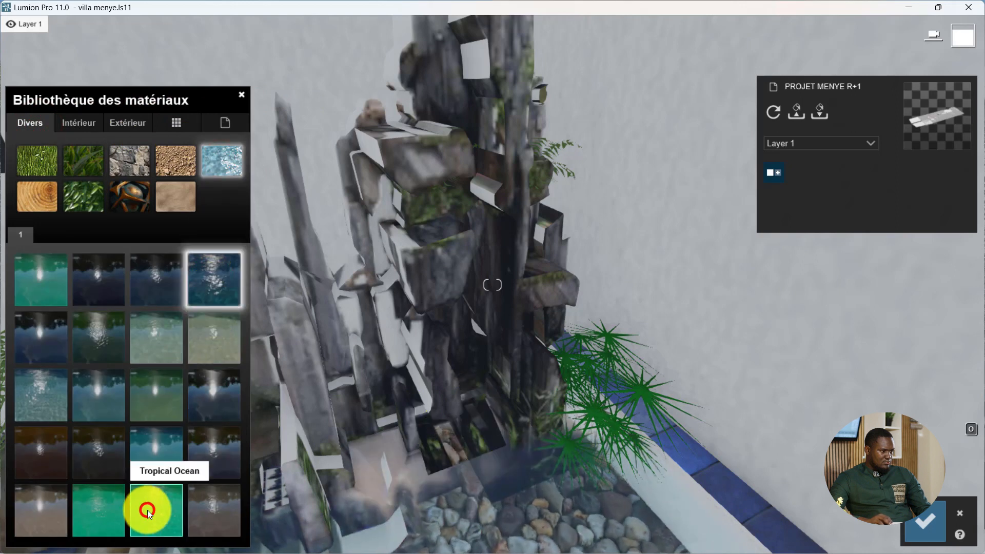
click(209, 276)
click(43, 332)
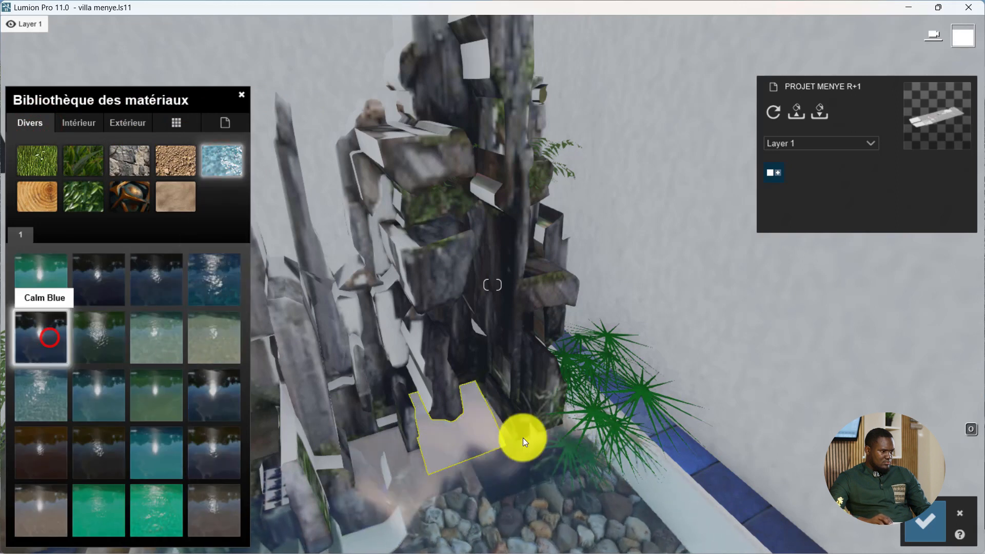
- Lower the wave height and brilliance of the Calm Blue water, raise its reflectivity and set the foam to 0.3
click(482, 426)
click(33, 404)
drag(116, 431, 27, 430)
drag(70, 485, 137, 489)
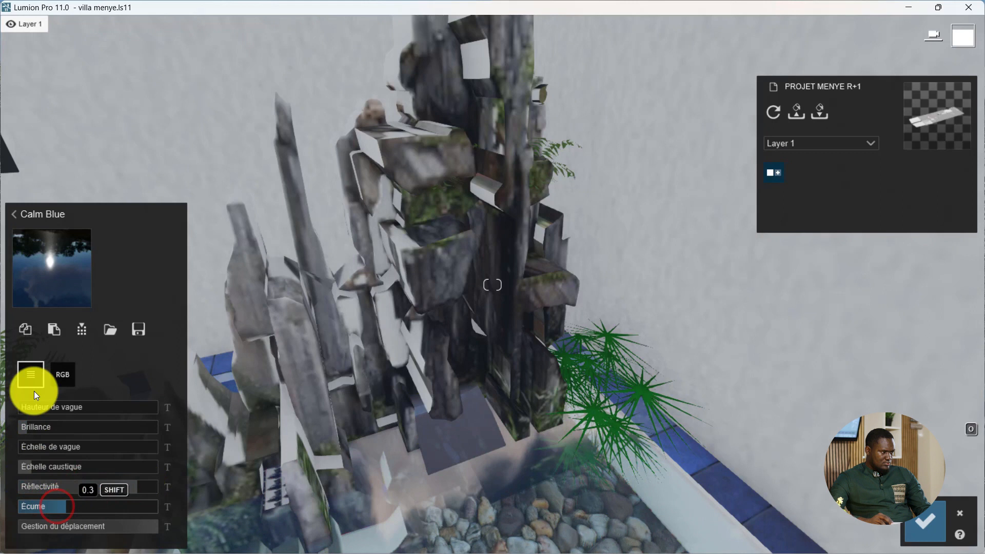
- Change the cascade surface to a turquoise water material and save the material changes
click(51, 267)
click(154, 341)
click(166, 454)
right_drag(439, 347, 439, 303)
key(s)
click(925, 521)
- Examine the staircase with the indoor pond beneath it from a distance, and the living room with its grand piano
right_drag(569, 306, 546, 309)
key(s)
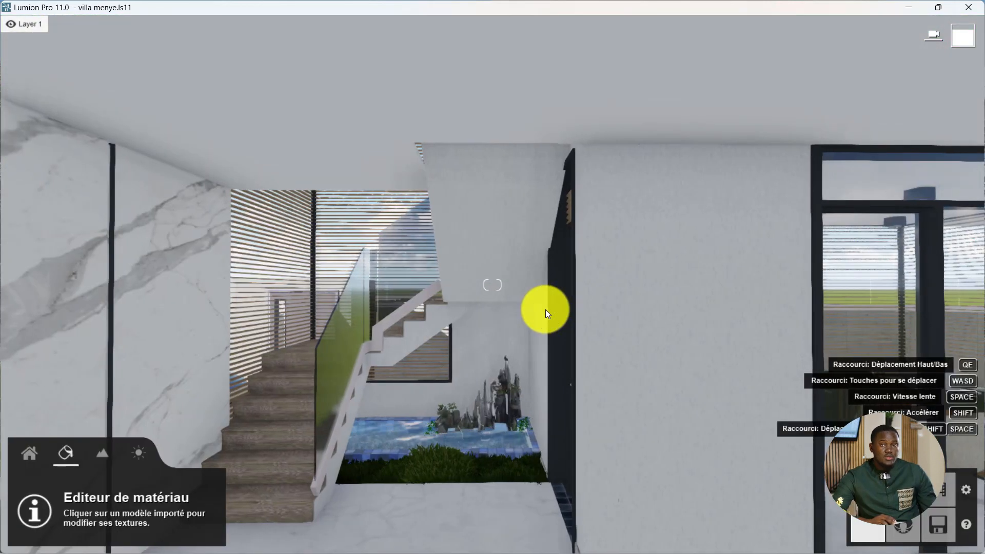
middle_drag(561, 310, 509, 356)
key(s)
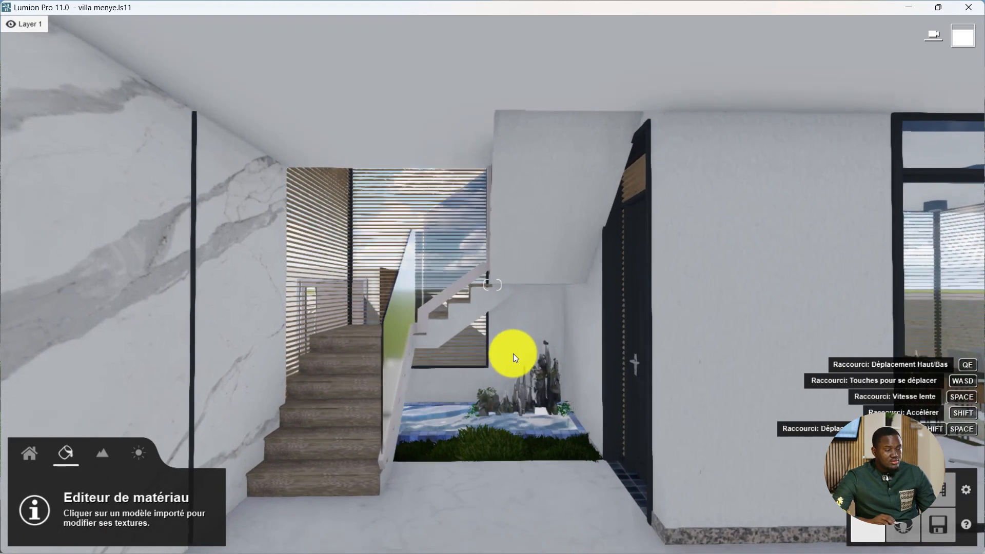
click(510, 352)
right_drag(510, 353, 637, 358)
key(w)
key(w)
right_drag(645, 314, 580, 349)
key(w)
key(w)
key(w)
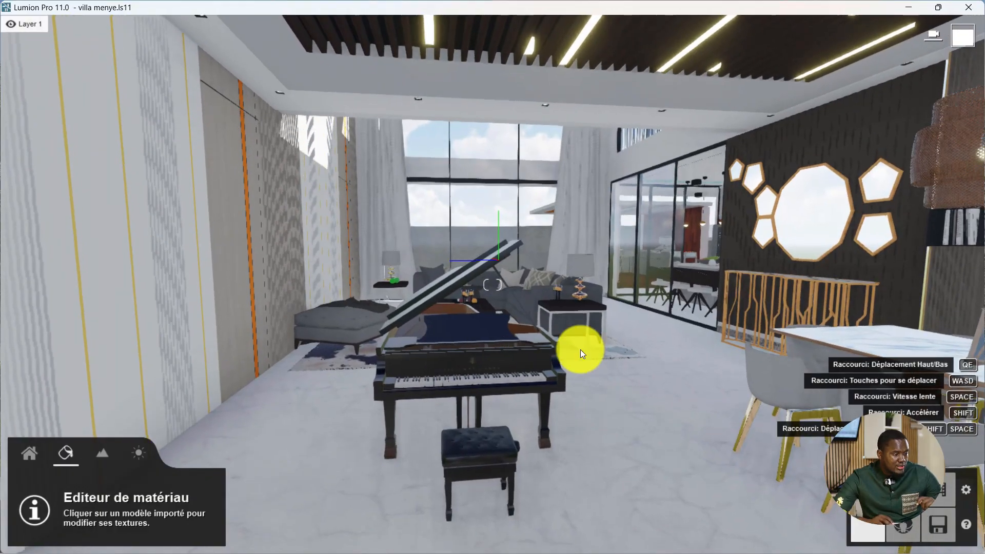
- Examine the dining area with its mirrors and pendant lamps, the sofa area and the glazed kitchen partition
key(s)
right_drag(486, 308, 529, 292)
key(w)
key(s)
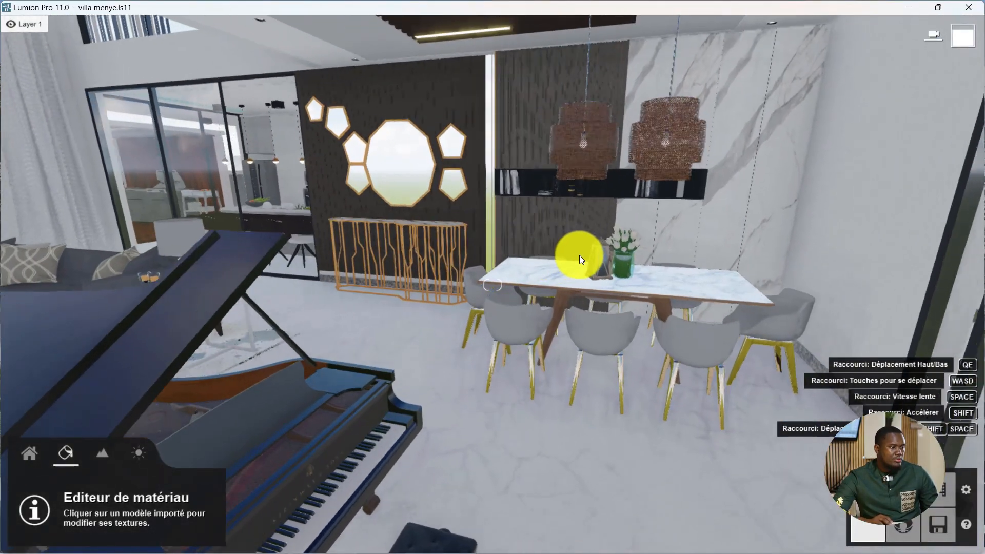
right_drag(583, 254, 566, 237)
key(w)
key(s)
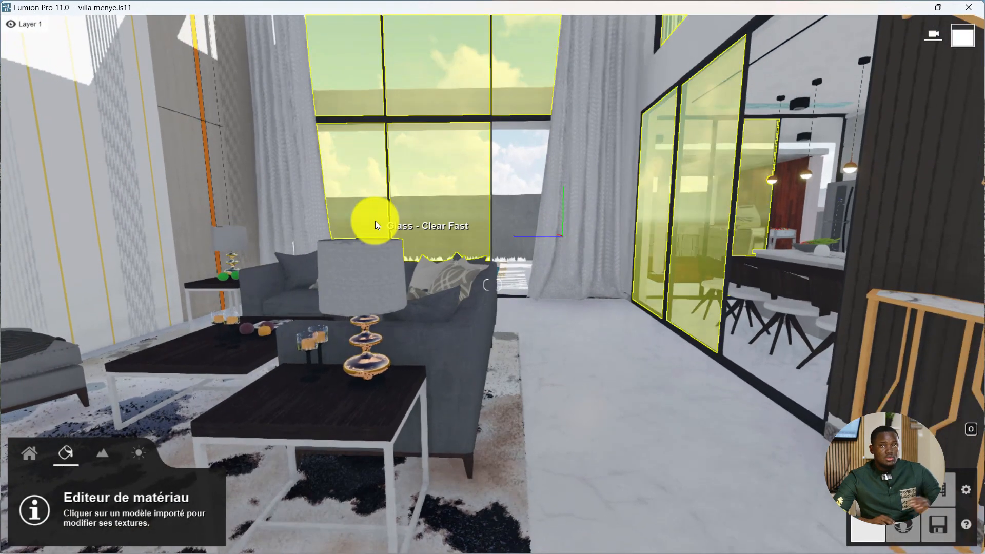
key(w)
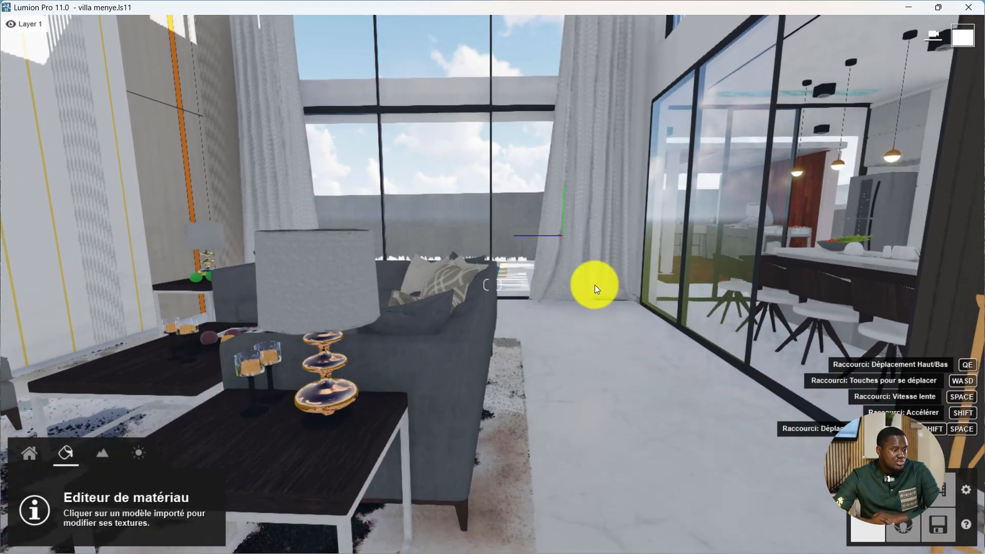
- Examine the kitchen through its glazed partition, then its island, pendant lamps, appliances and worktops up close
key(q)
mouse_move(590, 396)
right_down()
mouse_move(576, 407)
mouse_move(583, 391)
right_up()
right_drag(485, 385, 431, 369)
right_drag(547, 373, 558, 359)
scroll(503, 379, down, 1)
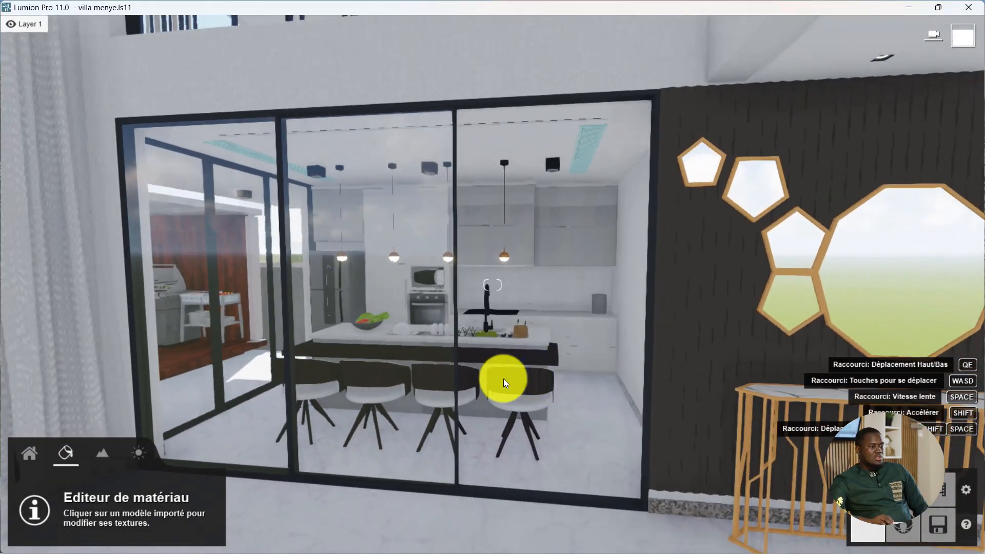
scroll(503, 378, up, 3)
scroll(620, 353, up, 3)
right_drag(599, 354, 557, 346)
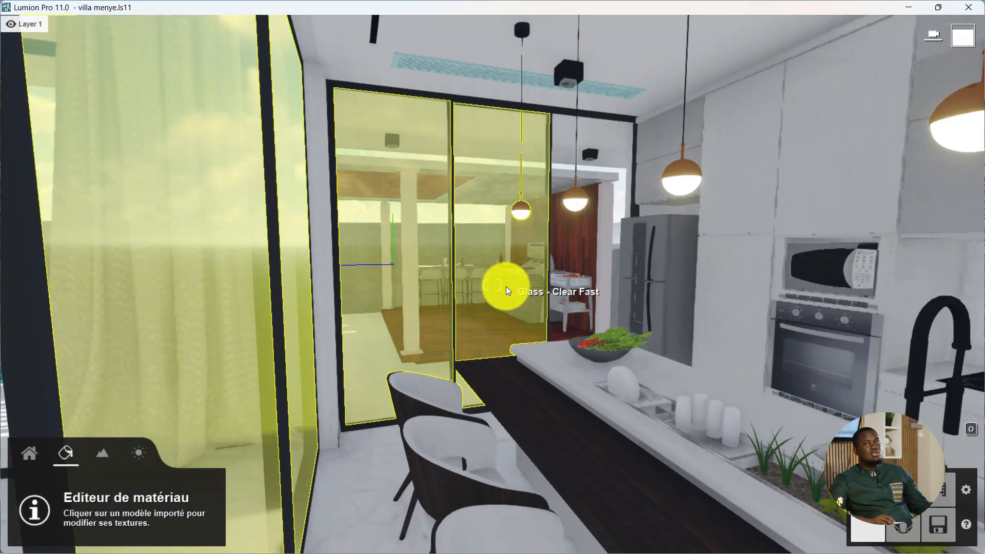
mouse_move(506, 286)
right_down()
mouse_move(648, 285)
mouse_move(647, 265)
mouse_move(620, 269)
mouse_move(647, 285)
mouse_move(576, 295)
mouse_move(762, 292)
mouse_move(632, 257)
right_up()
mouse_move(543, 242)
right_down()
mouse_move(644, 235)
mouse_move(635, 238)
mouse_move(732, 264)
mouse_move(715, 285)
right_up()
key(s)
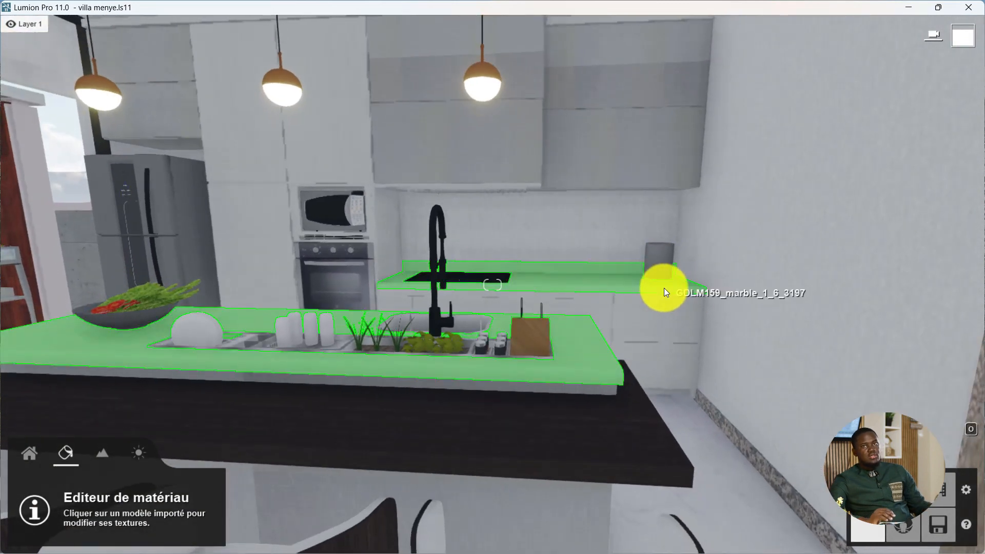
key(s)
right_drag(637, 280, 605, 254)
key(s)
right_drag(684, 251, 637, 250)
- Examine the outdoor barbecue terrace with its grill, skewer trolley, concrete counter, bar stools and timber pergola
key(w)
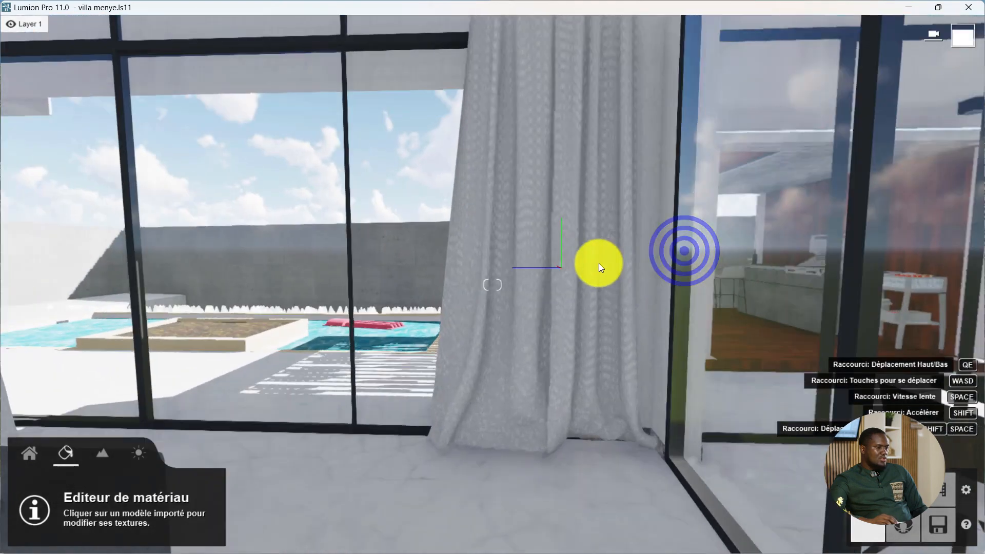
key(w)
right_drag(547, 268, 678, 420)
key(w)
key(w)
key(w)
mouse_move(505, 405)
right_down()
mouse_move(471, 423)
mouse_move(502, 403)
right_up()
key(s)
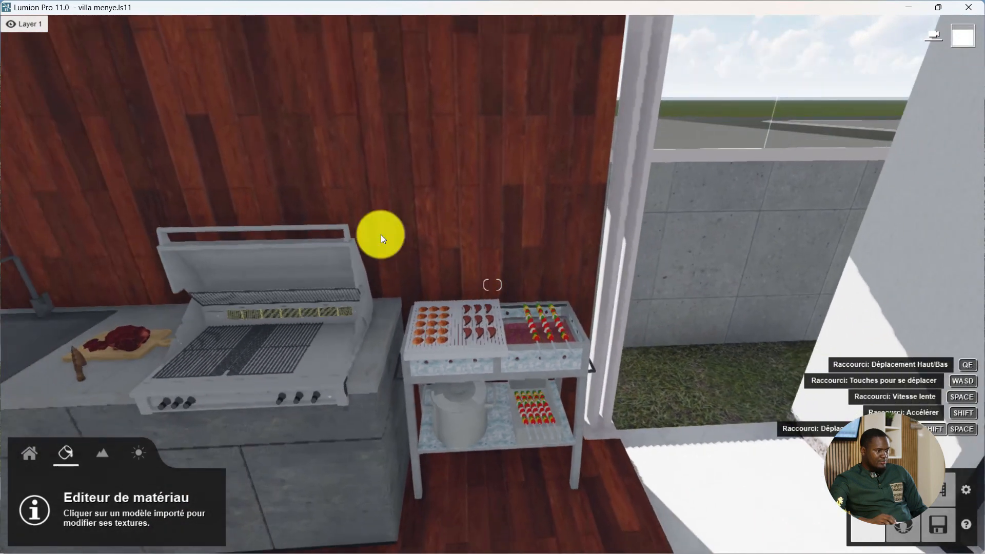
key(e)
key(s)
key(q)
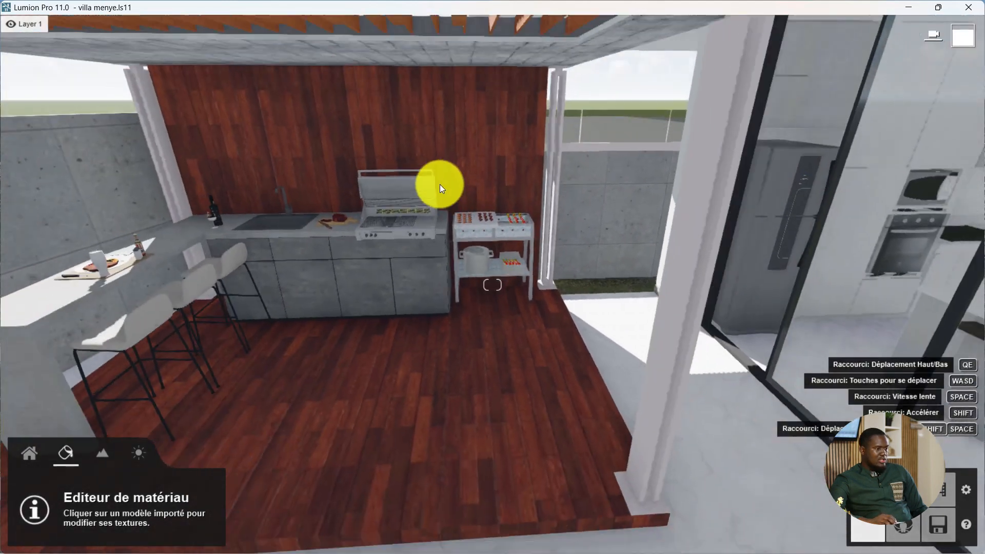
key(s)
right_drag(410, 242, 371, 220)
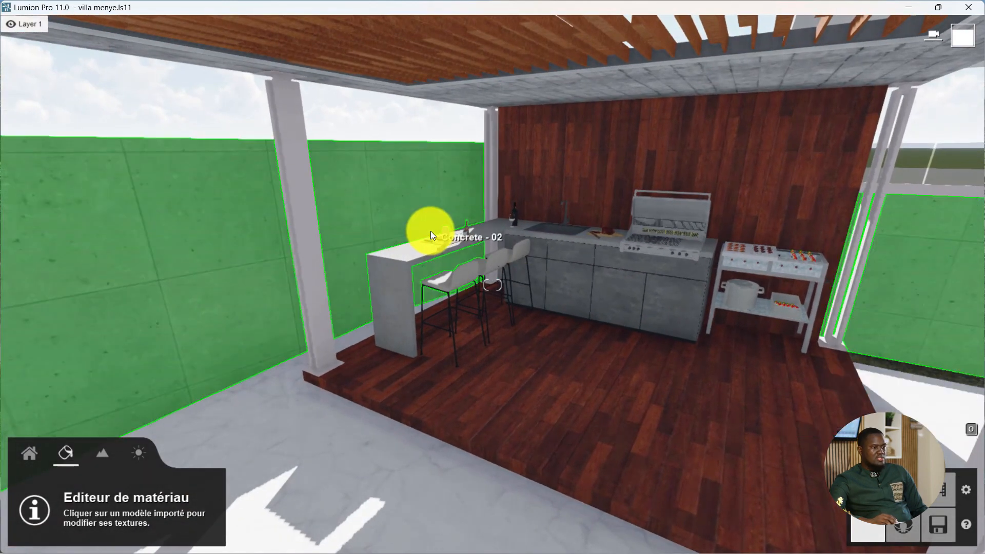
- Apply the Blue Ocean water material to the outdoor pool's water surface
key(w)
right_drag(427, 237, 471, 241)
key(w)
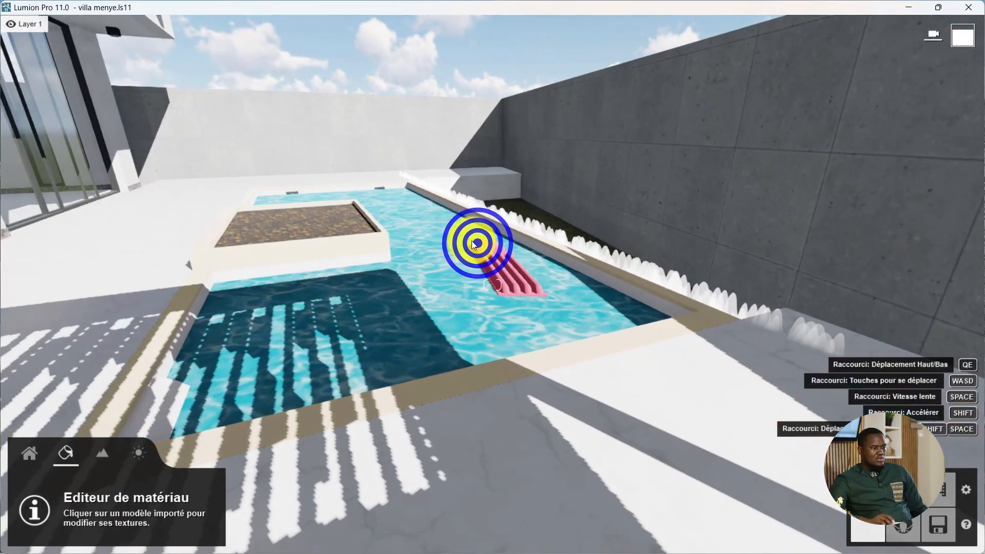
click(404, 318)
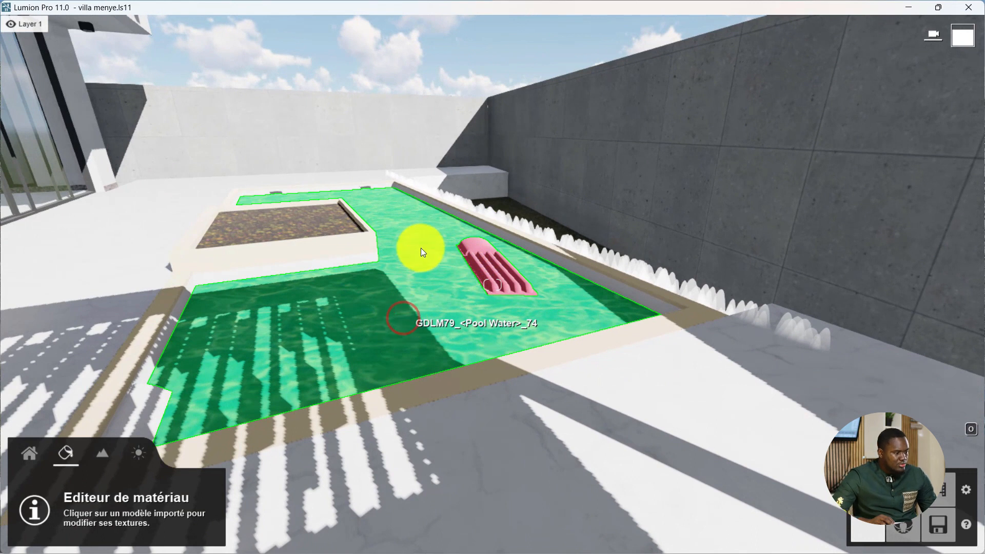
click(418, 300)
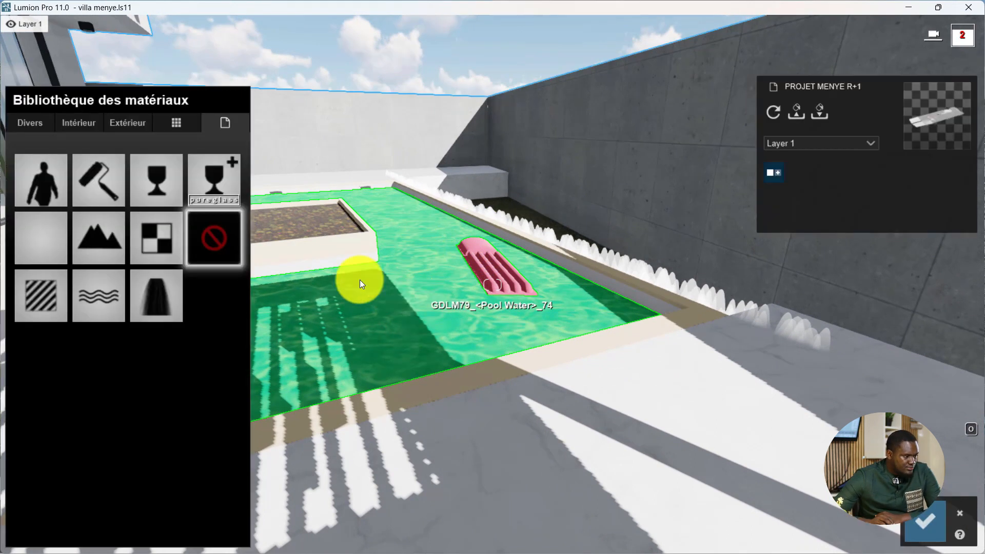
click(73, 122)
click(117, 122)
click(177, 121)
click(216, 129)
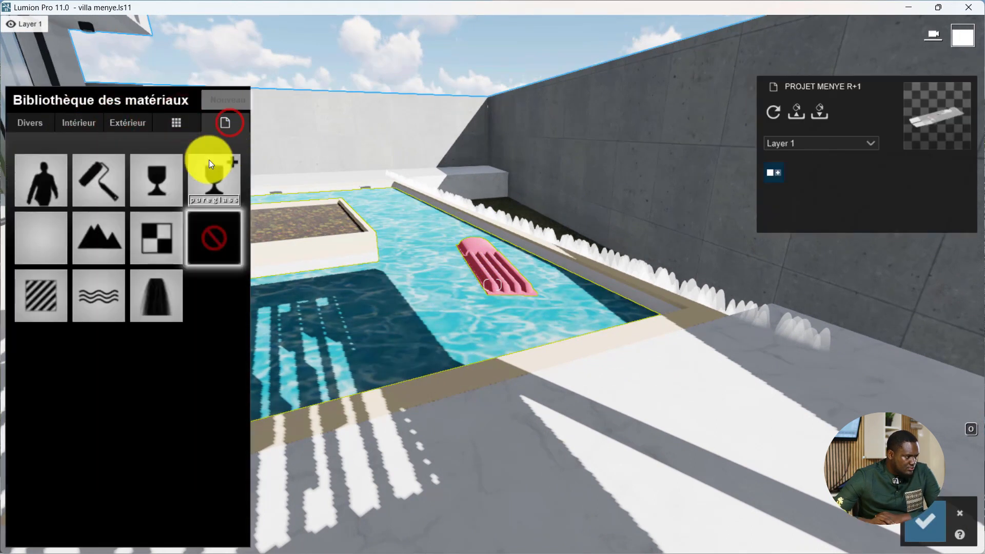
click(80, 121)
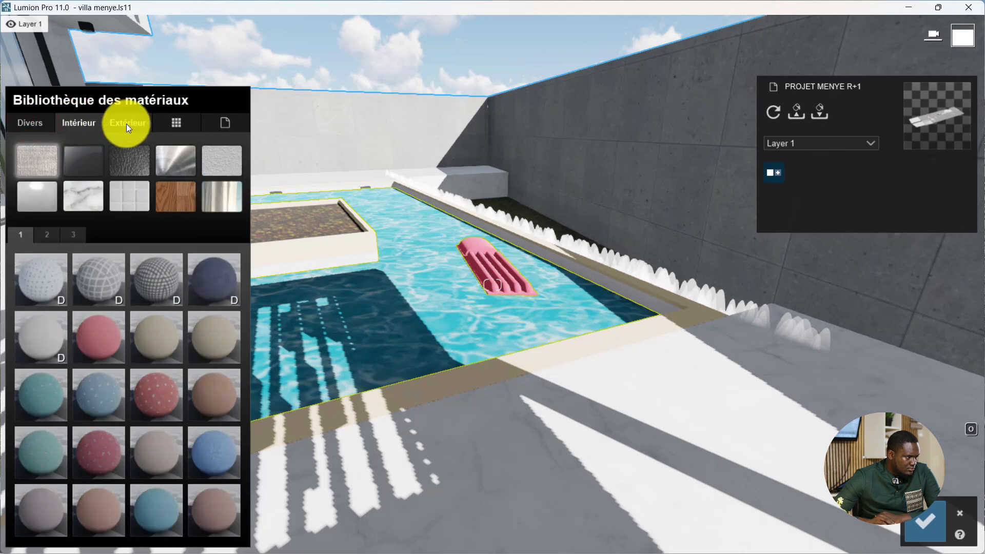
click(41, 122)
click(234, 159)
click(218, 279)
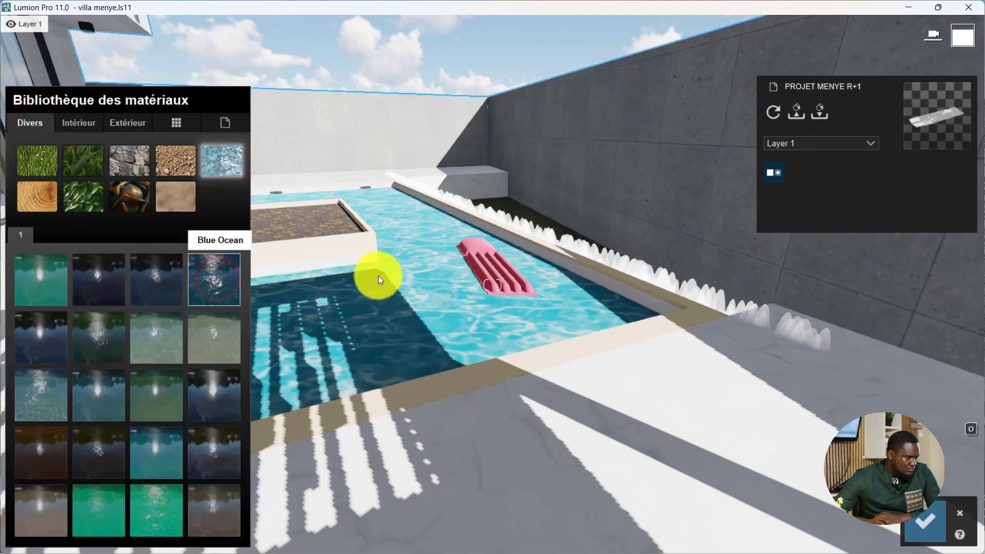
click(377, 310)
- Cover the pool coping with a dark blue tile from the interior tile materials and enlarge its pattern scale
click(527, 457)
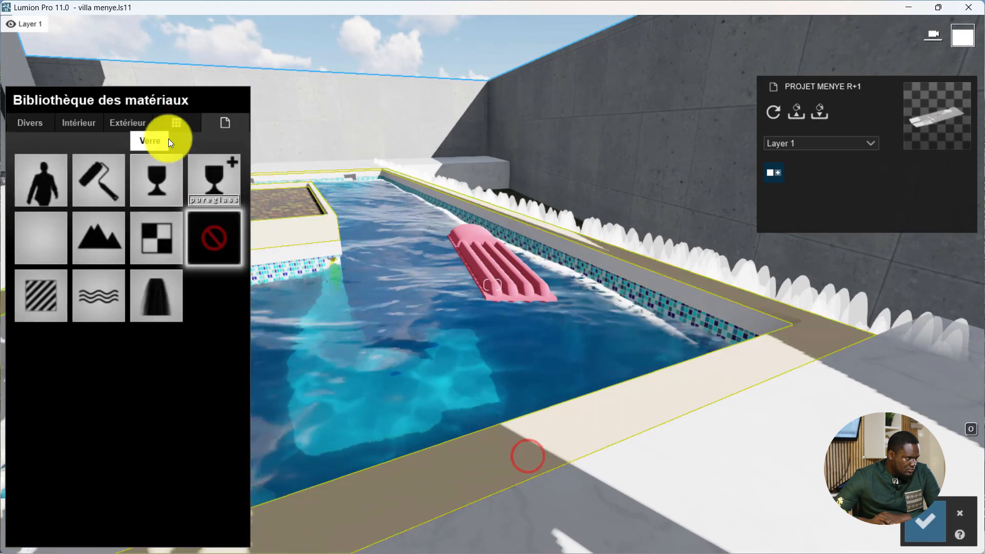
click(127, 122)
click(82, 124)
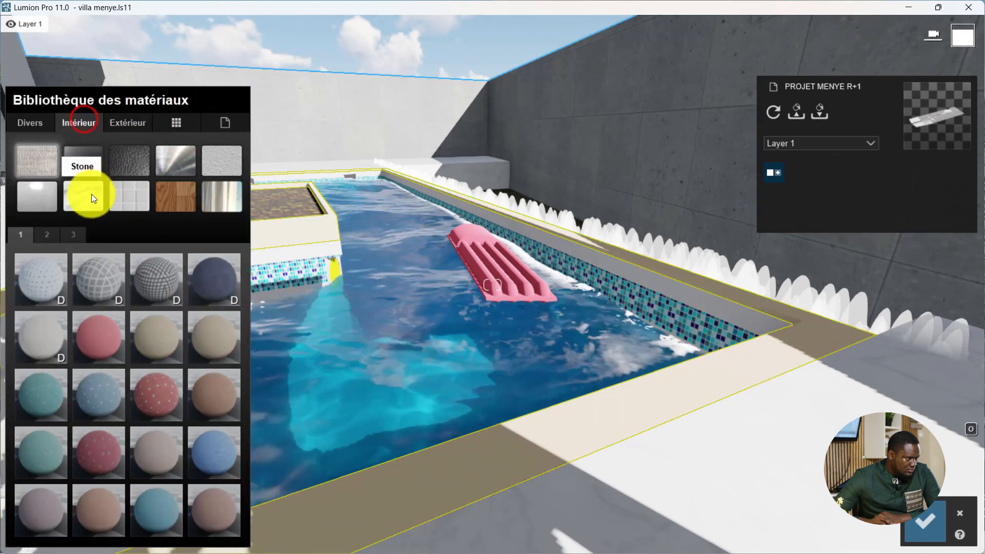
click(88, 195)
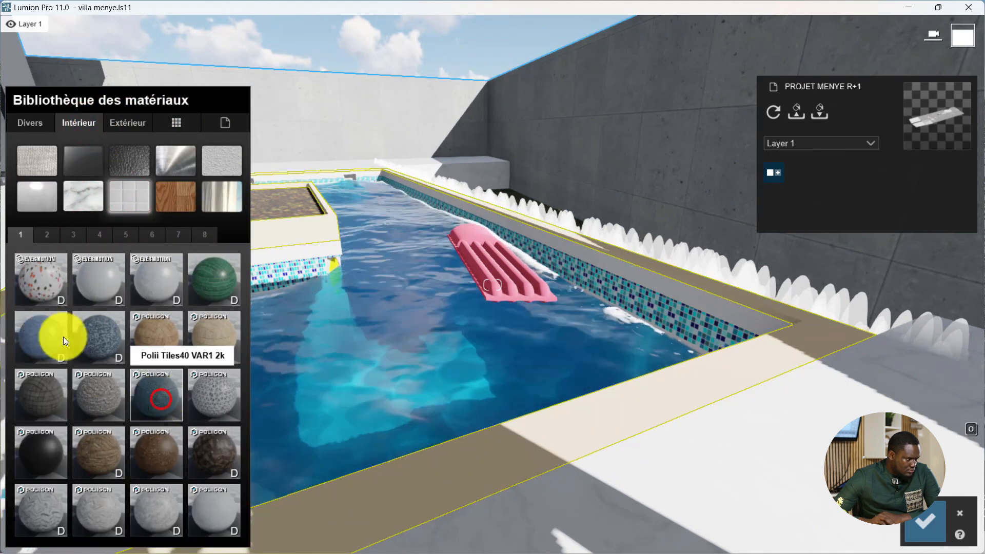
click(97, 333)
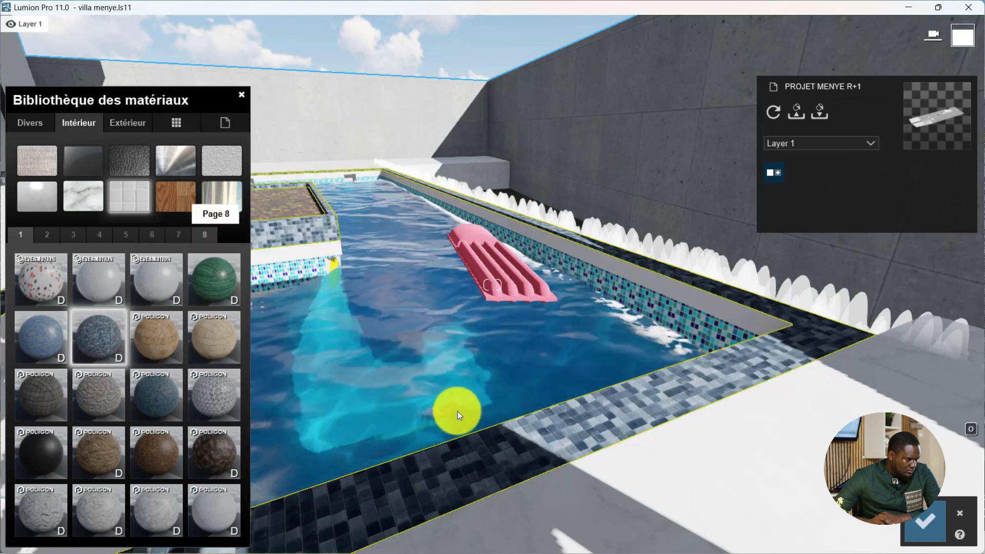
click(482, 443)
click(81, 367)
drag(64, 364, 47, 383)
- Try the Tiles Alt 025 005 d2 1024 mosaic and a blue brick-pattern tile on the pool coping
click(62, 202)
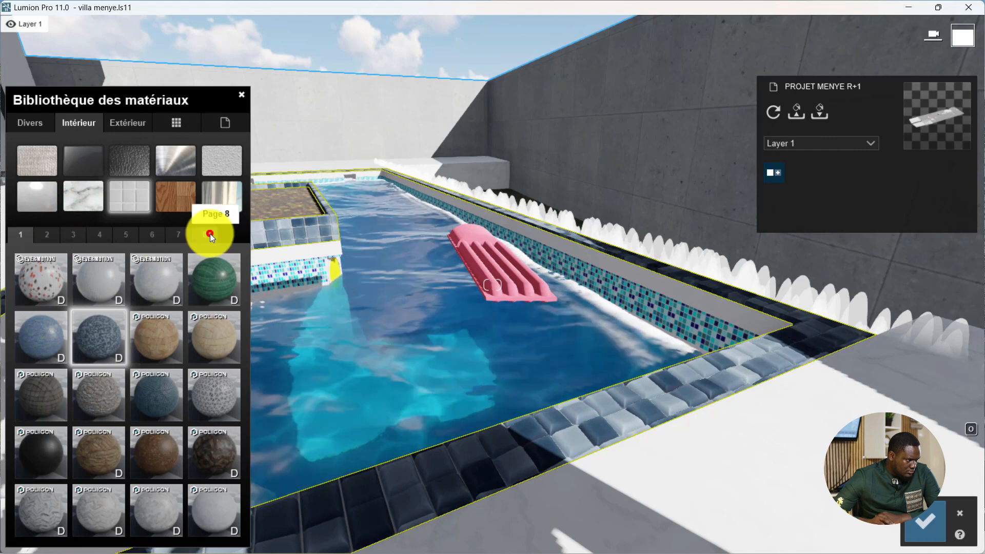
click(211, 234)
click(178, 234)
click(152, 234)
click(178, 234)
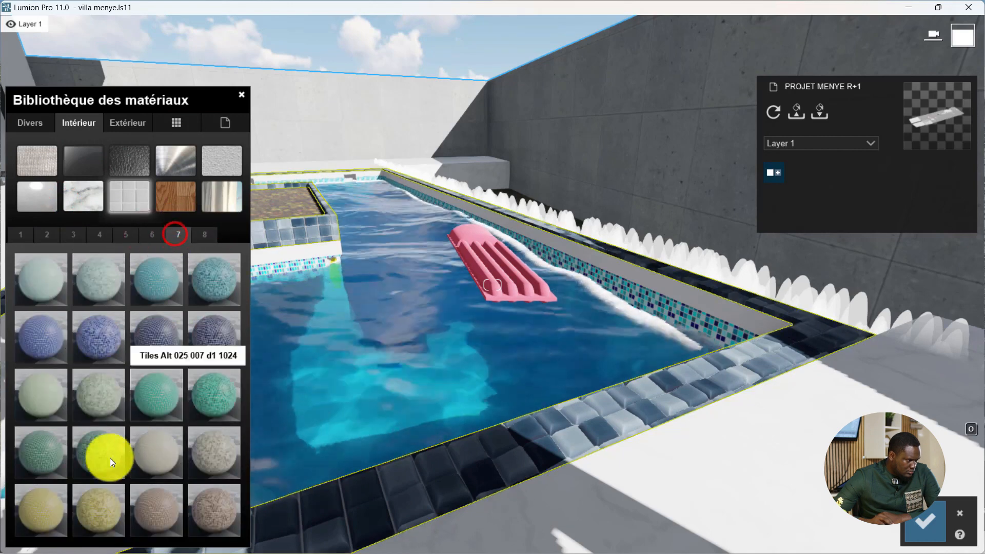
click(110, 457)
click(213, 331)
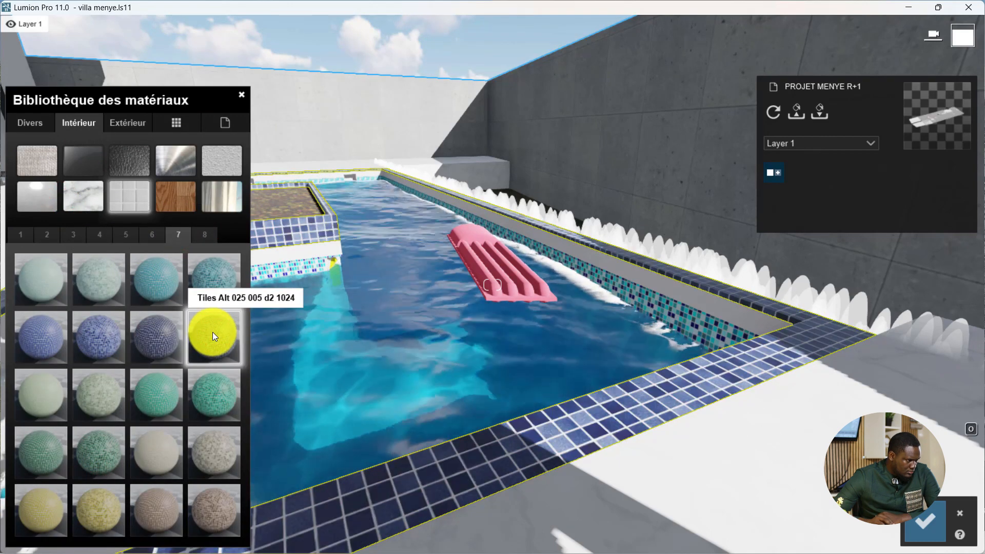
click(121, 233)
click(99, 234)
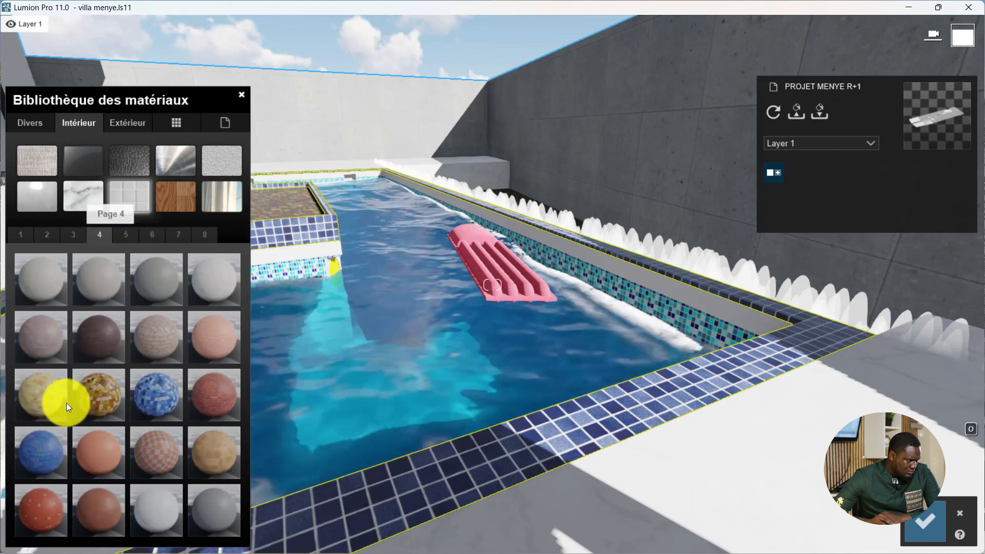
click(66, 402)
click(51, 239)
click(22, 237)
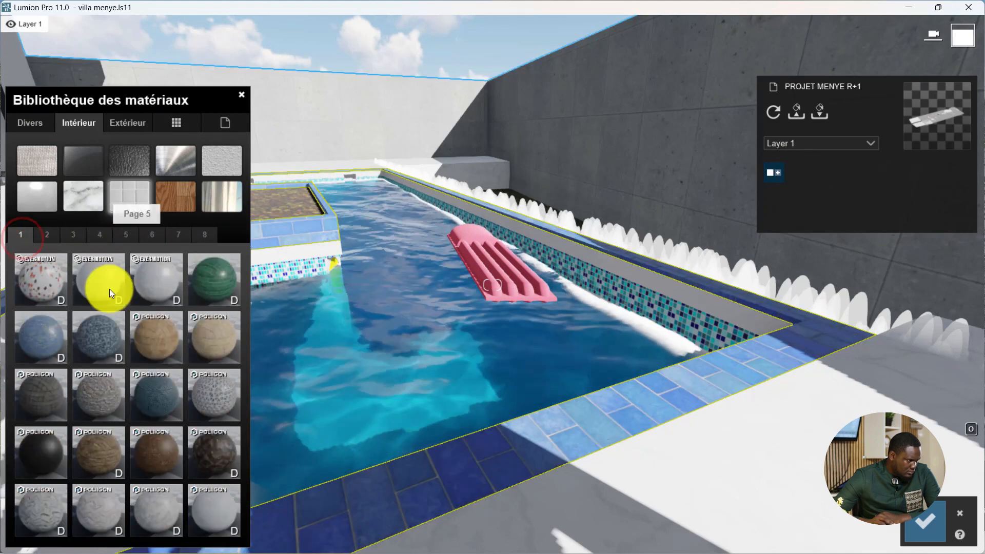
- Apply Tiles Alt 025 004 d2 1024 to the pool coping, with relief 2.0 and a larger pattern scale
click(158, 234)
click(178, 234)
click(172, 328)
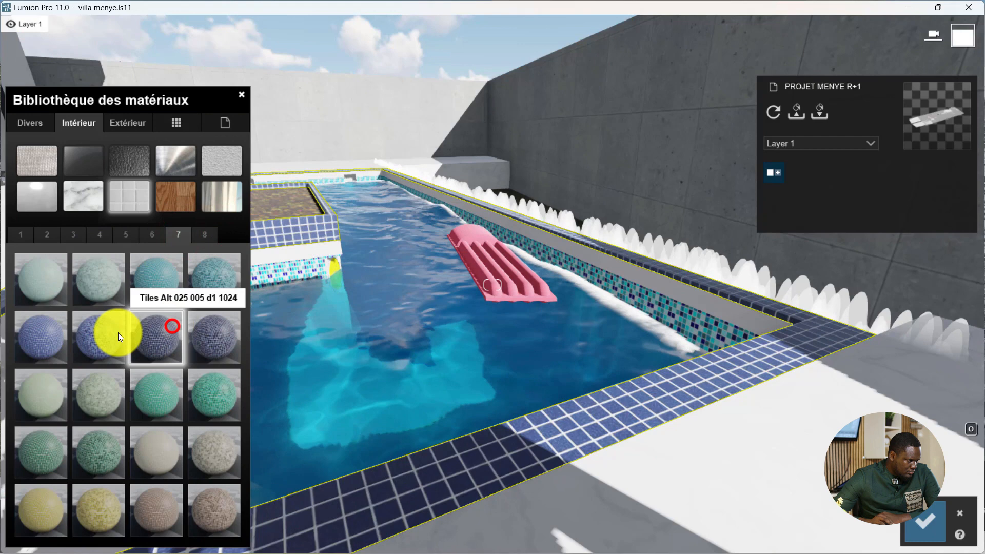
click(110, 337)
right_drag(375, 324, 453, 354)
click(559, 435)
drag(55, 361, 198, 370)
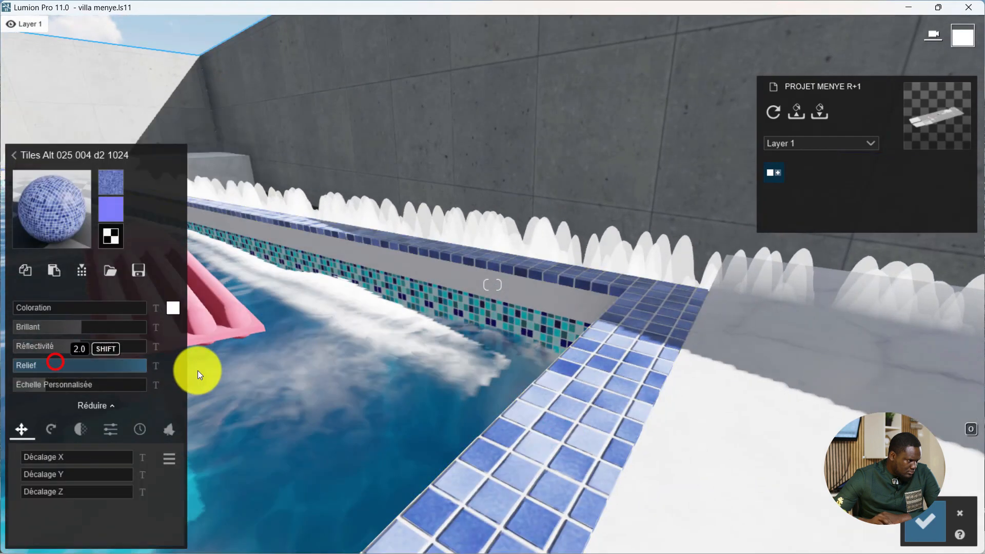
click(47, 382)
click(553, 438)
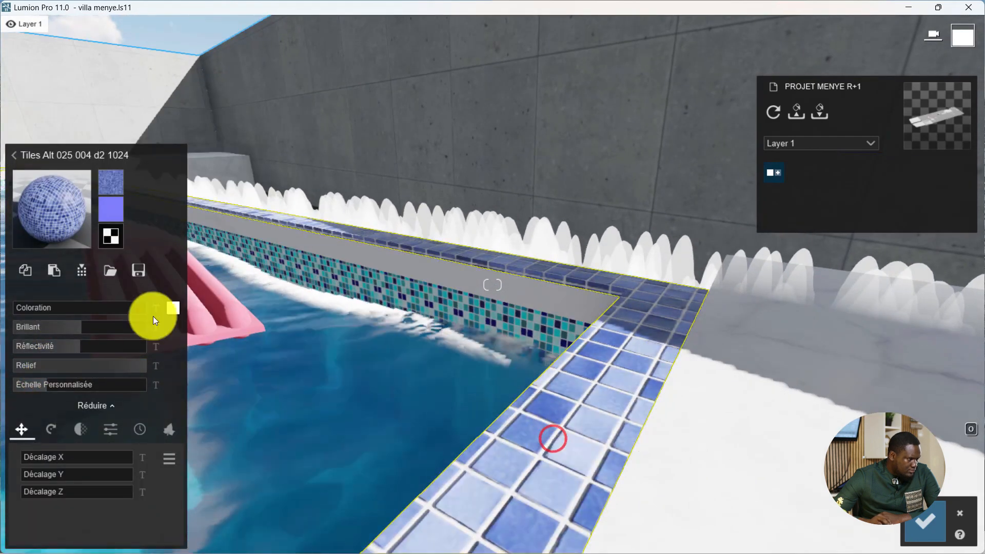
- Copy the coping's tile material and paste it onto the grey band beneath the coping and the pool water surface
click(26, 271)
click(45, 297)
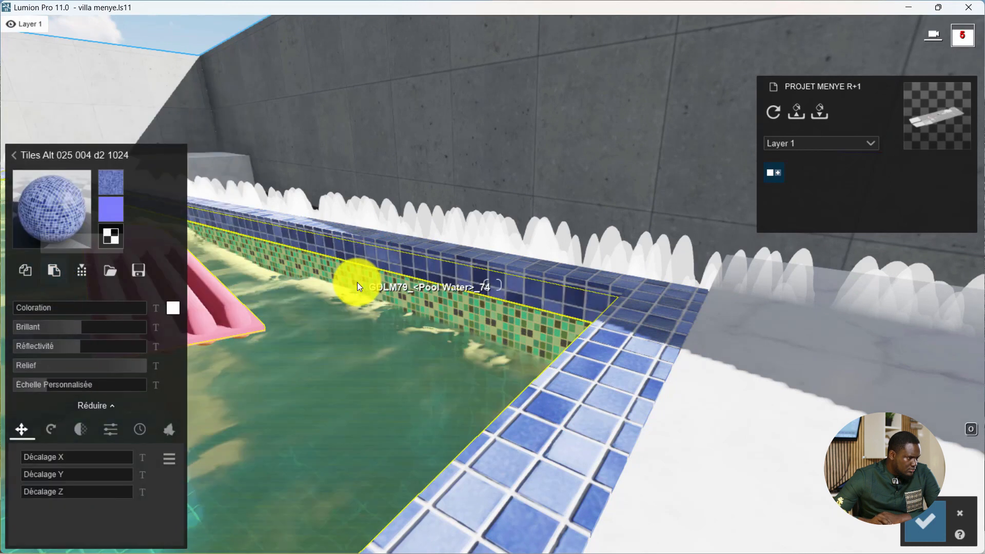
click(357, 282)
click(51, 329)
- Reapply the Blue Ocean water material to the tiled pool water surface
right_drag(362, 279, 375, 277)
click(545, 354)
click(76, 219)
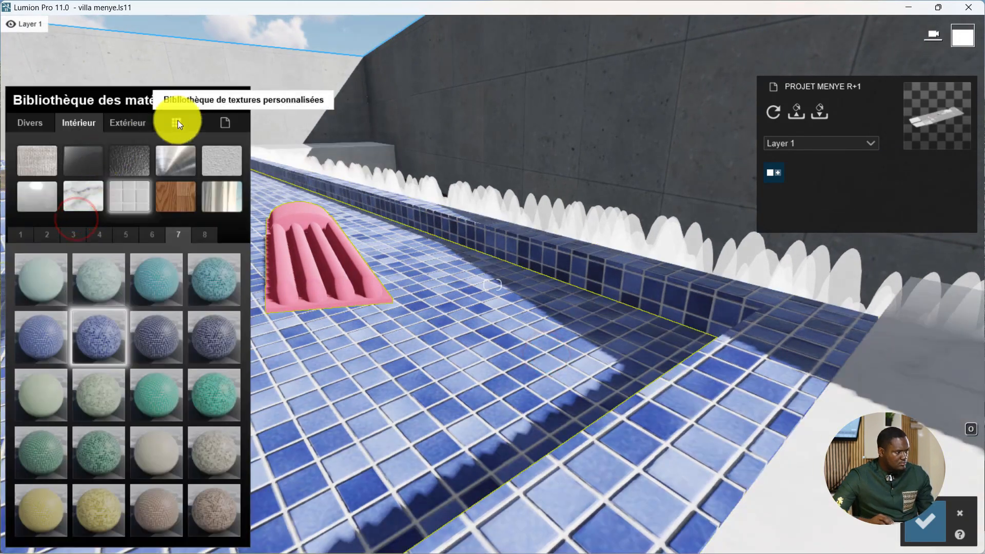
click(48, 121)
click(221, 160)
click(214, 279)
- Replace the turquoise mosaic band on the pool walls with the copied Tiles Alt 025 004 d2 1024 material
right_drag(464, 238, 528, 323)
key(e)
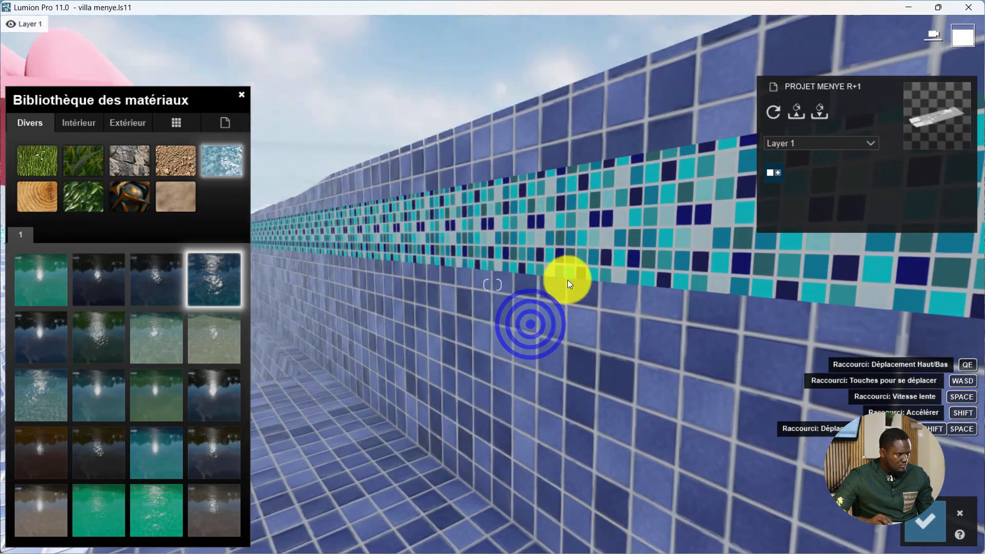
click(576, 273)
click(52, 294)
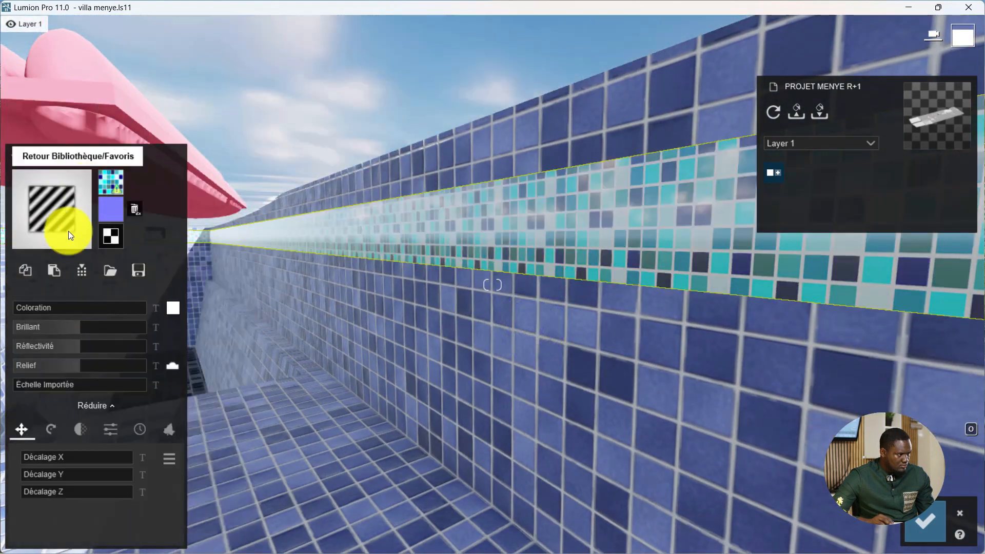
right_drag(448, 287, 407, 293)
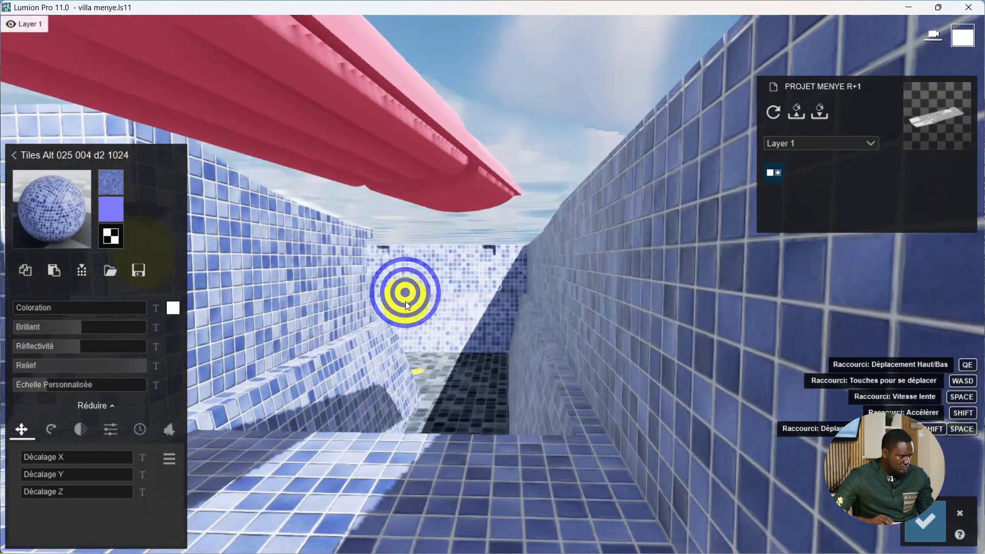
- Copy the HQ Tiles 003 2048 material from the deep pool floor and paste it onto the pool walls and coping
key(w)
right_drag(426, 358, 432, 402)
click(432, 401)
click(24, 251)
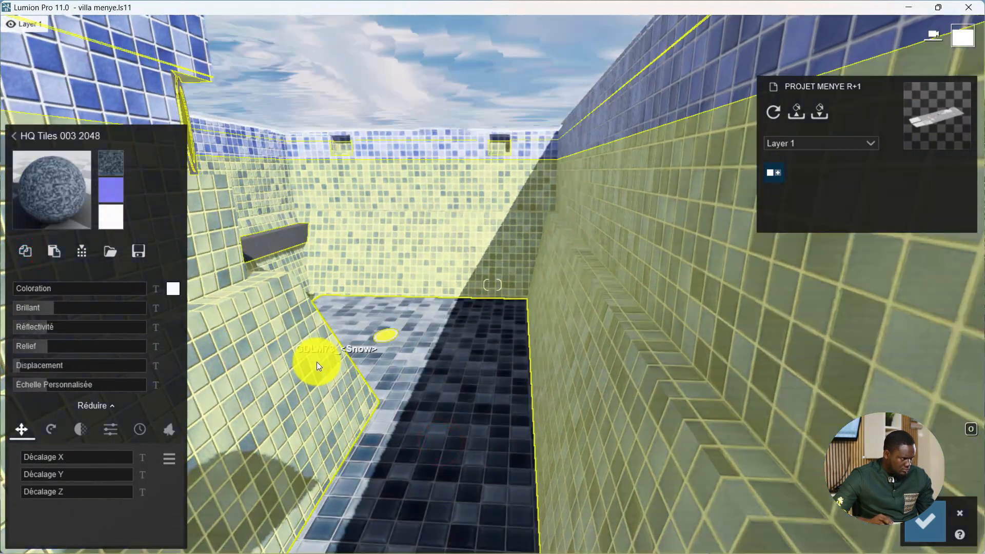
click(312, 361)
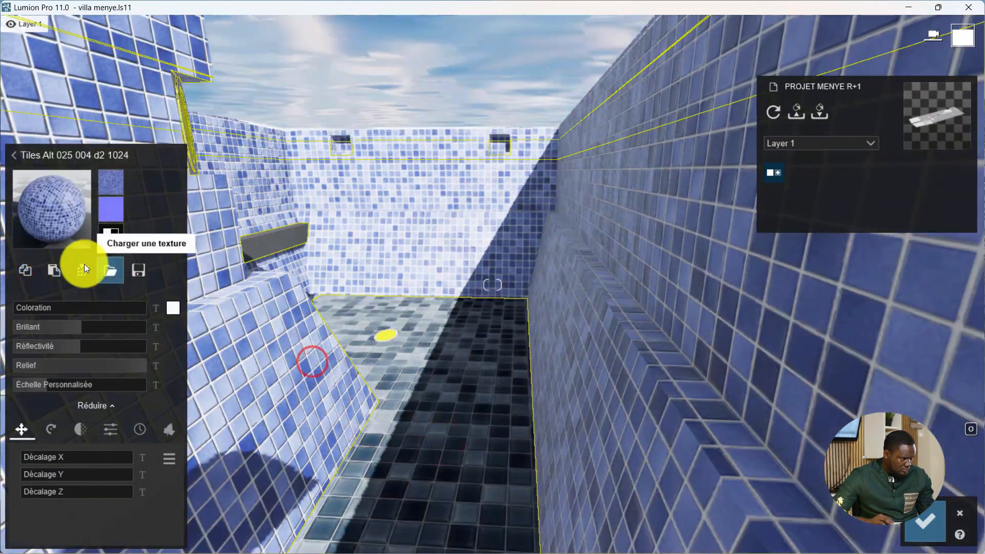
click(159, 90)
click(53, 270)
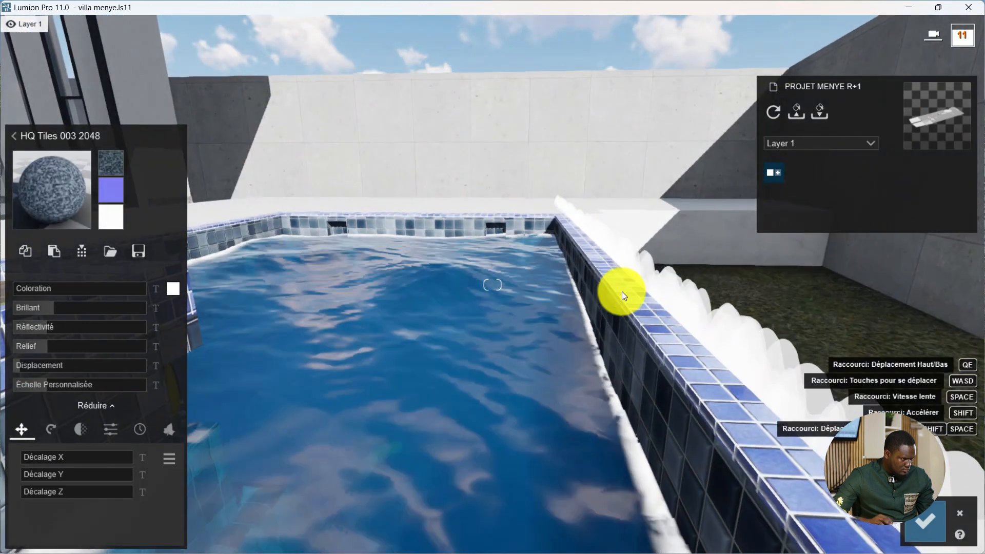
click(623, 293)
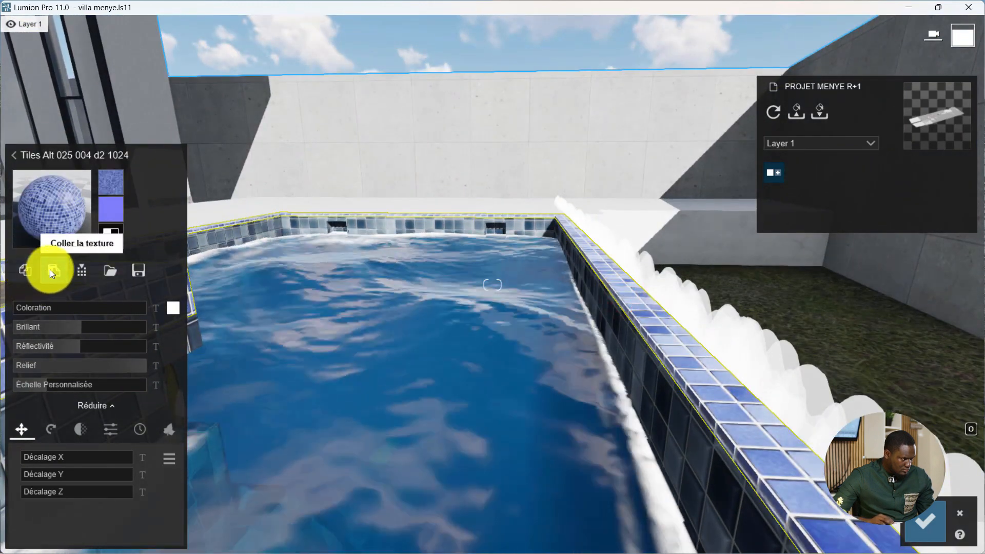
click(51, 269)
- Select the planter bed surface inside the outdoor pool and try soil ground materials on it, including Ground 002 2048
right_drag(492, 282, 415, 330)
click(414, 329)
click(77, 122)
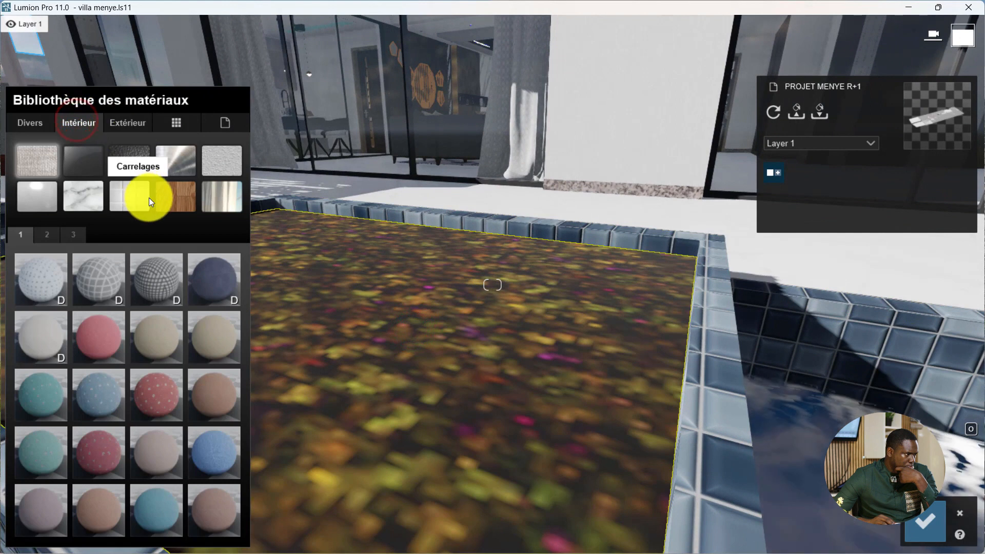
click(136, 121)
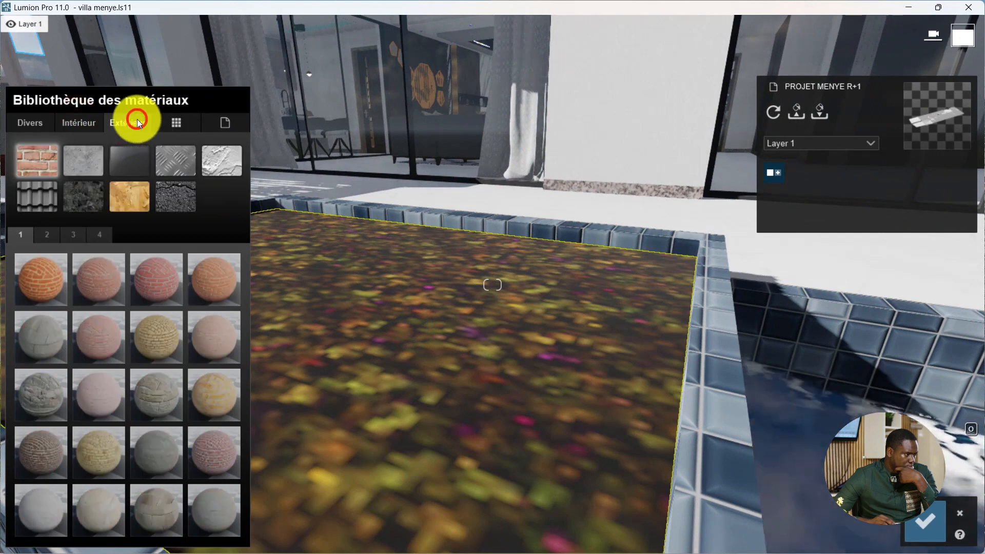
click(176, 122)
click(42, 121)
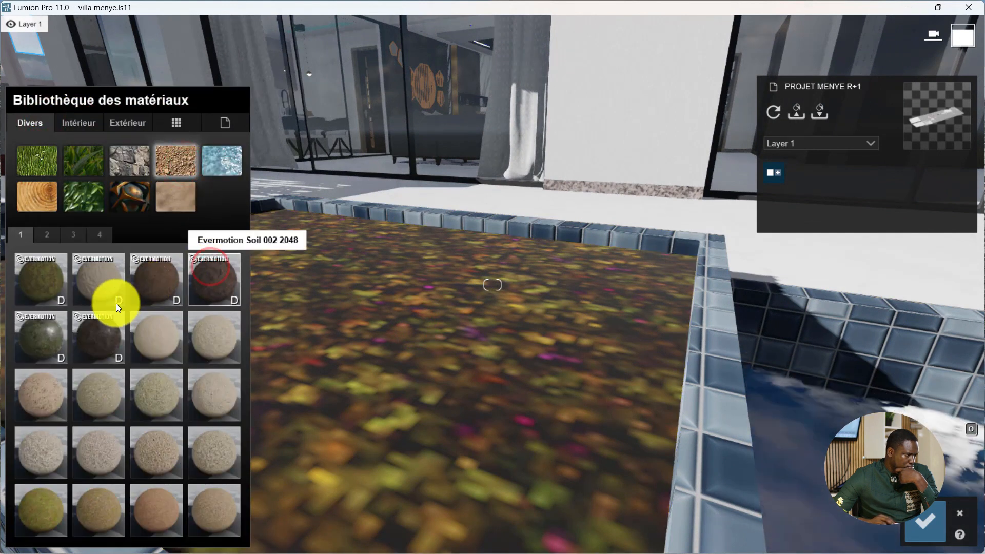
right_drag(531, 322, 500, 336)
click(171, 285)
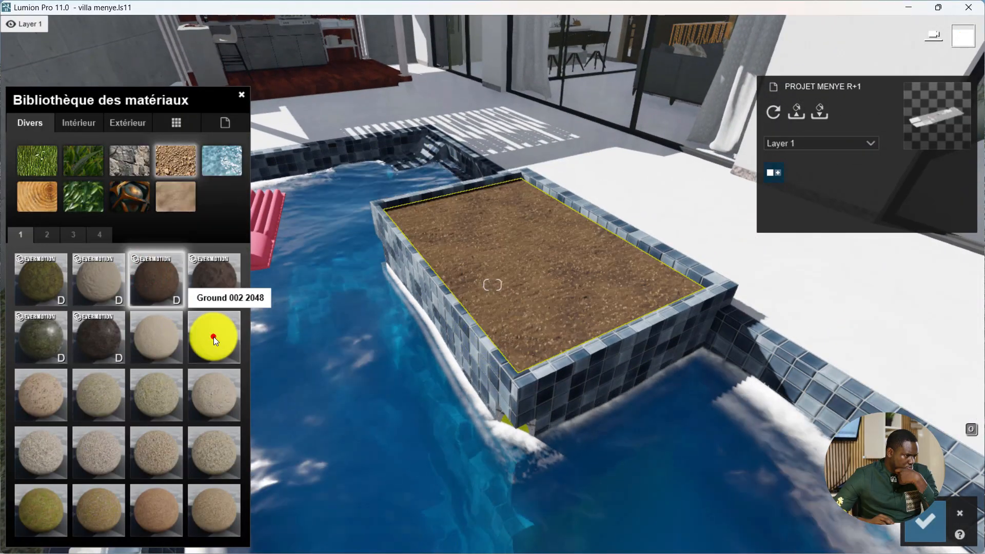
click(213, 336)
click(49, 280)
click(40, 235)
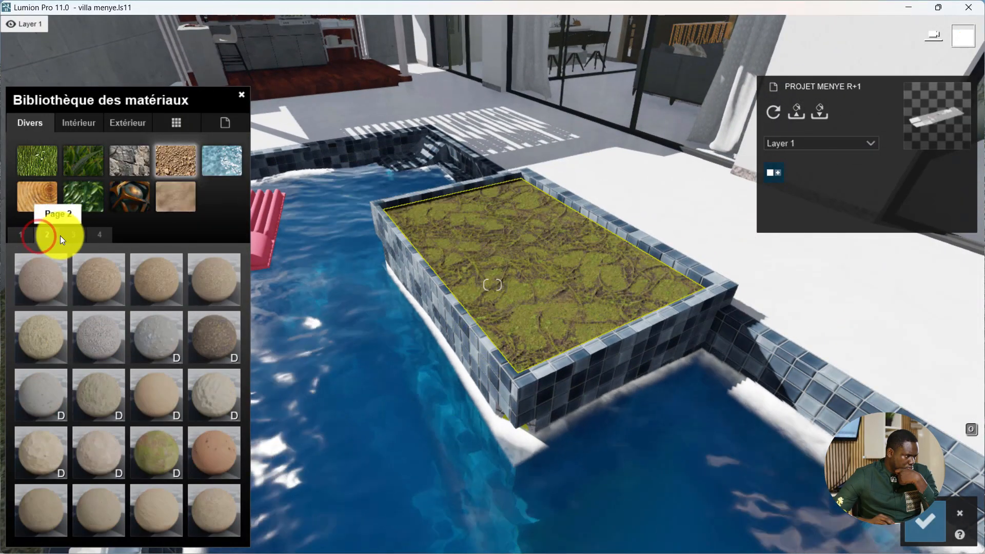
click(66, 235)
- Cover the pool planter bed with a dense green foliage material, raise its relief, and save the material changes
right_drag(347, 283, 383, 315)
key(w)
click(382, 315)
drag(79, 366, 303, 333)
key(s)
key(s)
click(933, 527)
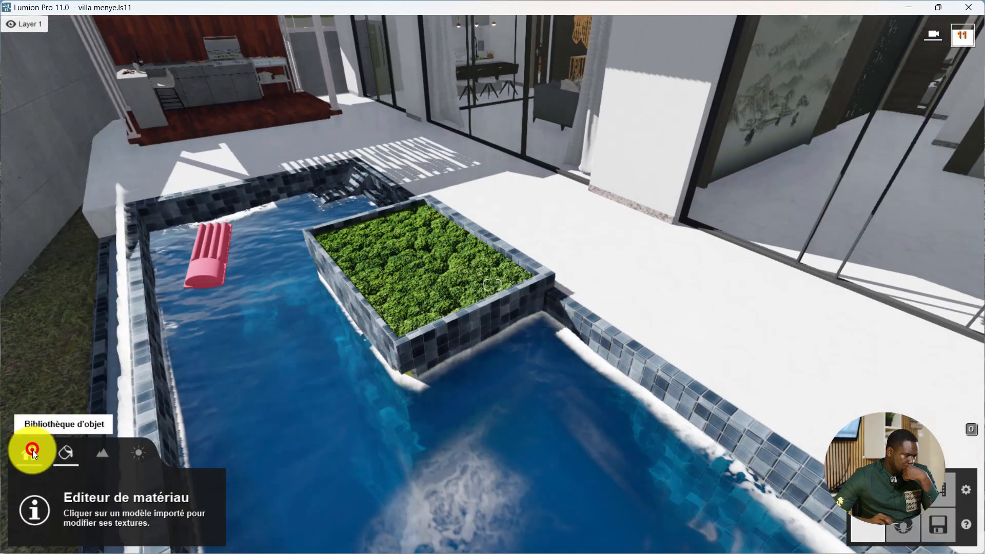
- Place an Alexandra Palm Group v1 from the nature library in the pool planter and resize it to fit
click(32, 450)
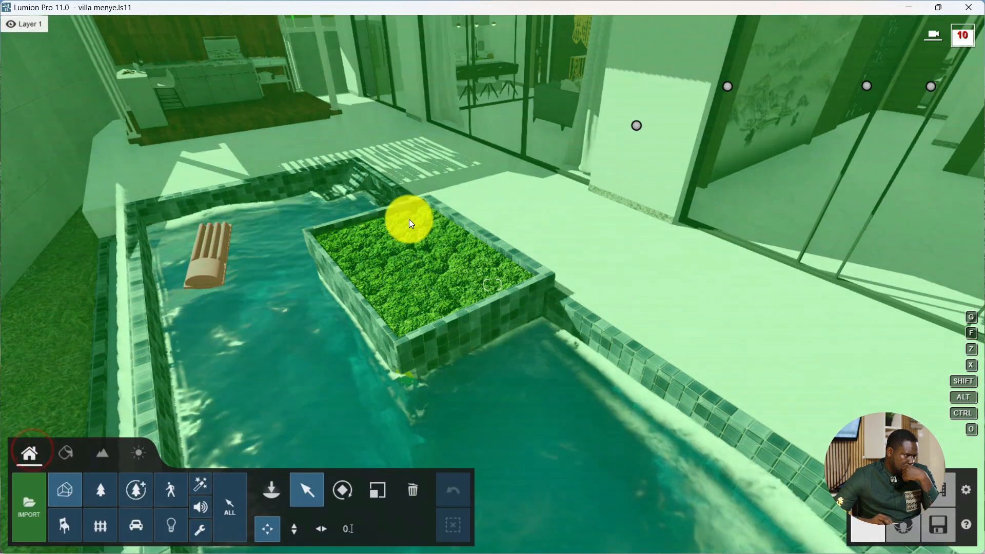
click(100, 490)
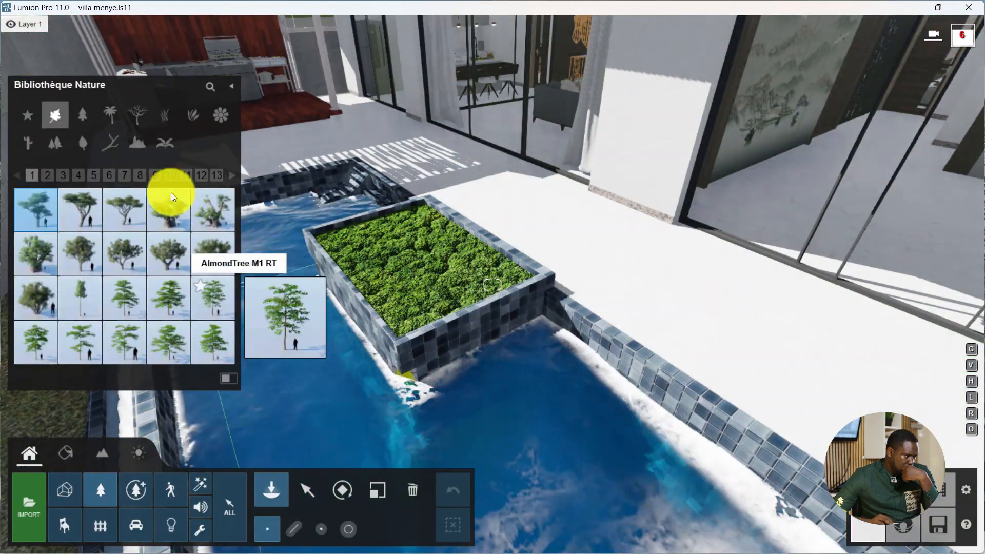
click(192, 114)
click(173, 224)
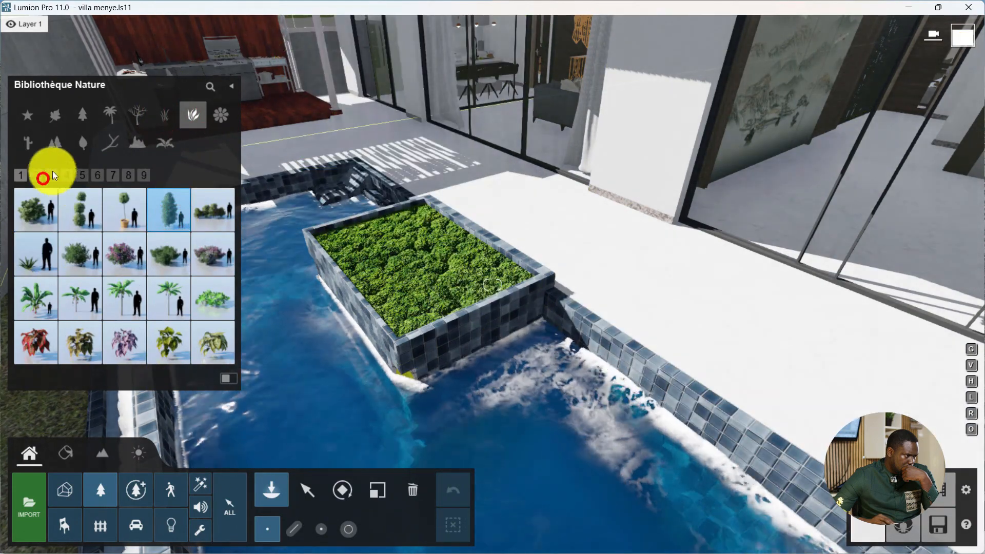
click(111, 114)
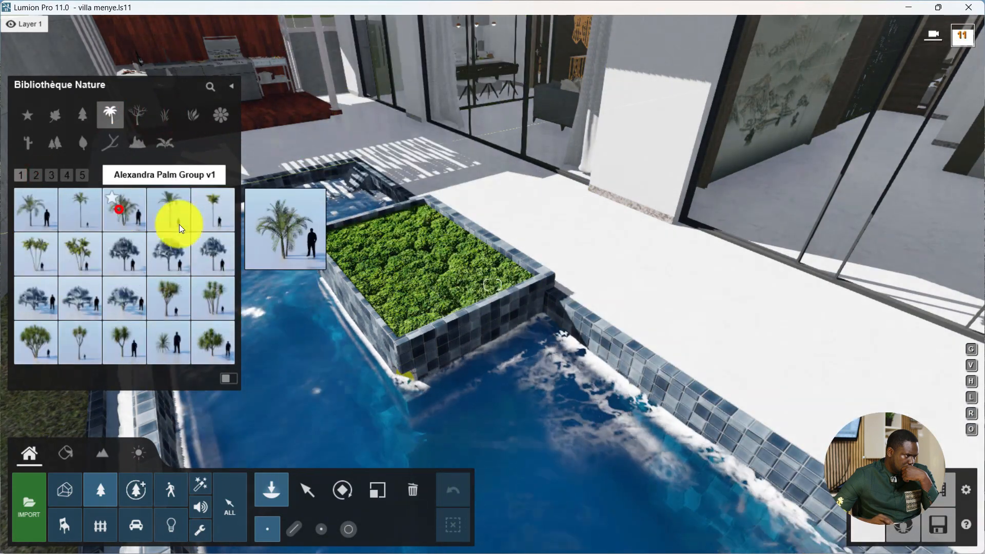
click(417, 254)
click(378, 489)
drag(419, 253, 411, 272)
right_drag(429, 272, 442, 219)
scroll(442, 218, down, 2)
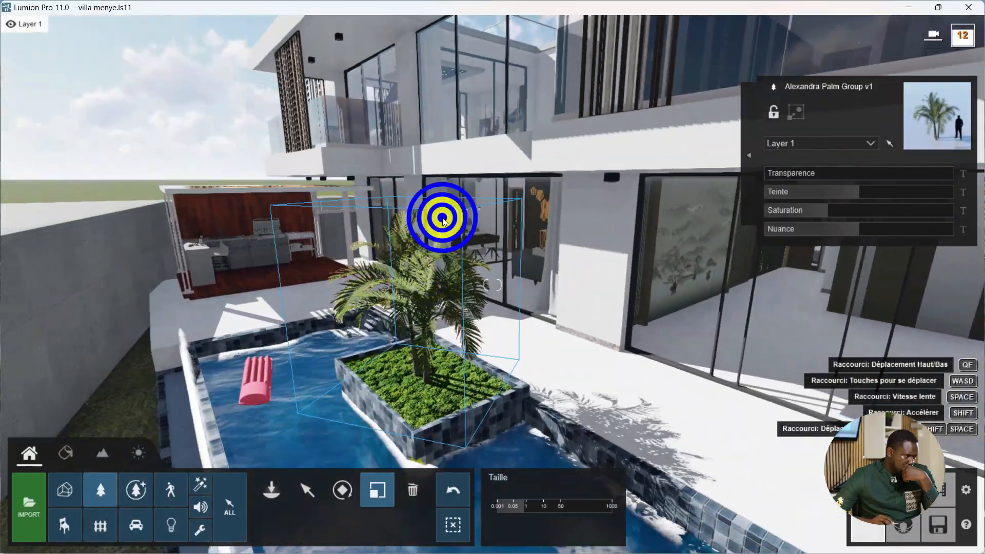
- Replace the palm in the pool planter with a EuropeanOlive M2 tree scaled down to fit the bed
click(412, 490)
click(379, 411)
click(97, 486)
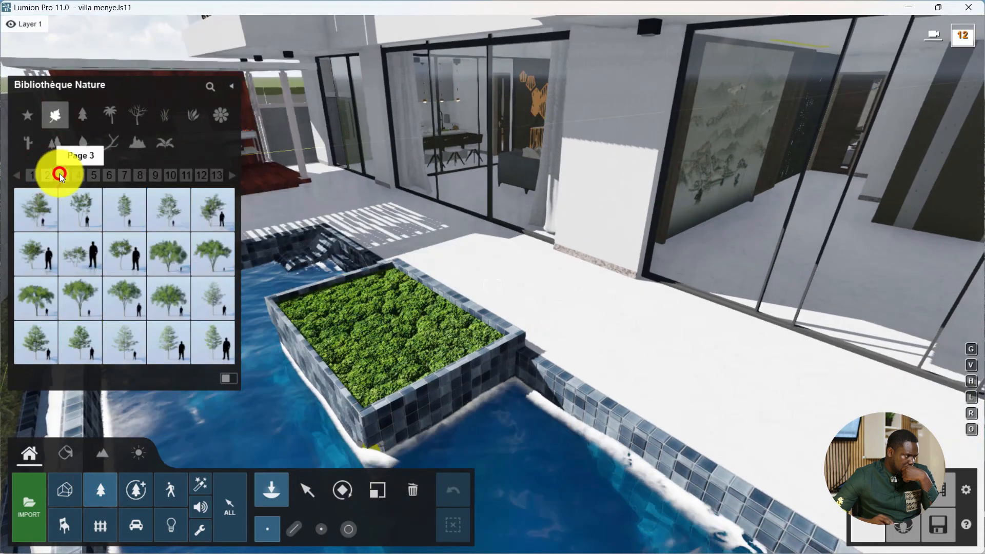
click(79, 174)
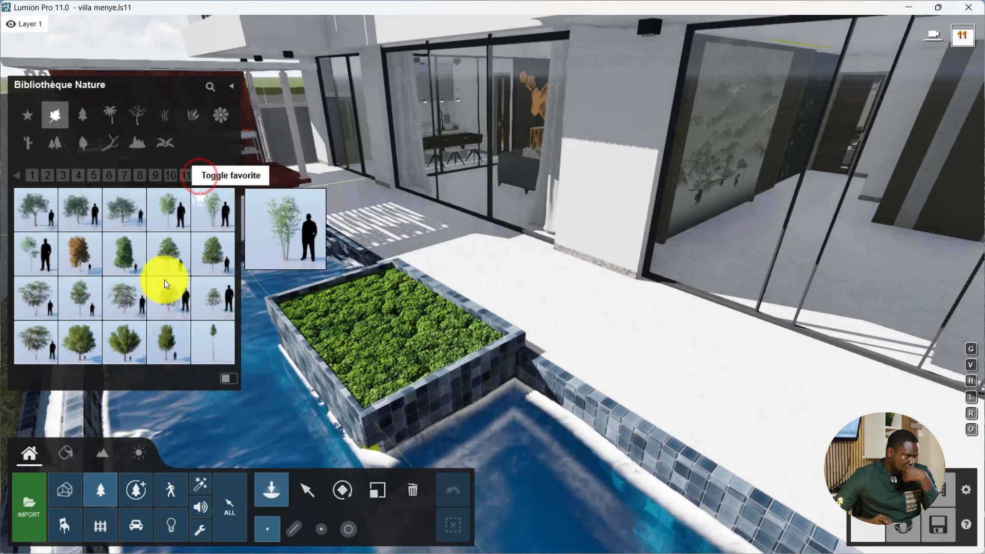
click(383, 334)
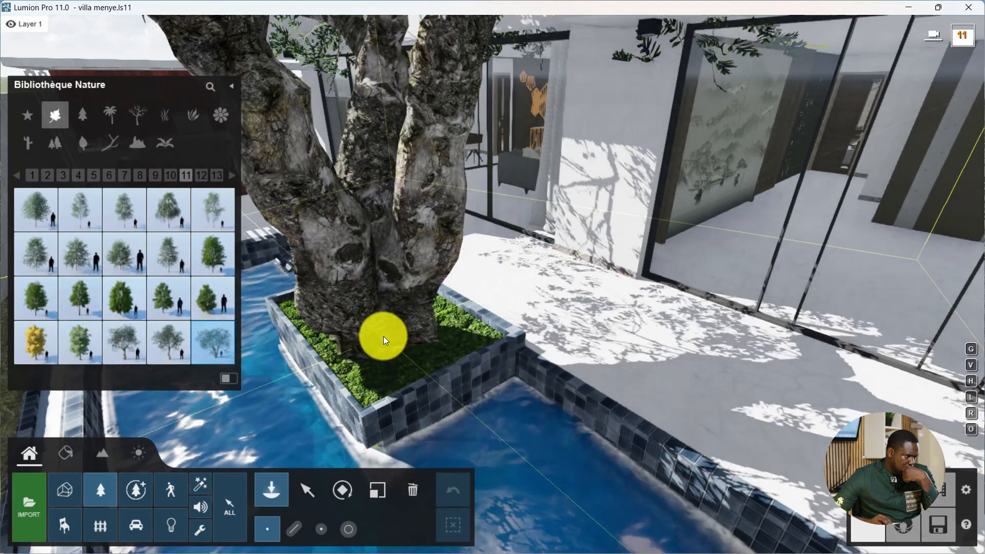
click(377, 489)
click(383, 334)
drag(392, 365, 389, 389)
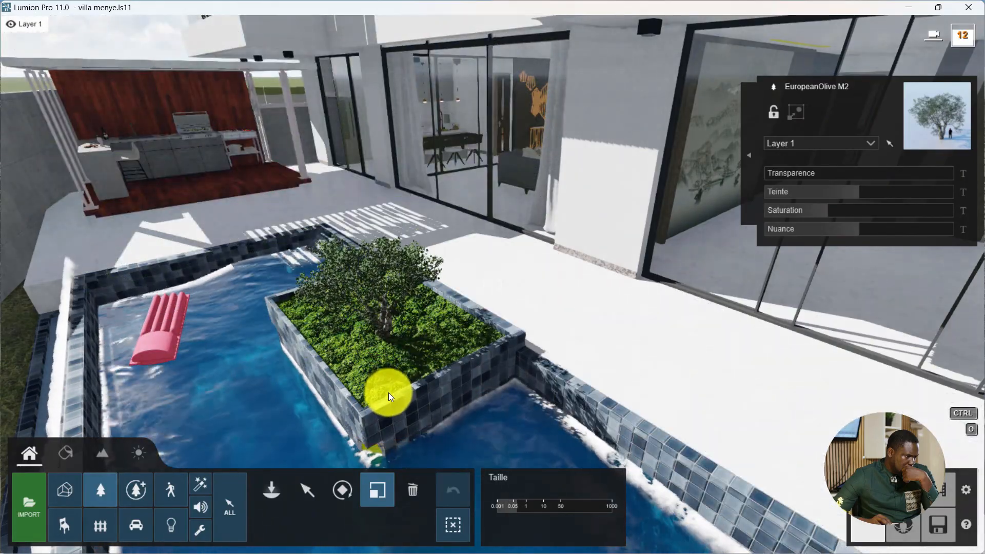
drag(388, 390, 437, 247)
key(q)
right_drag(415, 293, 411, 297)
- Replace the olive tree in the pool planter with a Bougainvillea Red 03 shrub scaled down to fit the bed
click(411, 486)
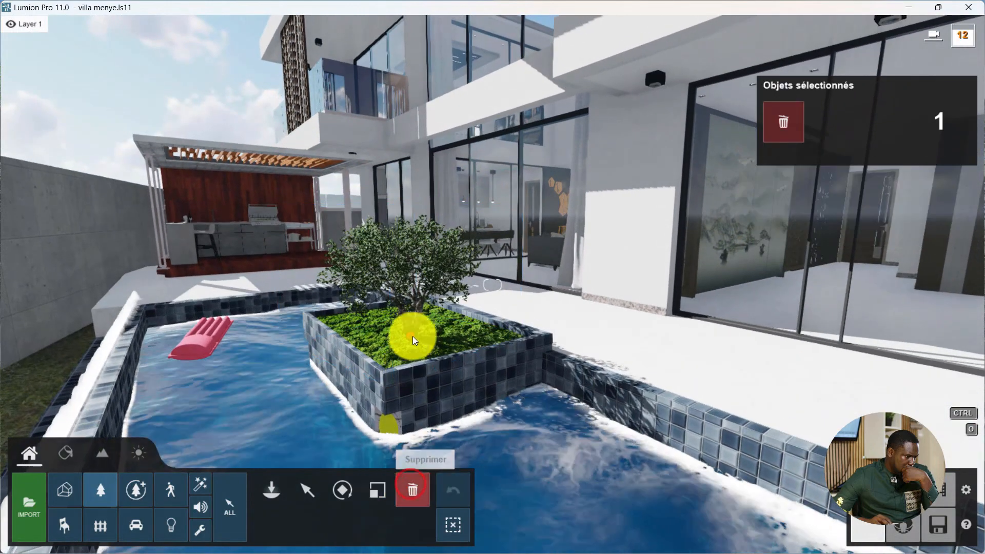
click(99, 488)
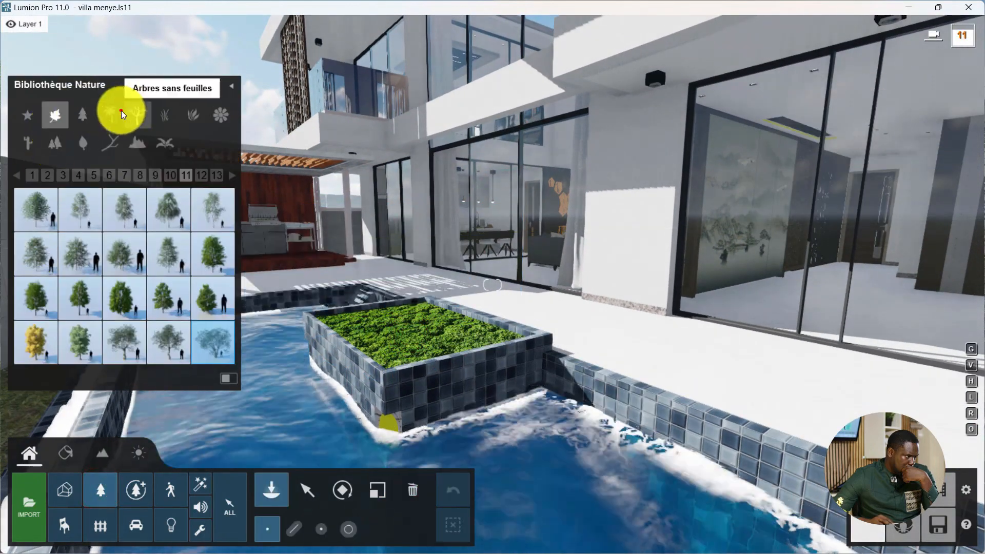
click(85, 112)
click(50, 174)
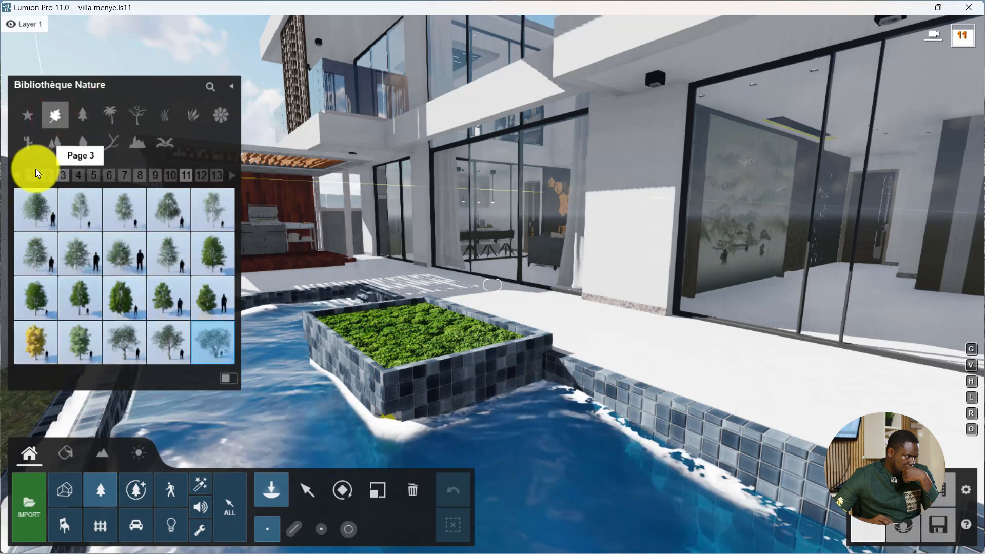
click(94, 174)
click(107, 175)
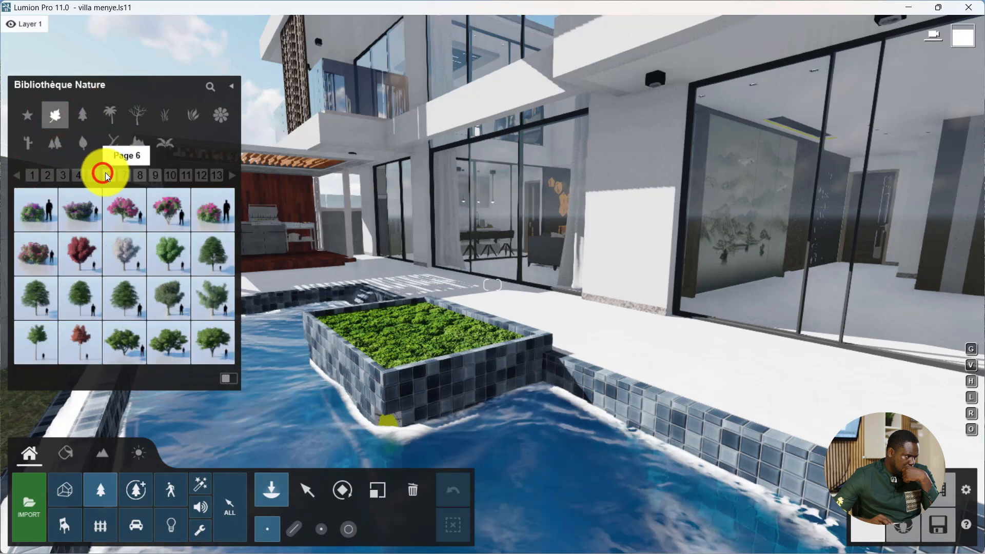
click(173, 214)
click(213, 209)
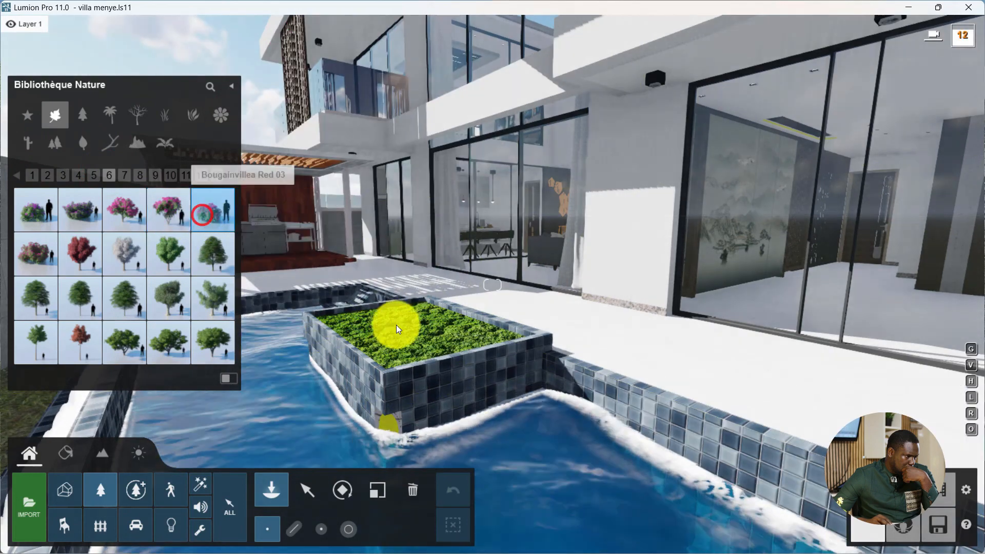
click(416, 337)
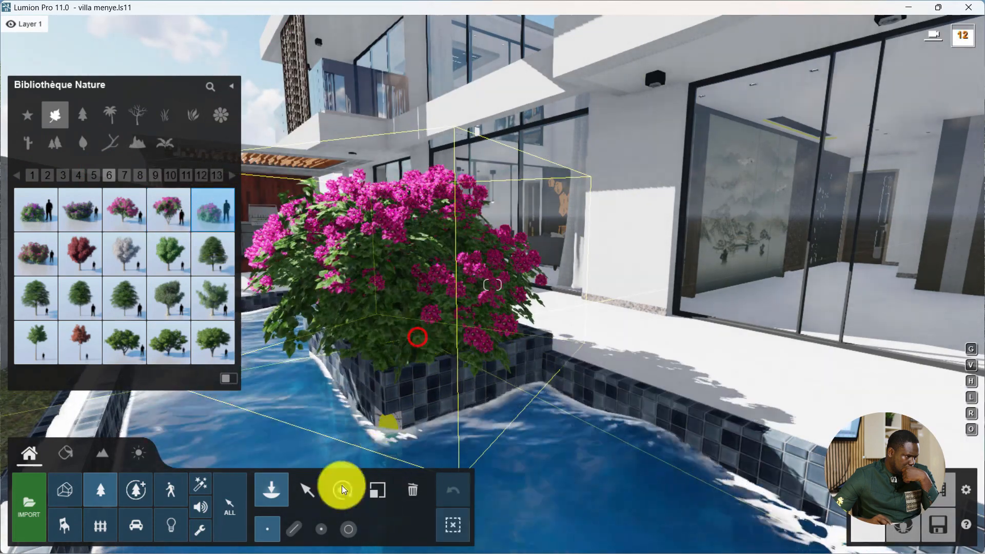
click(377, 489)
drag(413, 337, 410, 374)
- Apply the magenta Plastic Glossy 007 interior material to the float in the outdoor pool and save it
right_drag(532, 301, 377, 227)
key(s)
key(w)
right_drag(364, 259, 215, 287)
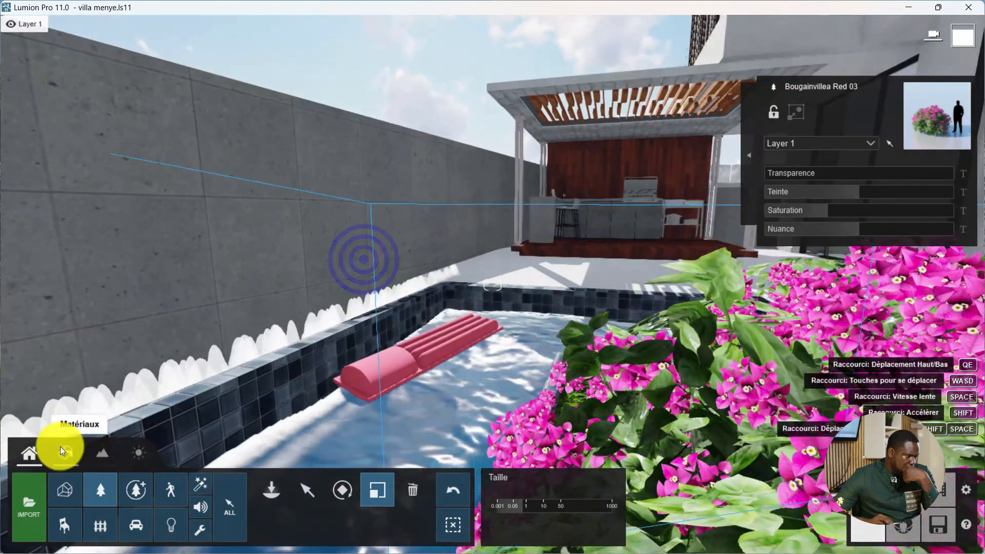
click(62, 447)
click(109, 124)
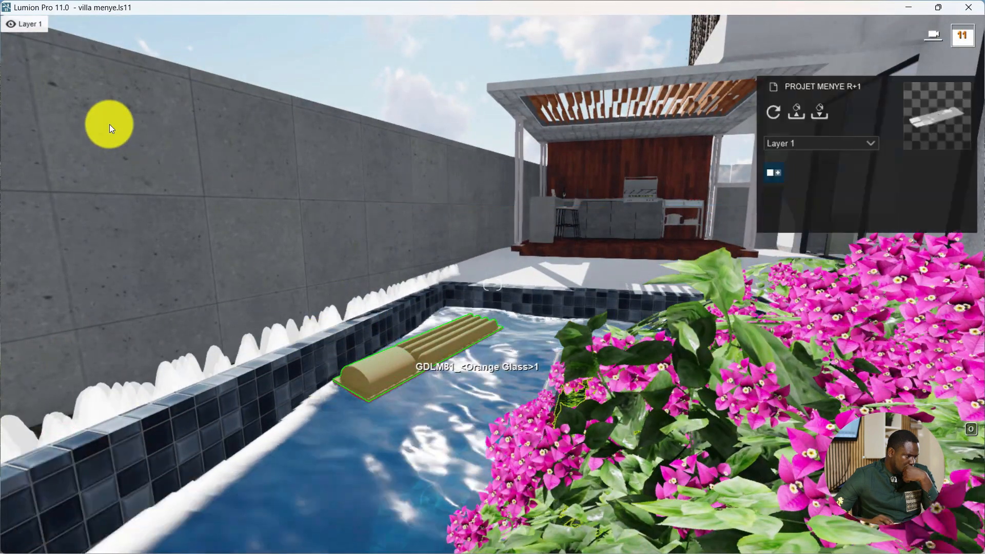
click(29, 122)
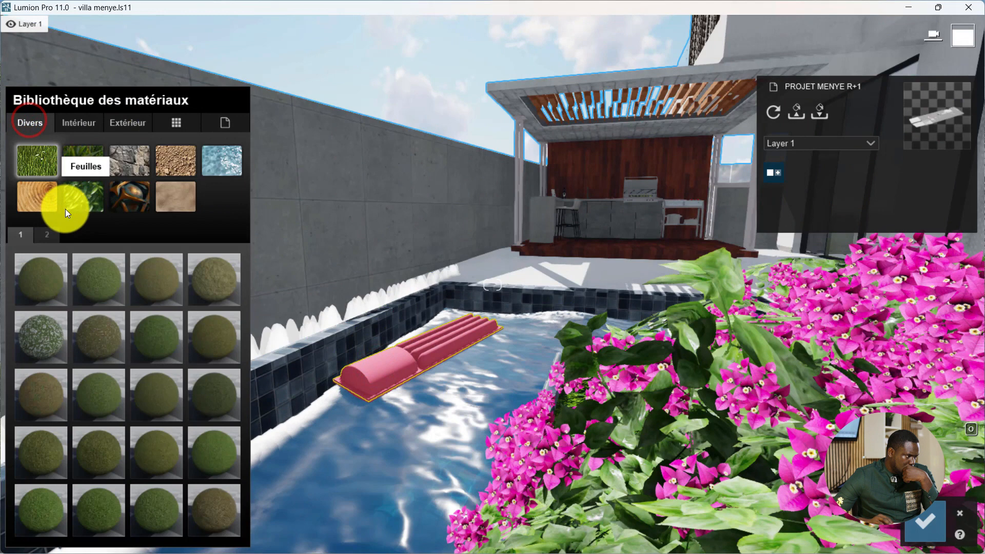
click(85, 116)
click(74, 235)
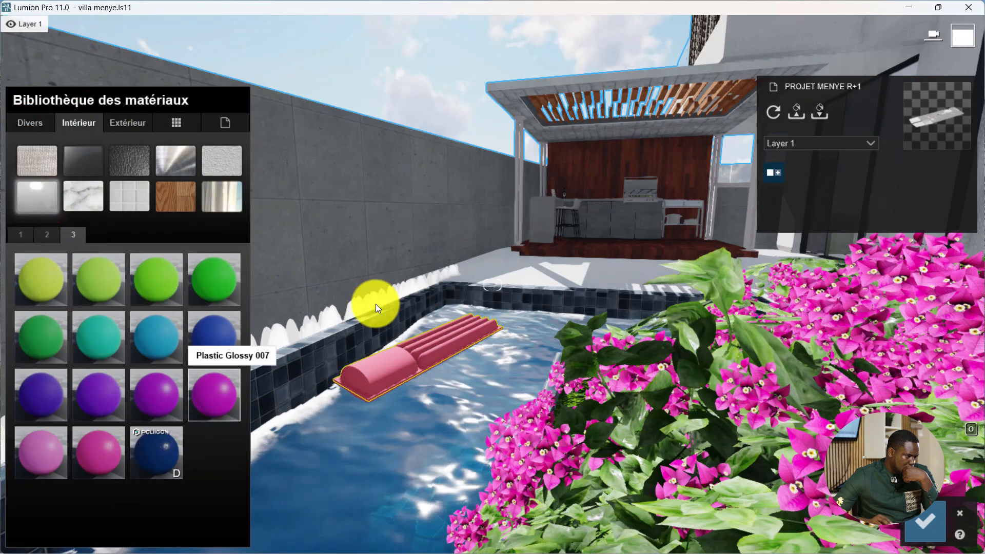
key(s)
right_drag(375, 304, 507, 394)
key(w)
key(w)
key(s)
click(507, 394)
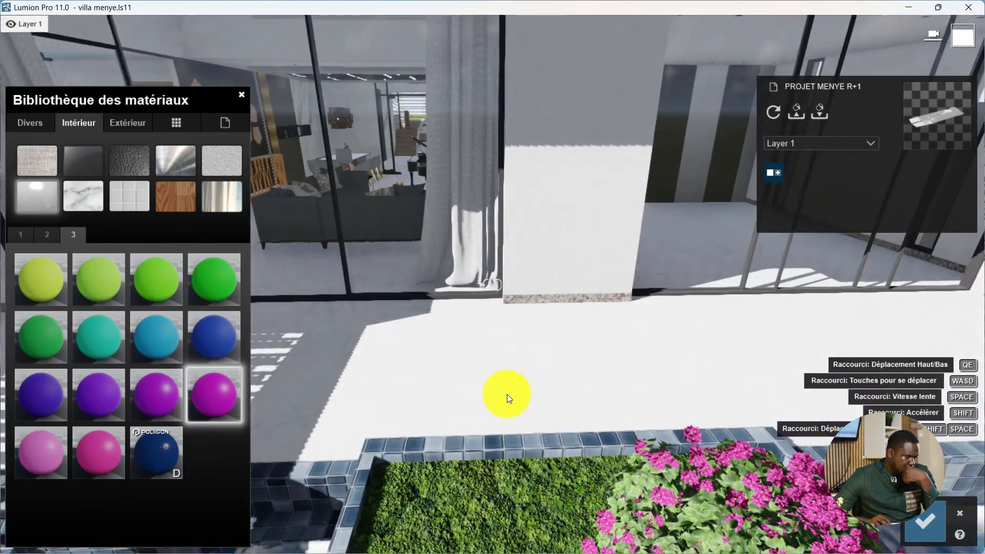
click(52, 229)
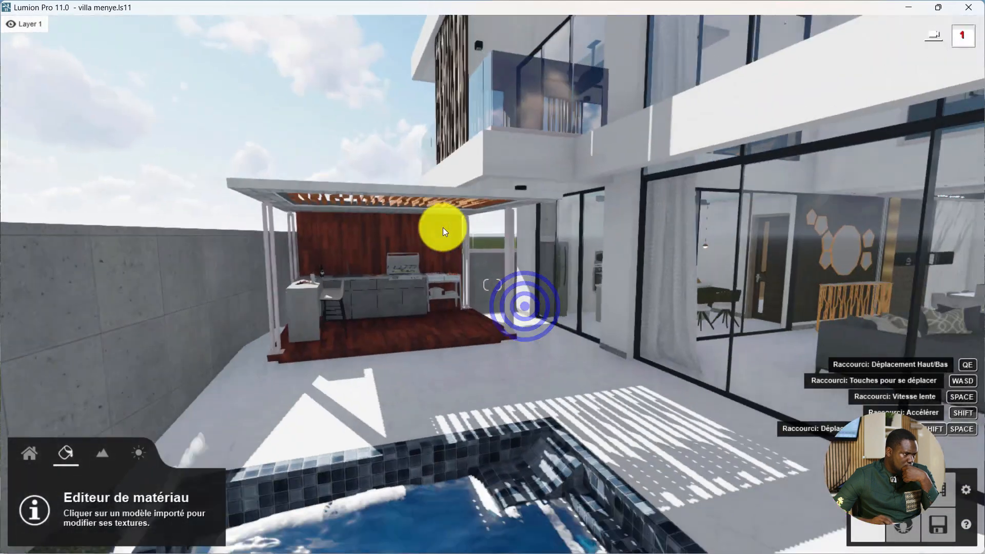
- Apply a blue water material to the narrow overflow channel beside the outdoor pool and save the change
right_drag(442, 226, 454, 263)
key(s)
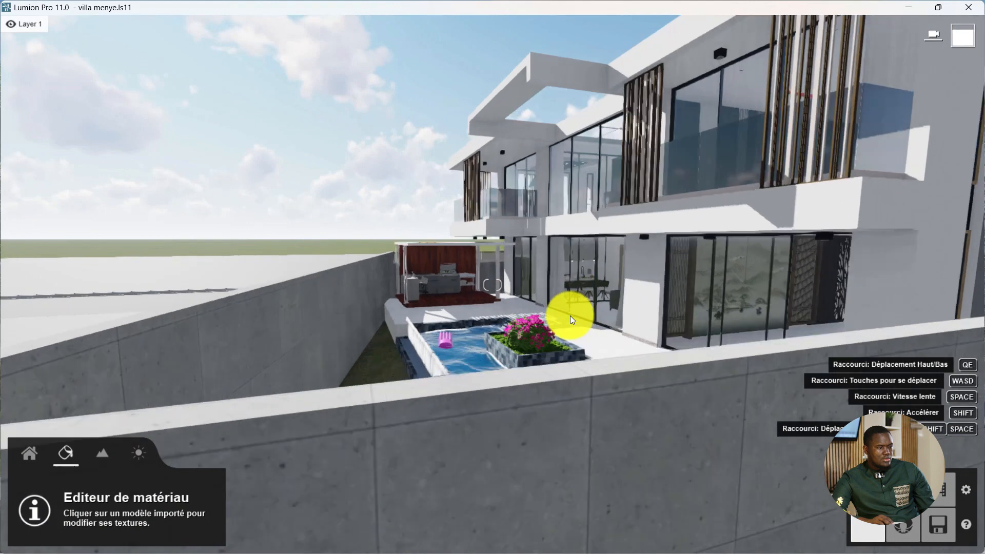
key(w)
right_drag(570, 315, 533, 340)
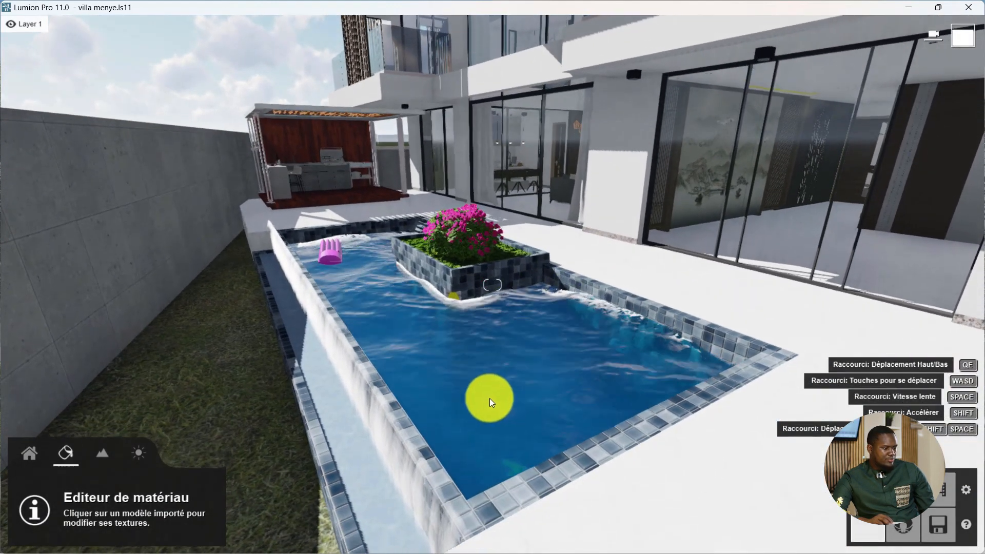
click(479, 418)
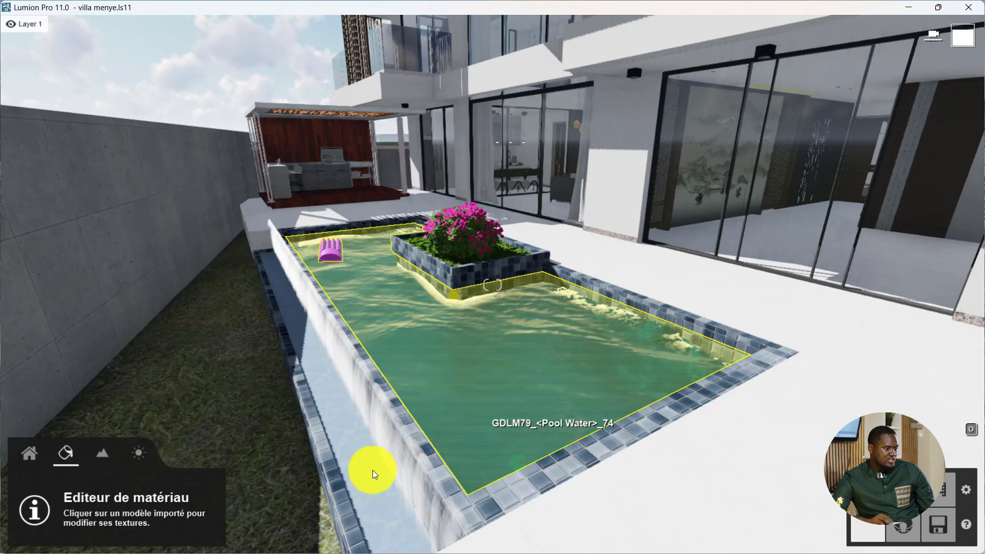
click(455, 378)
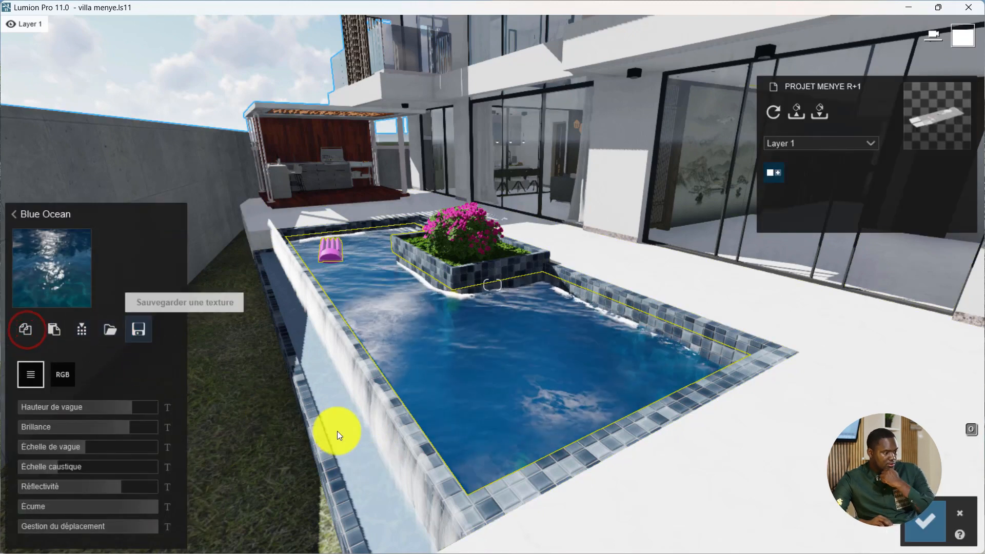
click(355, 430)
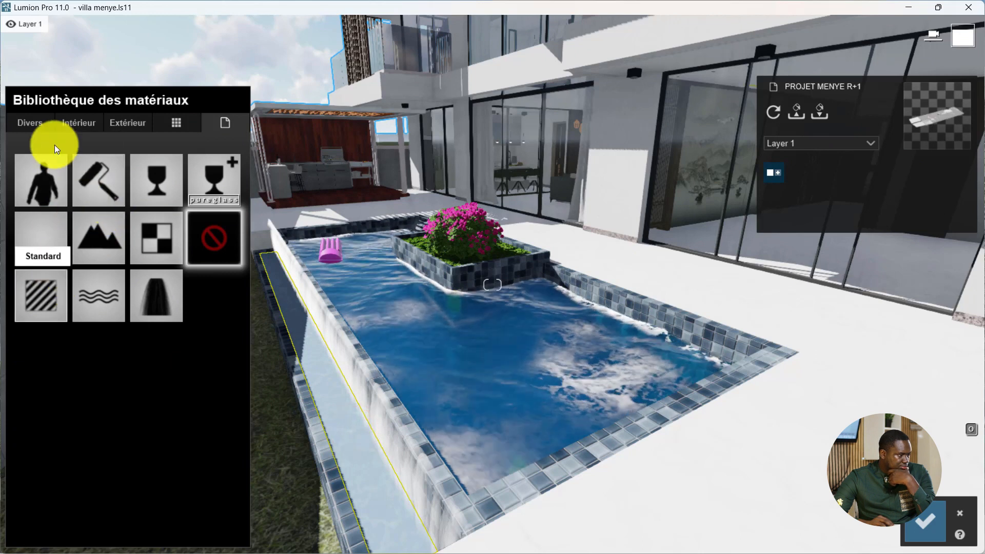
click(72, 124)
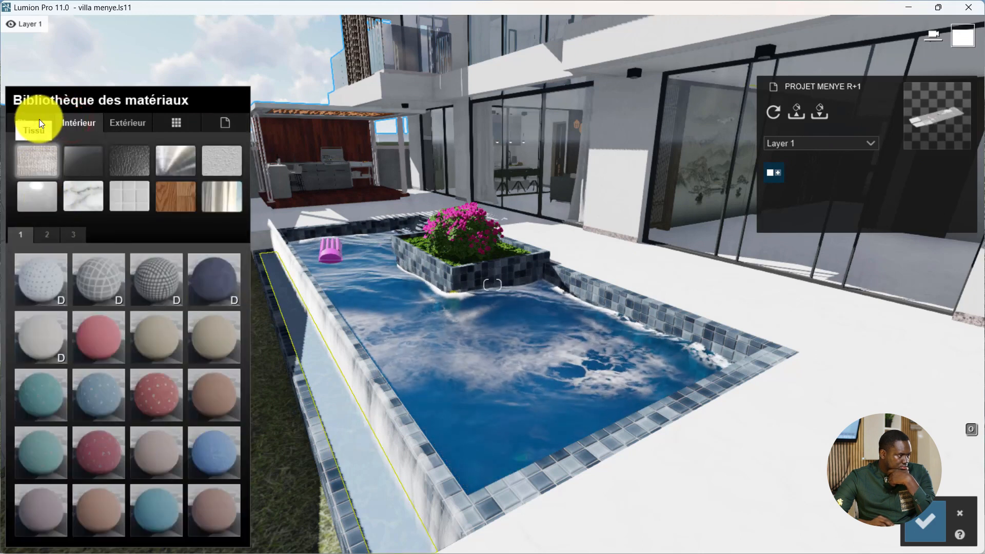
click(39, 121)
click(221, 154)
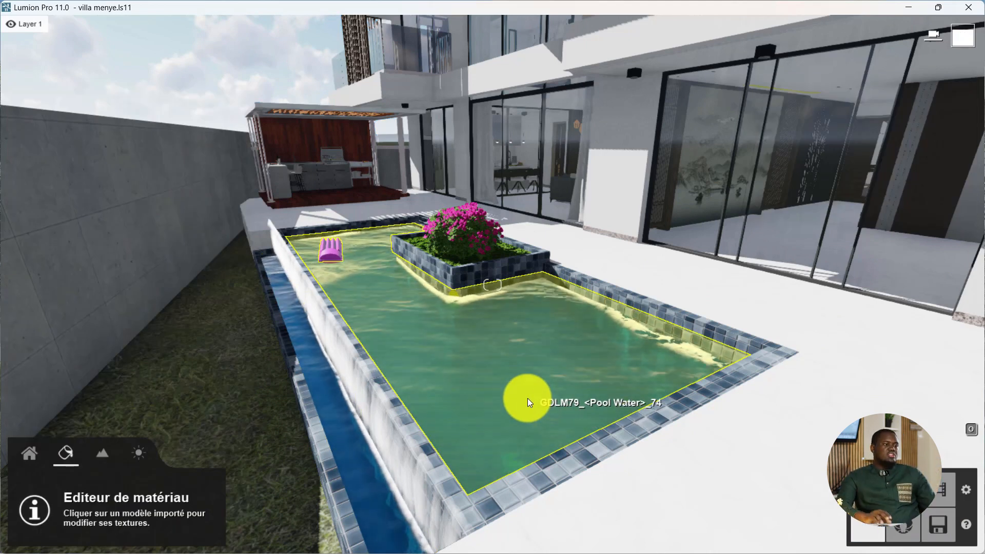
key(s)
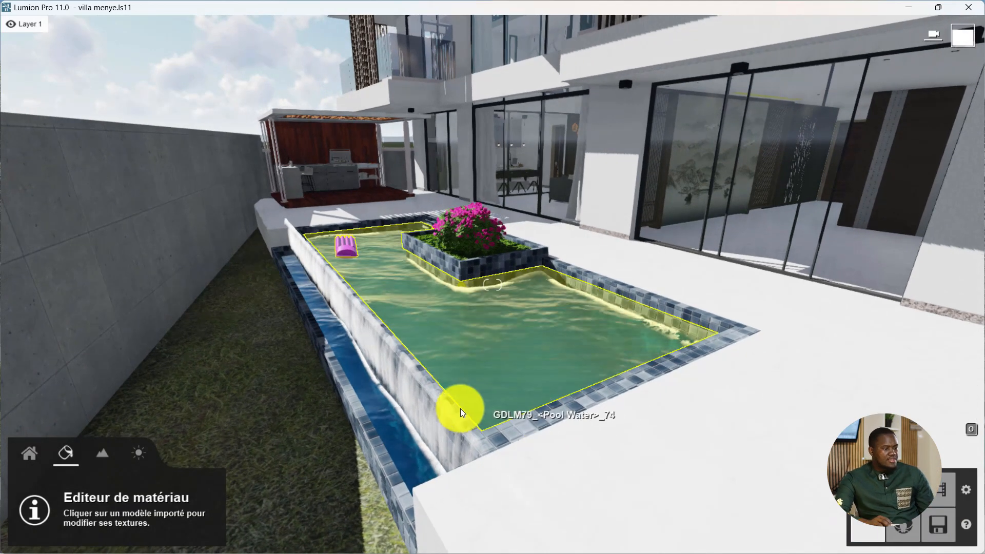
- Examine the outdoor pool up close, including the water surface, pink float, bougainvillea planter and overflow edge
key(w)
mouse_move(427, 401)
right_down()
mouse_move(446, 402)
mouse_move(424, 402)
right_up()
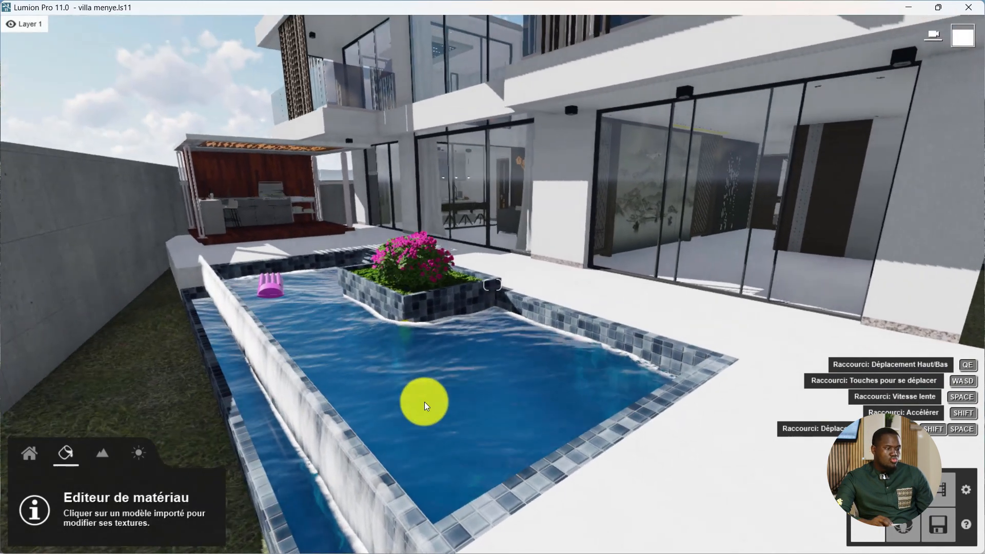
key(w)
key(s)
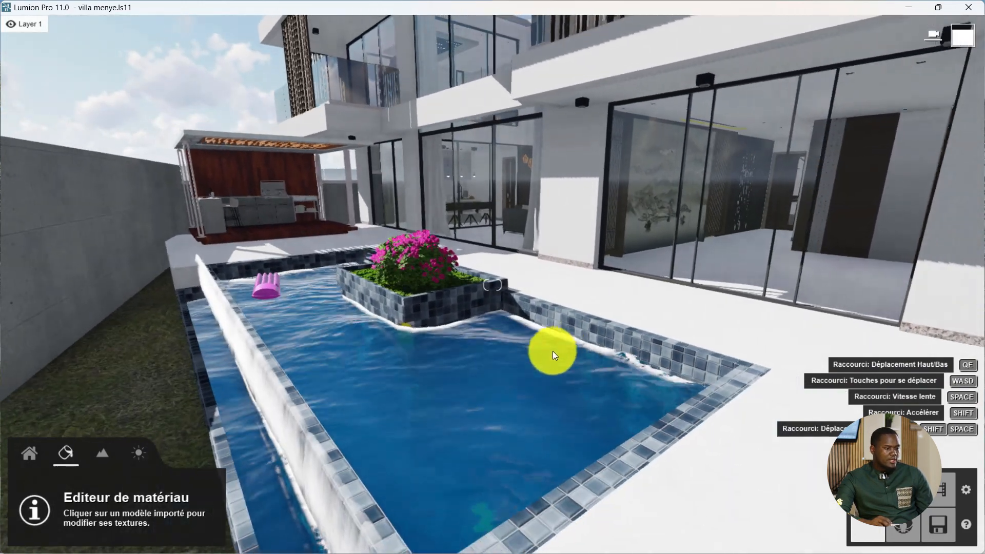
right_drag(494, 359, 490, 359)
key(w)
key(w)
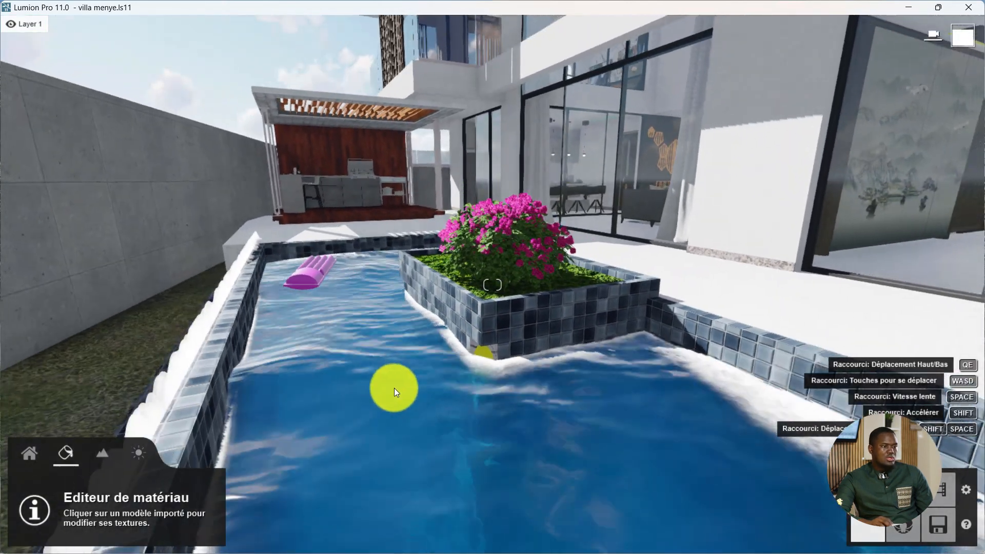
key(s)
key(q)
- Tour the upstairs bedroom, viewing the dark striped wall panelling, geometric artworks, bed and windows
right_drag(441, 242, 431, 250)
key(w)
key(w)
right_drag(376, 277, 355, 359)
key(q)
key(w)
key(a)
right_drag(37, 343, 126, 352)
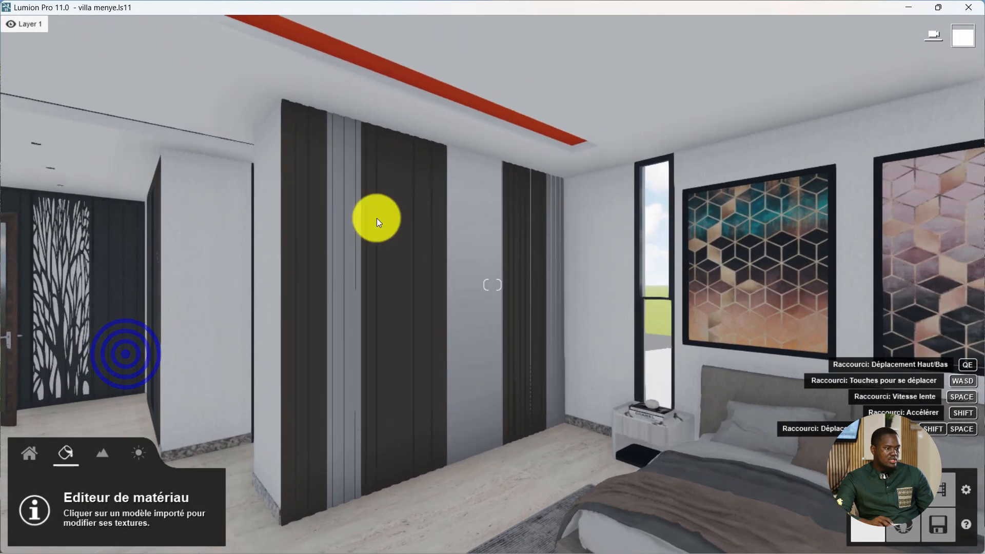
key(w)
right_drag(469, 298, 533, 293)
key(s)
right_drag(371, 334, 462, 314)
key(s)
key(w)
key(a)
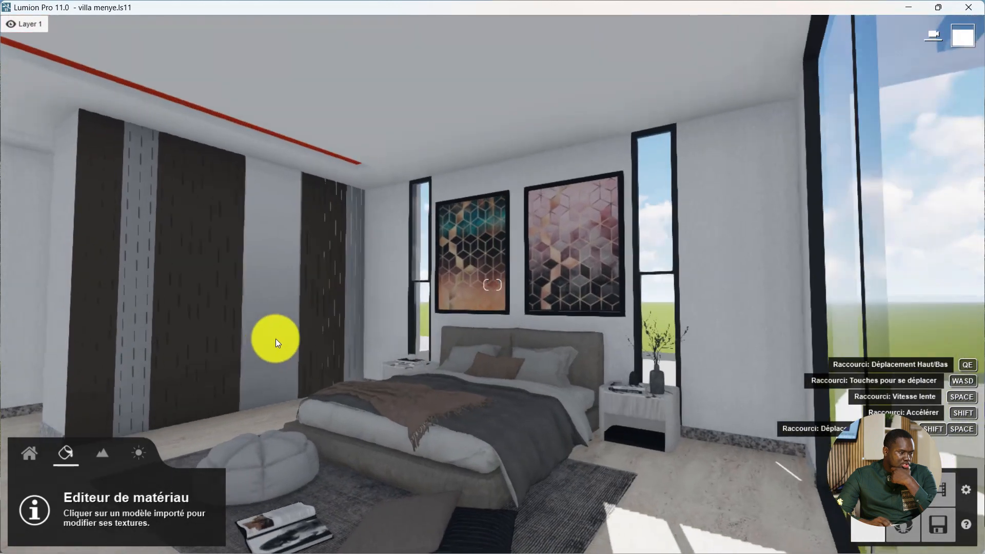
key(s)
key(s)
- Inspect the unfurnished room below the bedroom and the marble-clad passage leading to the living areas
key(e)
right_drag(519, 270, 531, 287)
key(w)
right_drag(470, 246, 381, 234)
key(w)
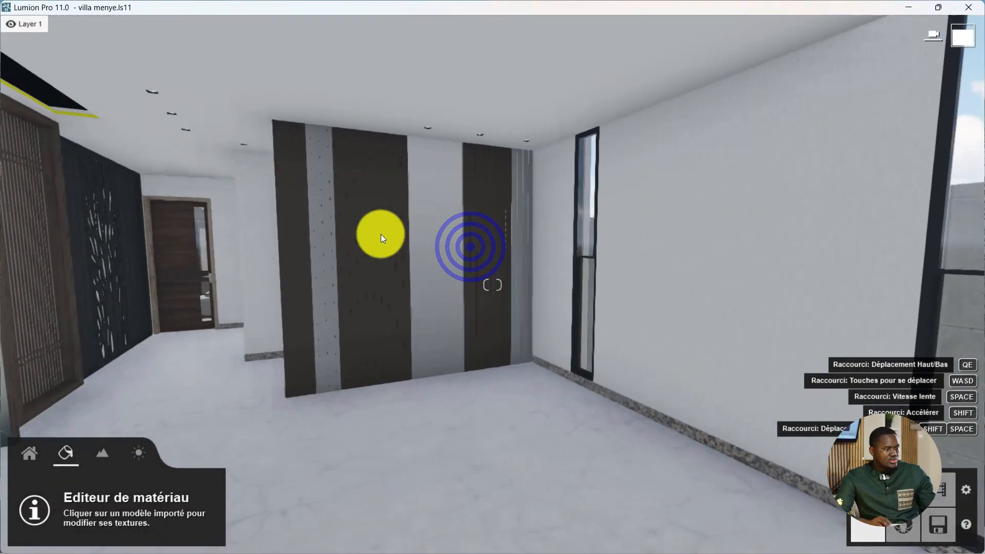
key(s)
key(s)
right_drag(472, 230, 300, 241)
key(w)
key(w)
mouse_move(462, 189)
right_down()
mouse_move(458, 167)
mouse_move(457, 202)
mouse_move(459, 171)
right_up()
key(w)
right_drag(472, 244, 473, 246)
key(w)
right_drag(554, 270, 675, 263)
key(w)
key(s)
key(s)
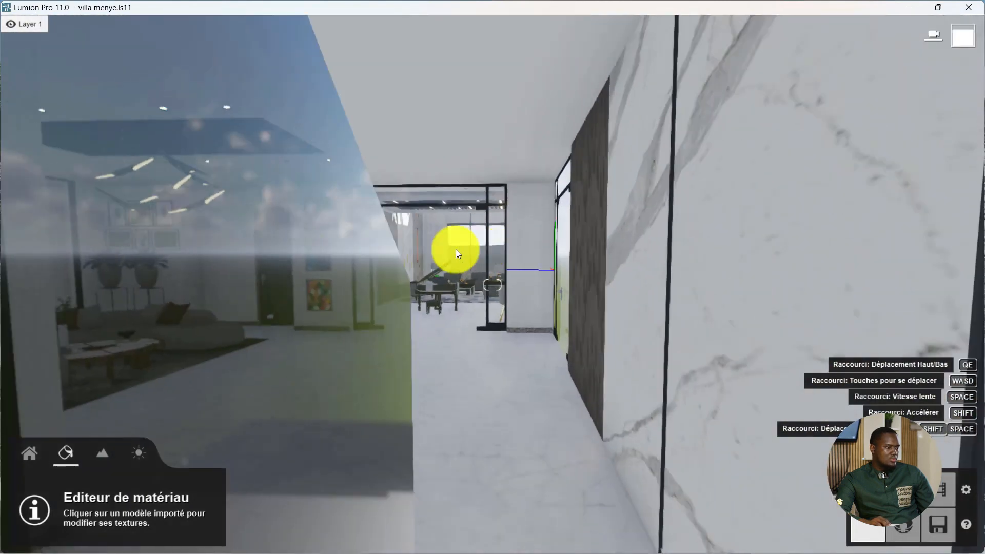
- Inspect the ground-floor hall, from the colourful wall art and glazed doors to the landscape wall panels and pool-facing glazing
key(w)
right_drag(456, 249, 1, 276)
key(s)
key(a)
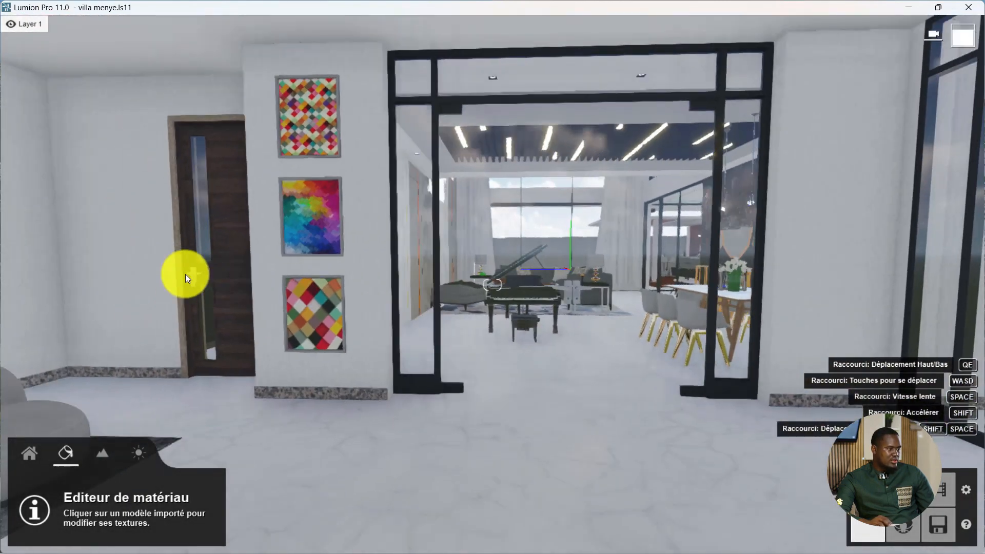
key(w)
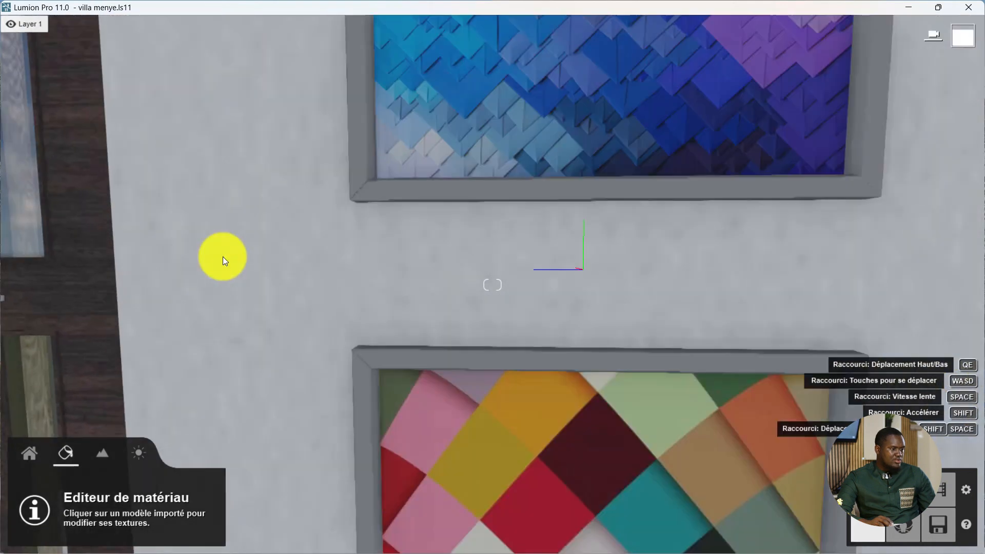
key(w)
key(a)
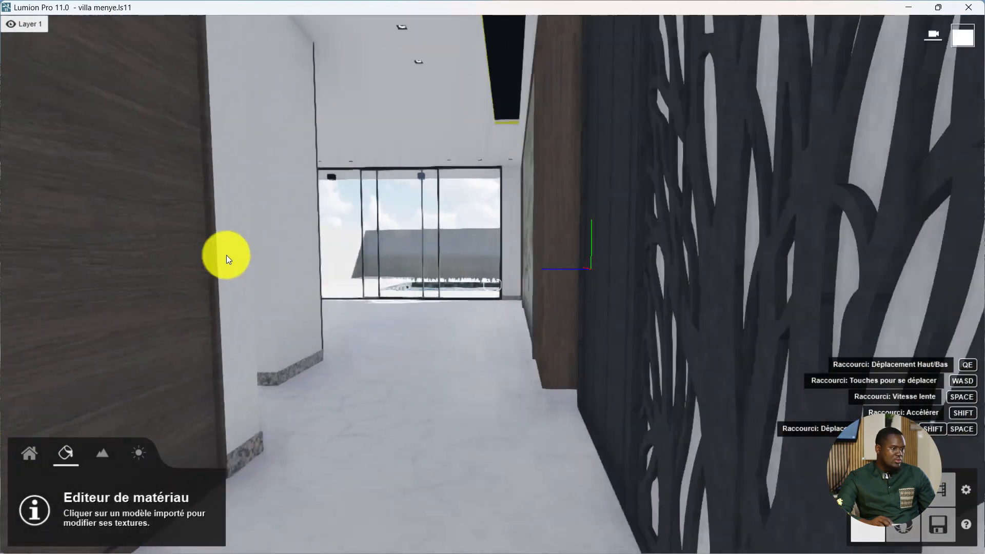
key(w)
key(w)
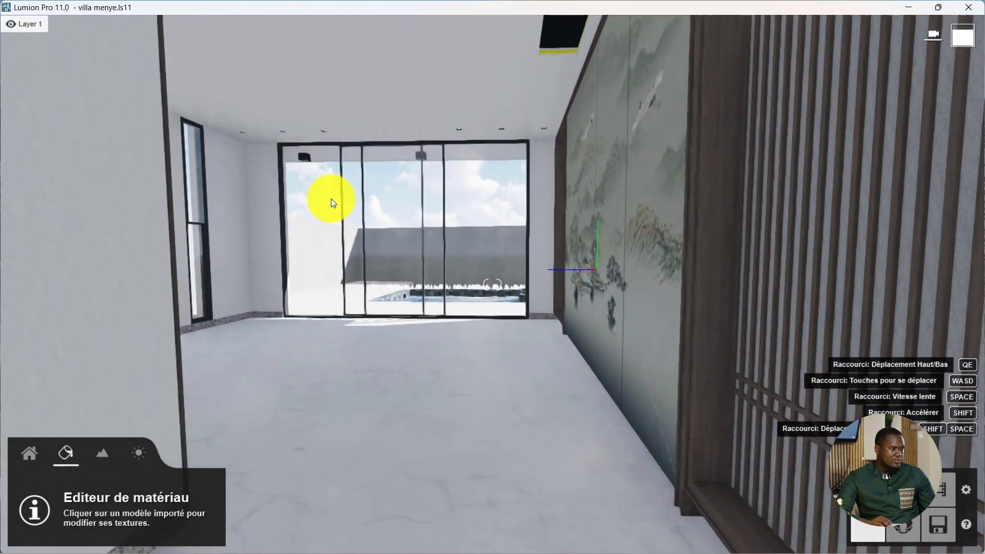
key(w)
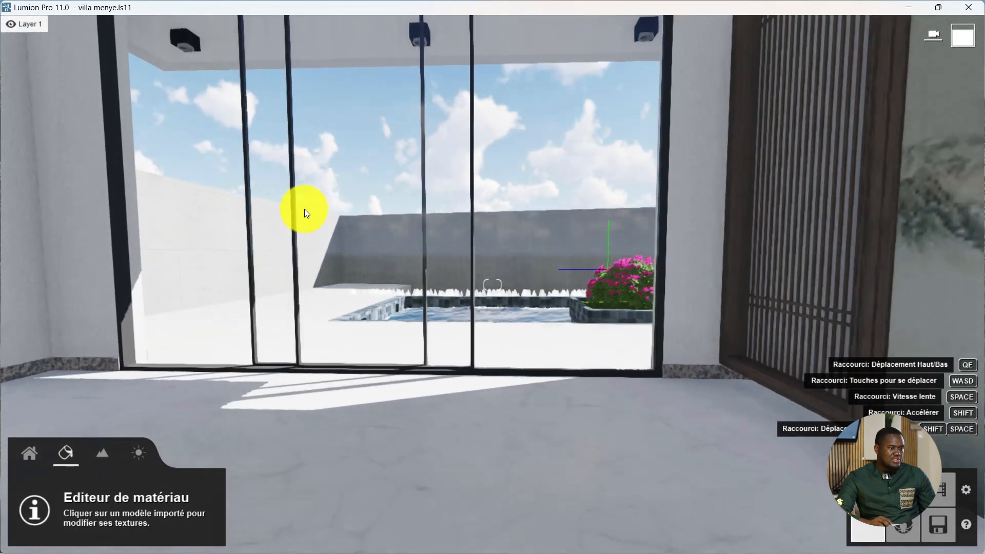
key(s)
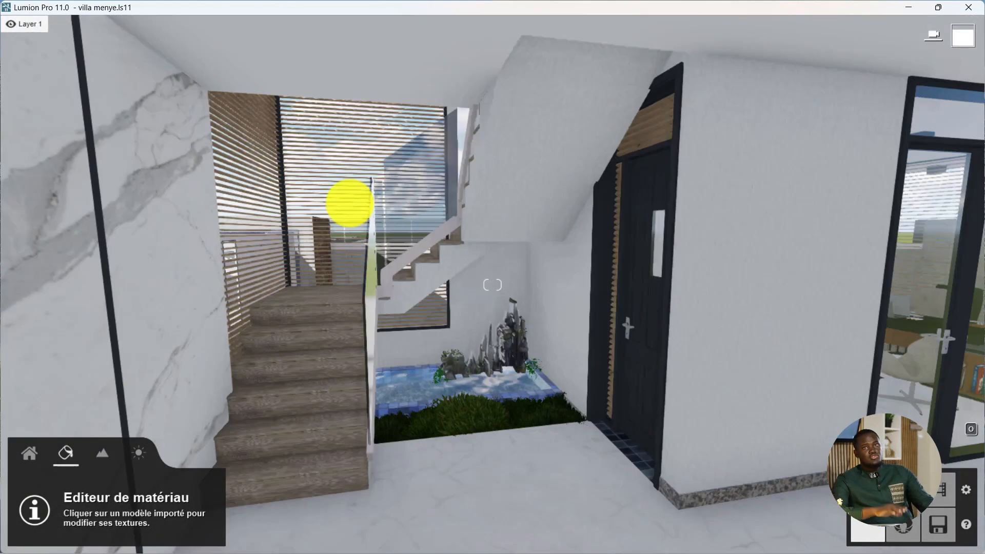
- View the staircase with its indoor pond, and follow it up to the glazed front of the home cinema
key(w)
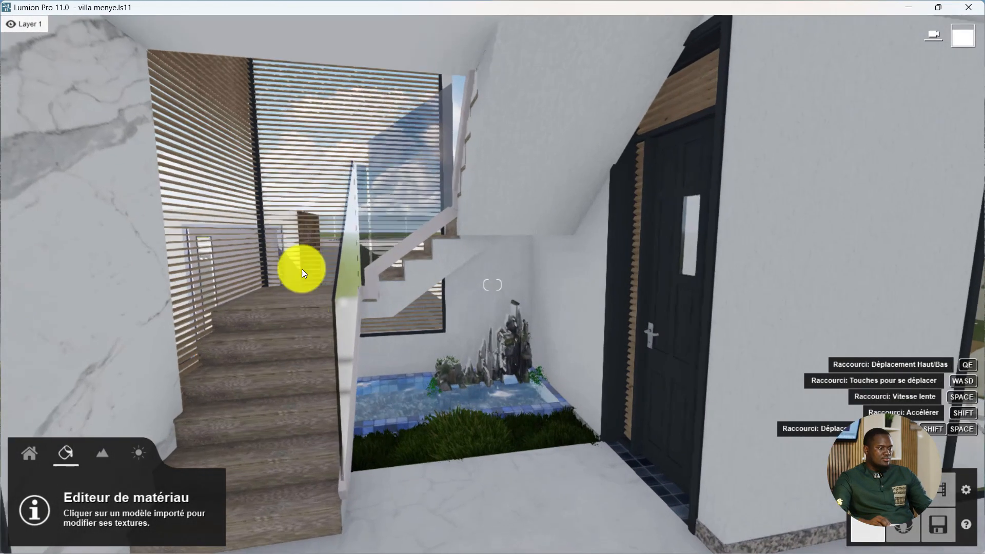
key(q)
mouse_move(297, 41)
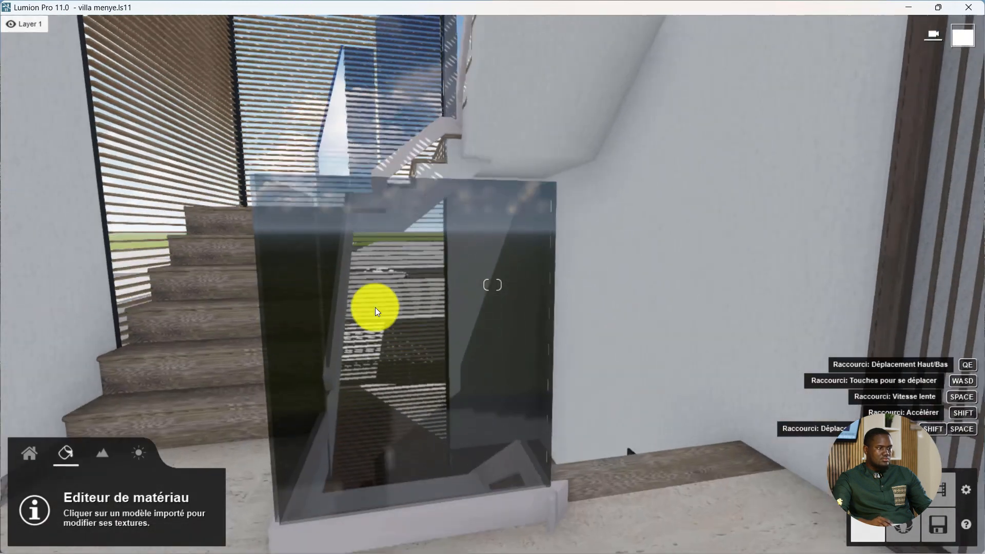
key(s)
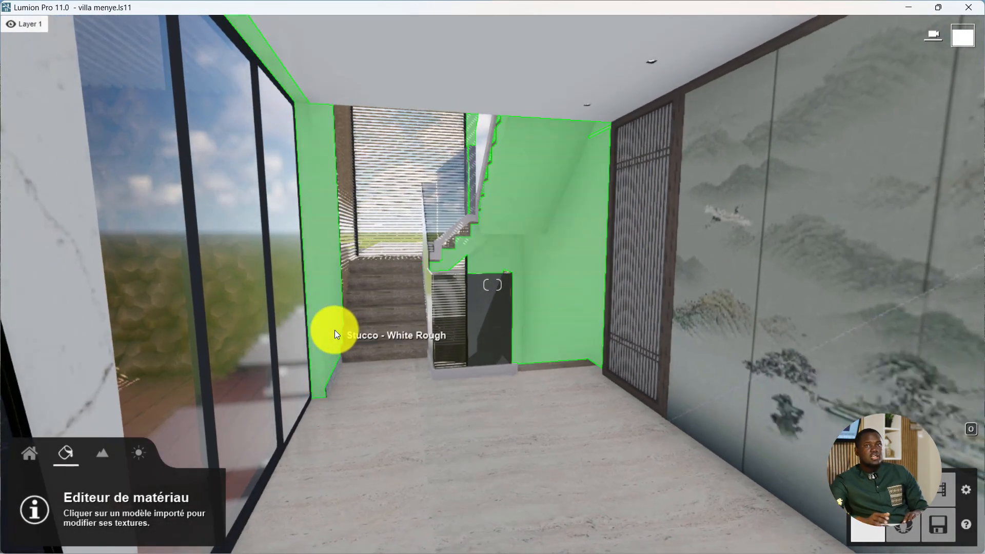
key(w)
right_drag(419, 244, 419, 243)
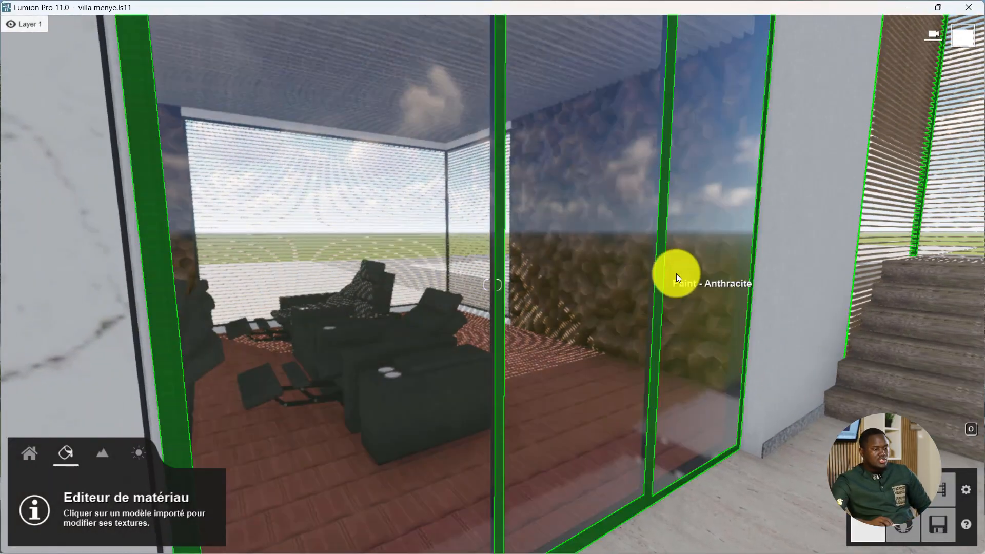
key(w)
right_drag(667, 278, 699, 272)
key(s)
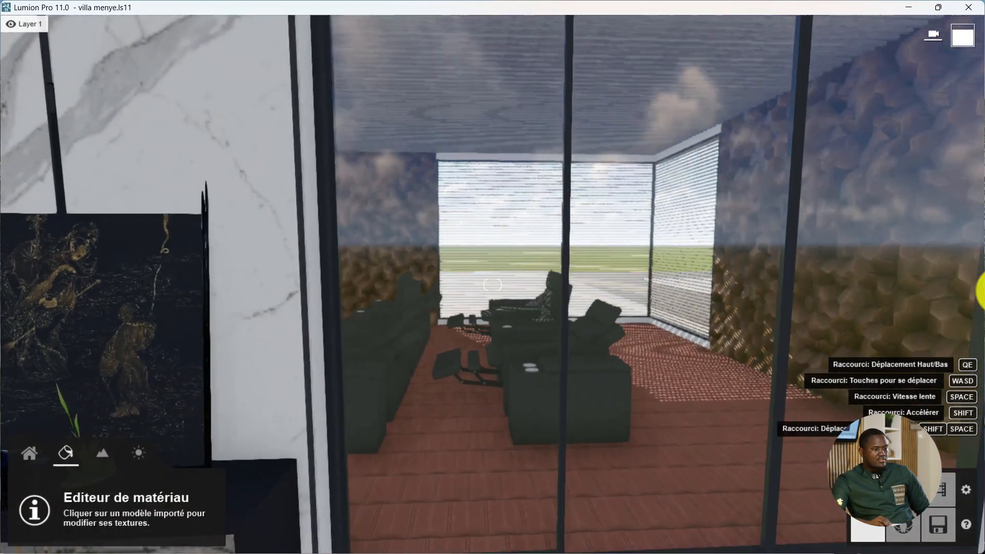
- Examine the home cinema interior, including the projection screen, recliner seats, textured side walls and slatted windows
key(d)
right_drag(431, 285, 447, 285)
key(w)
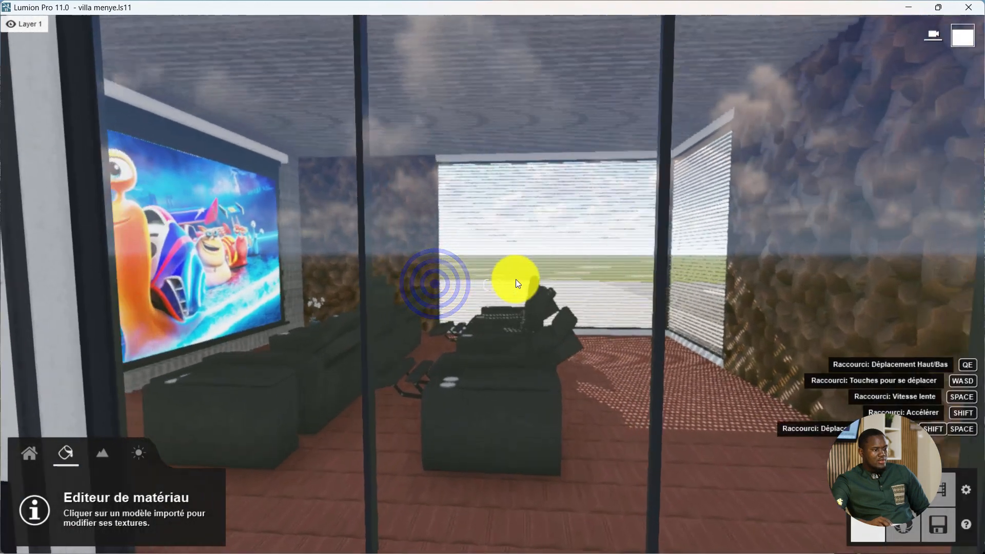
key(w)
mouse_move(603, 275)
right_down()
mouse_move(559, 275)
mouse_move(633, 260)
mouse_move(596, 261)
right_up()
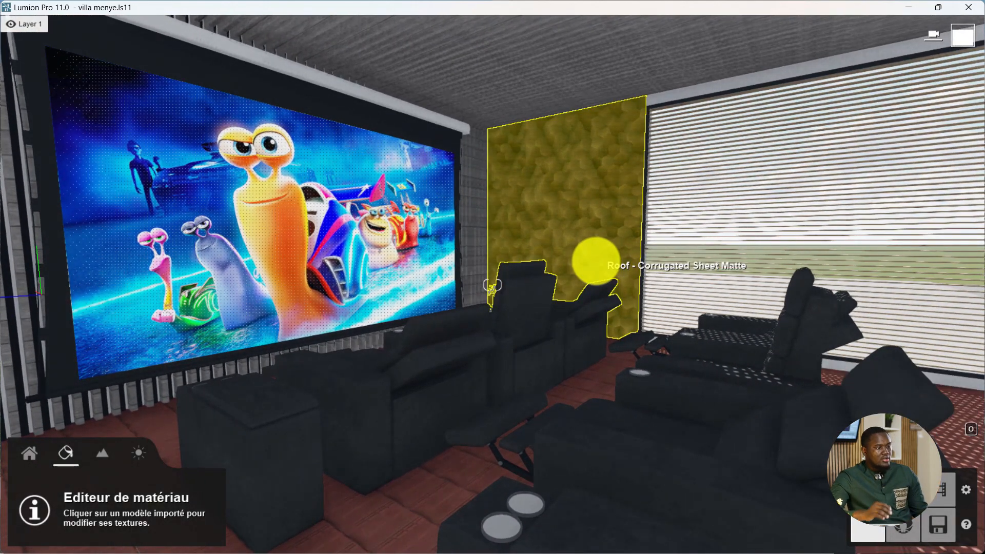
right_drag(598, 264, 662, 238)
key(w)
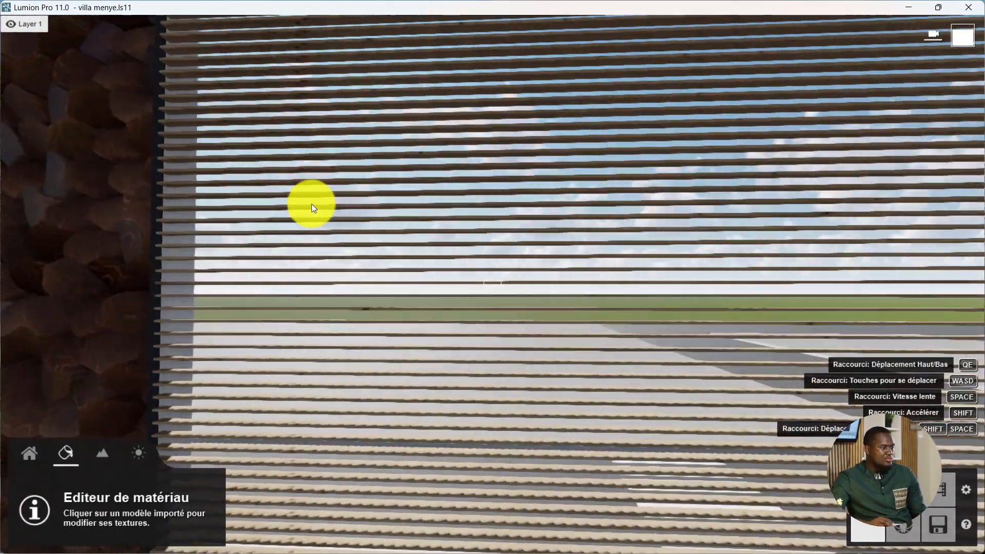
right_drag(302, 203, 320, 200)
key(s)
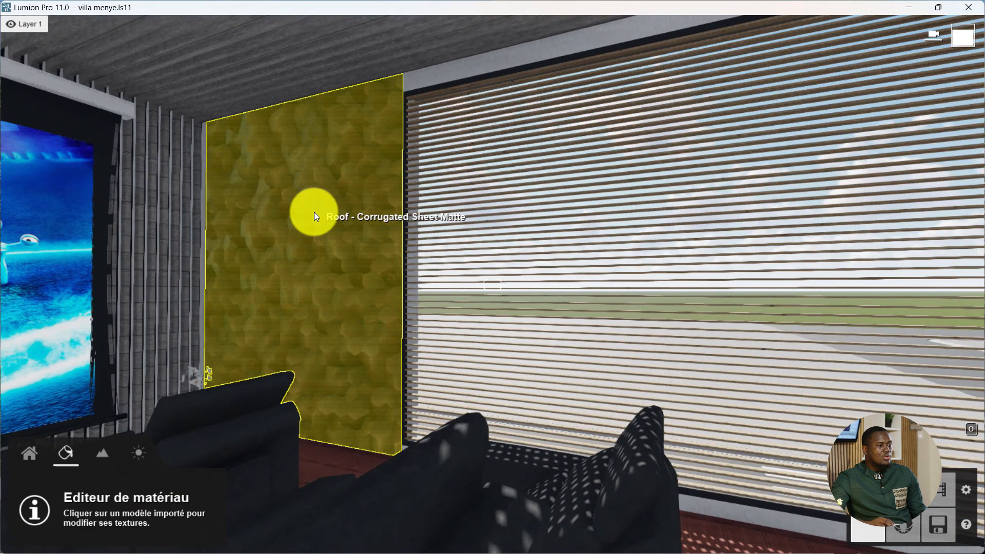
right_drag(314, 217, 339, 196)
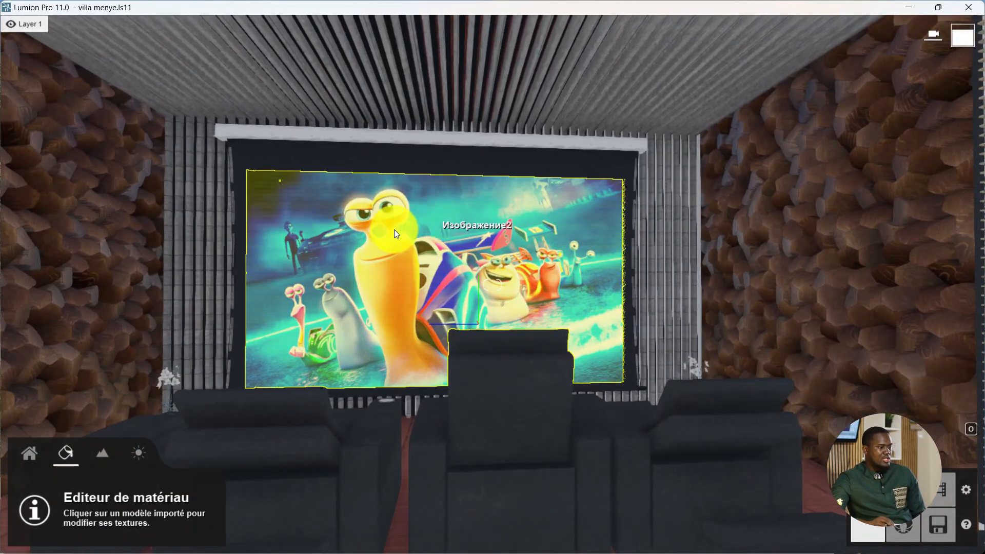
key(a)
middle_drag(497, 267, 0, 186)
- Apply the green marble interior stone material to the home cinema floor after trying Marble 019 1024 on it
right_drag(414, 153, 413, 154)
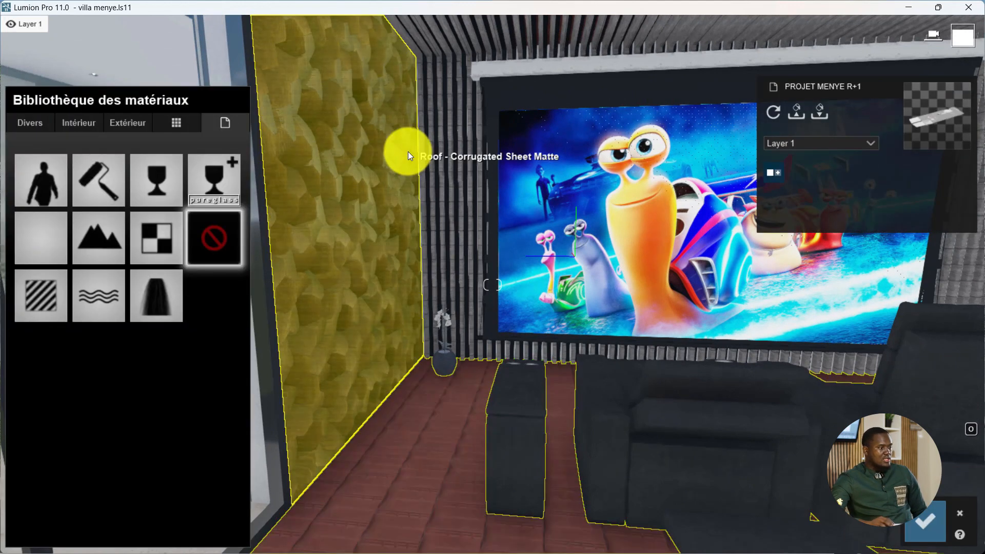
click(91, 119)
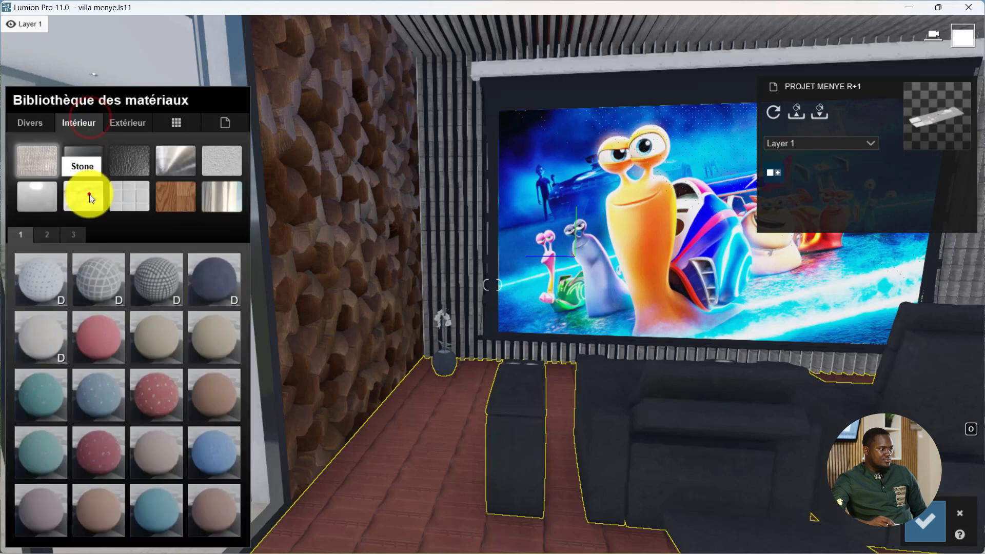
click(107, 504)
right_drag(458, 326, 494, 318)
click(172, 273)
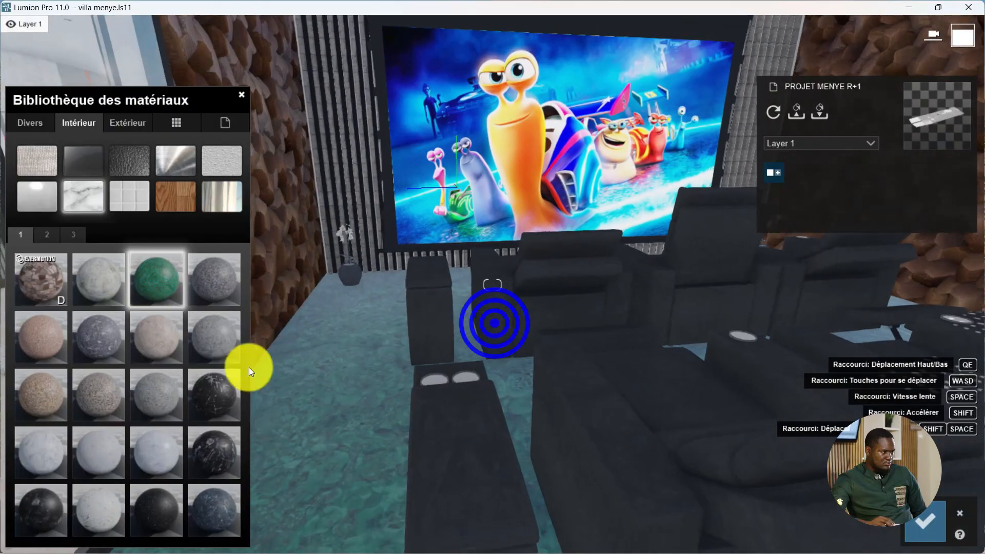
click(214, 281)
click(161, 275)
right_drag(401, 293, 367, 277)
key(s)
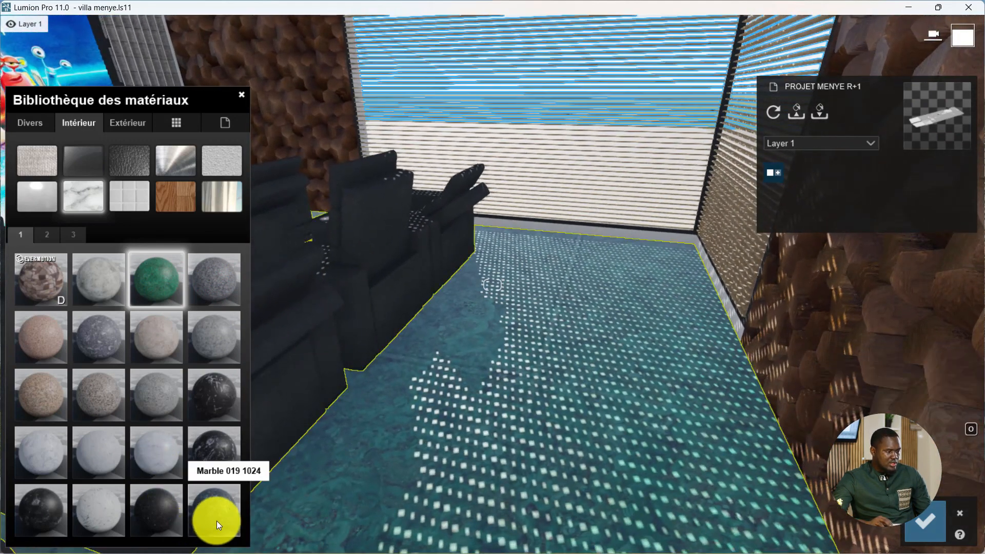
click(216, 521)
click(162, 283)
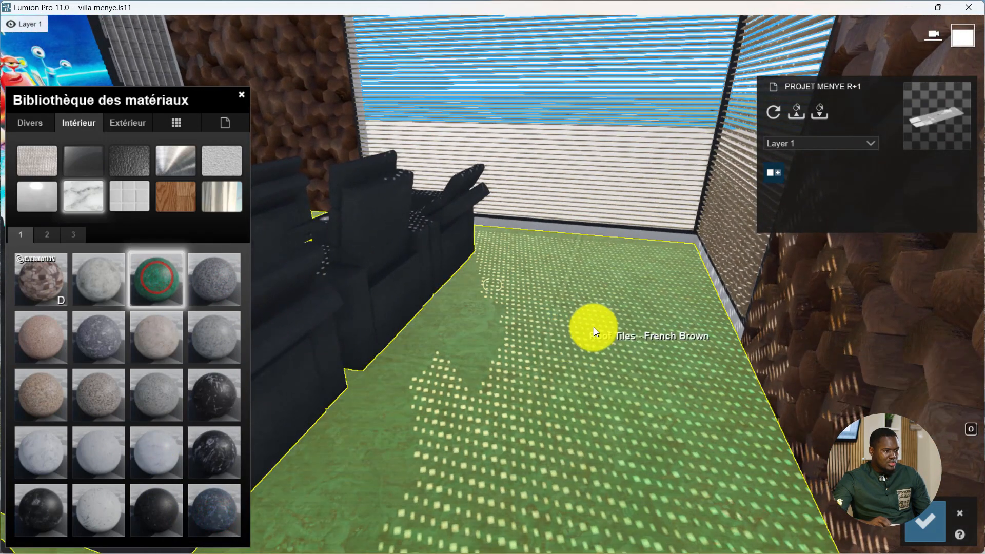
- View the cinema from the glass-railed landing outside, and continue along the upper floor to the next bedroom's door
middle_drag(593, 328, 603, 241)
right_drag(561, 272, 758, 278)
key(w)
key(s)
key(w)
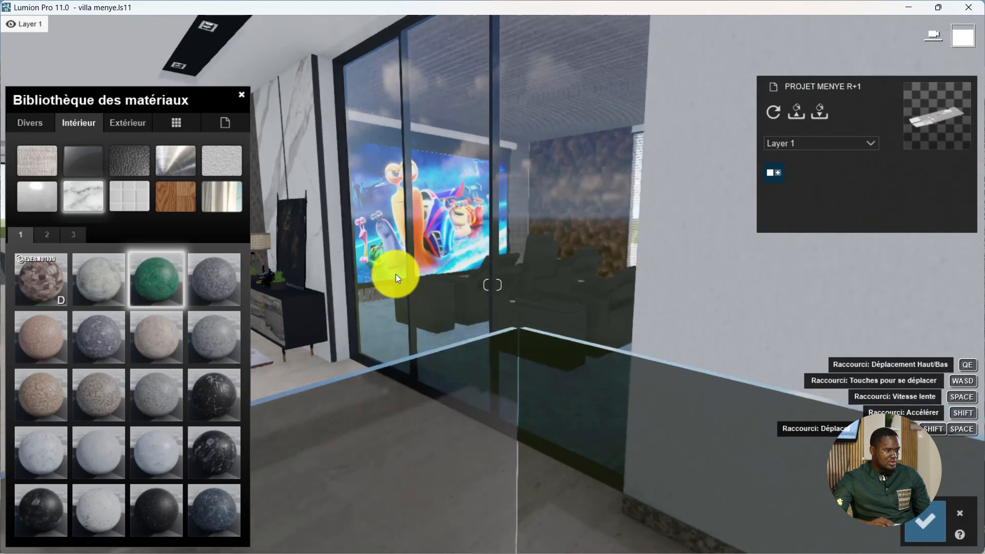
right_drag(396, 274, 560, 284)
key(w)
key(w)
right_drag(479, 301, 464, 317)
key(w)
right_drag(565, 311, 593, 311)
- Tour the bedroom with the houndstooth bedding, viewing its headboard wall, TV wall, balcony glazing and the wardrobe beyond the door
key(w)
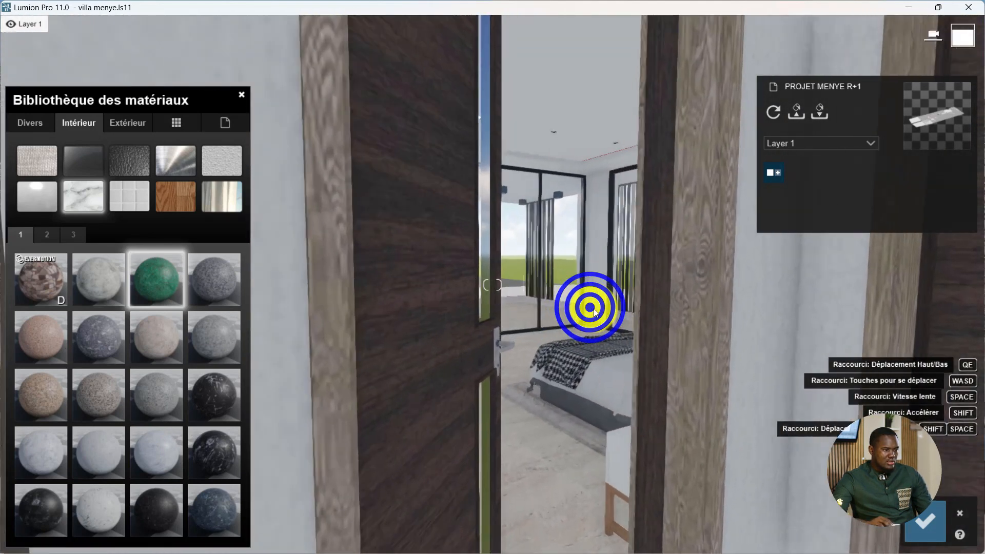
key(w)
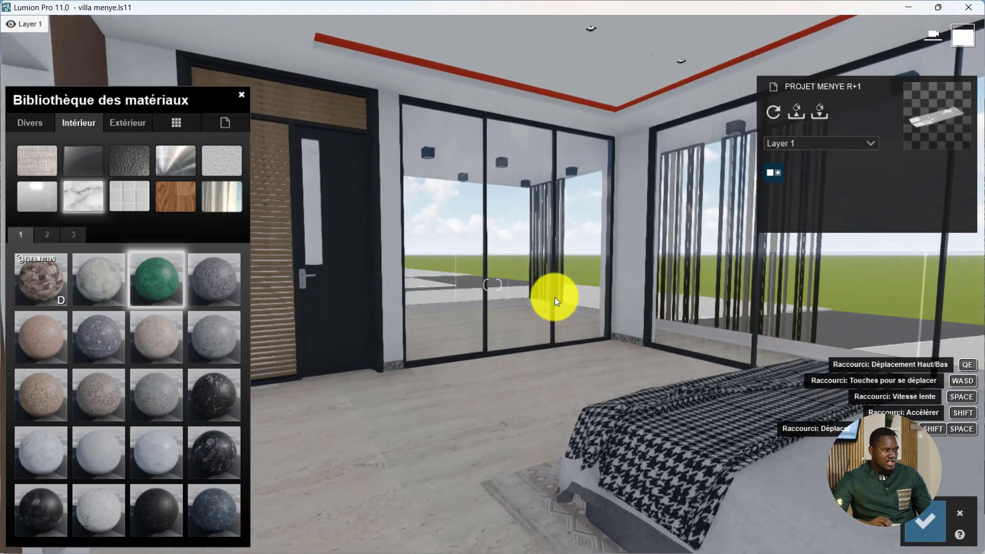
key(w)
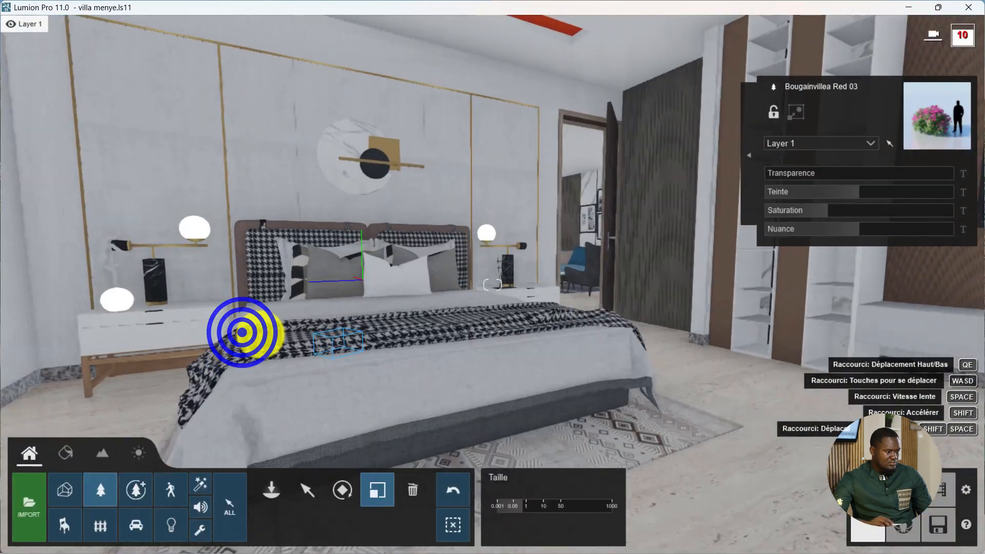
mouse_move(243, 332)
right_down()
mouse_move(260, 226)
mouse_move(394, 229)
mouse_move(319, 239)
right_up()
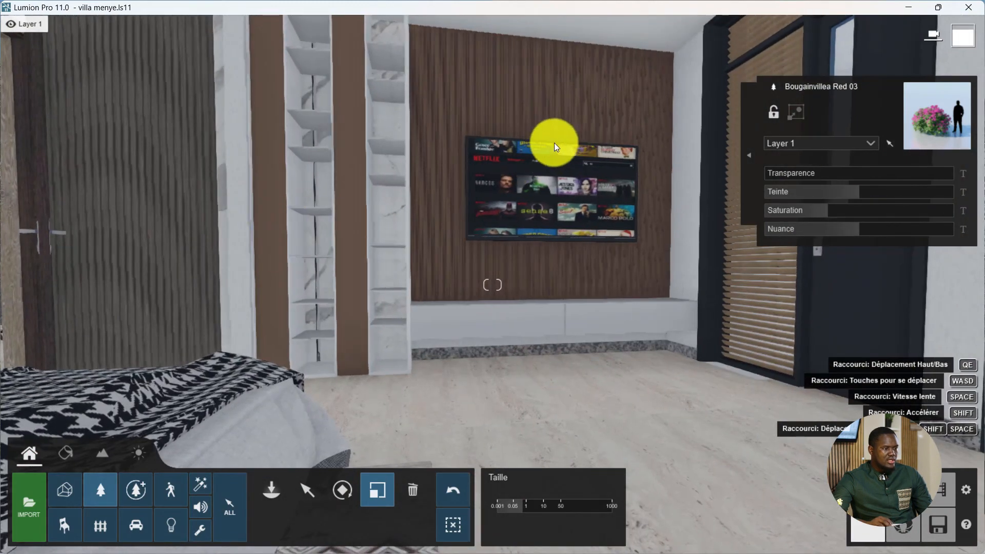
right_drag(532, 164, 528, 287)
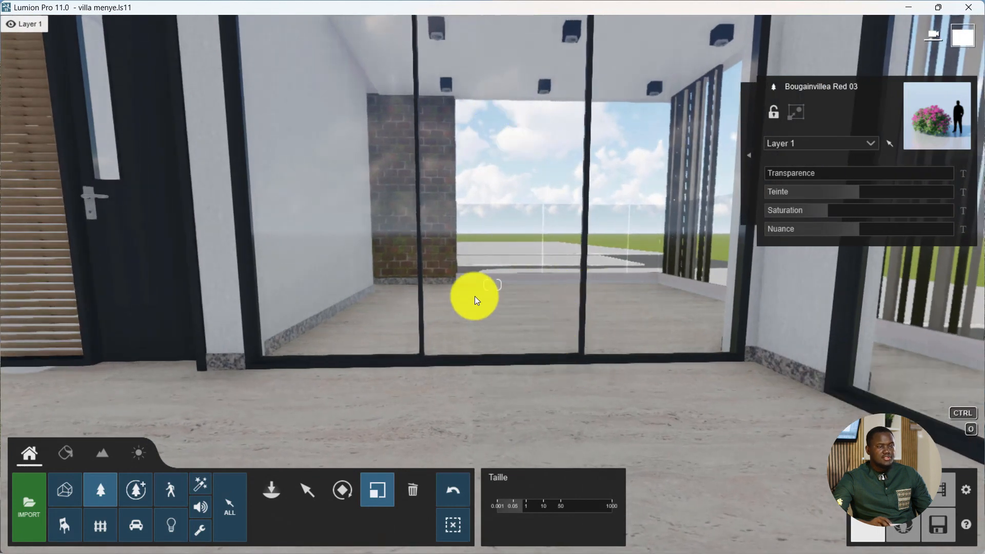
right_drag(414, 299, 98, 302)
right_drag(459, 287, 964, 285)
key(w)
right_drag(588, 323, 538, 322)
key(w)
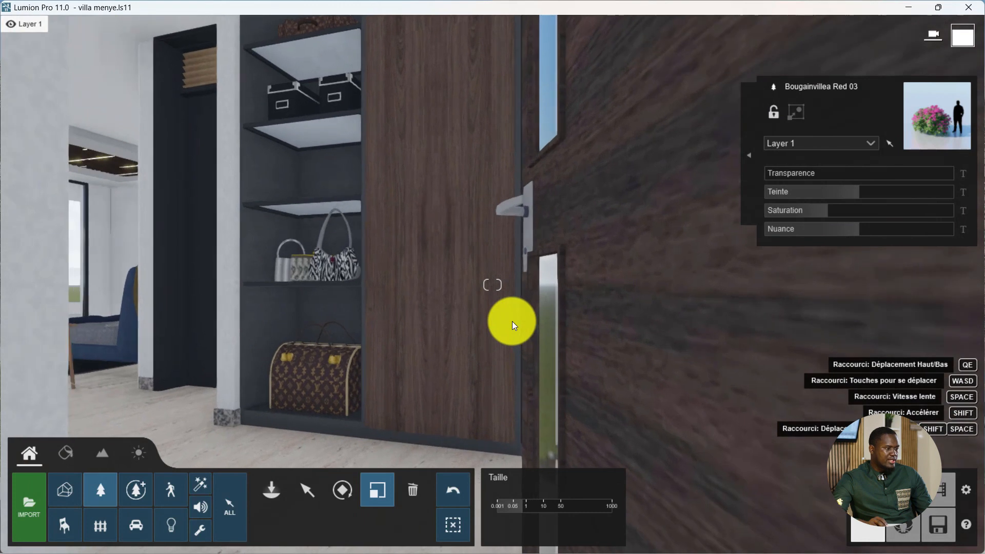
- Walk through the dressing area, viewing its handbag shelves, storage boxes and wood-panelled closets, and continue into the adjoining bathroom
key(w)
key(w)
right_drag(461, 211, 461, 209)
key(w)
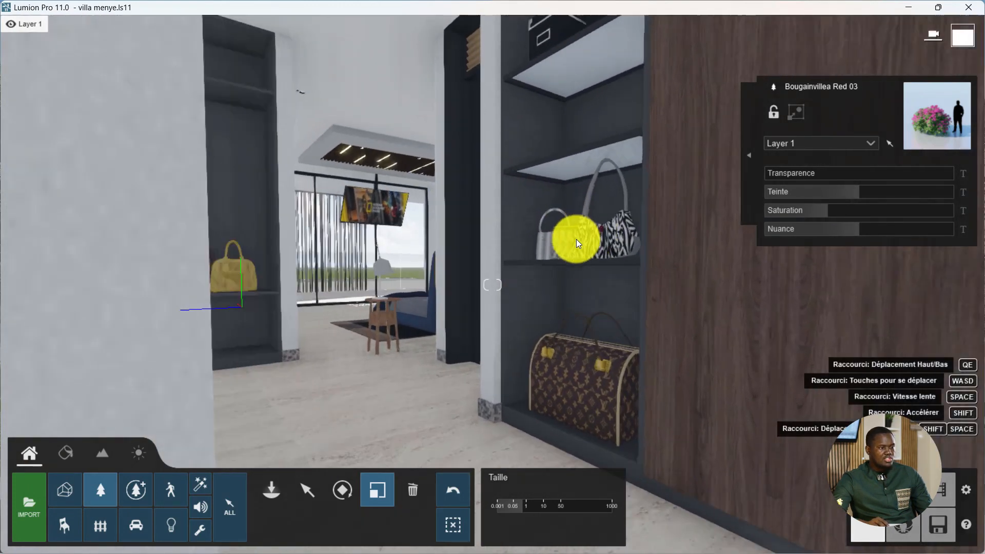
right_drag(576, 239, 576, 238)
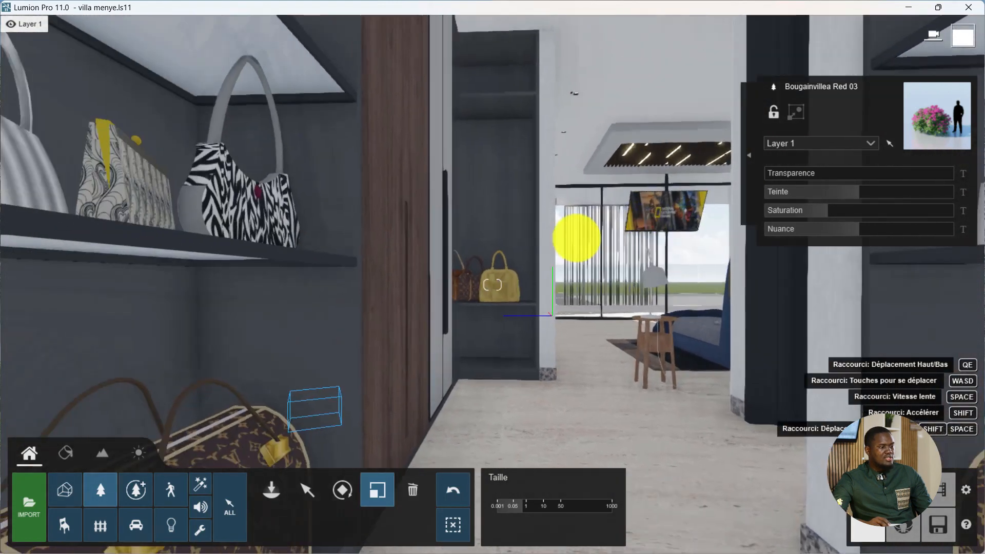
key(q)
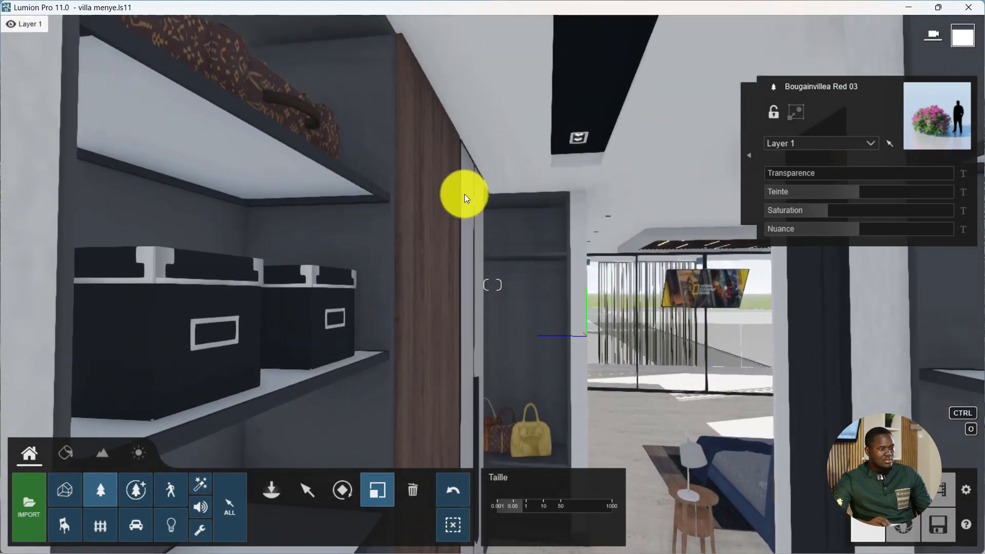
key(e)
right_drag(517, 315, 559, 316)
key(w)
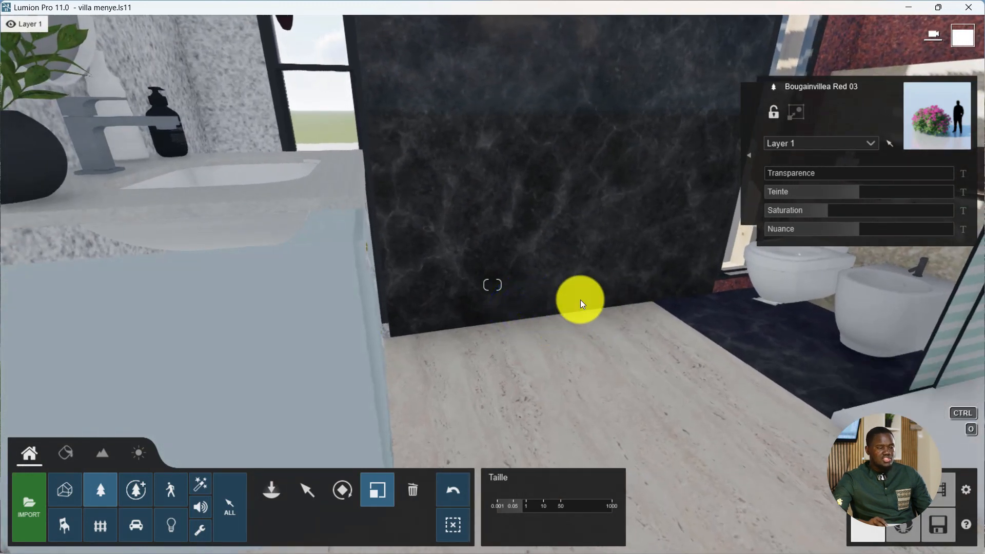
- Place the oval BathTub 003 from the interior library's sanitary fixtures on the bathroom floor in front of the black marble wall
click(64, 523)
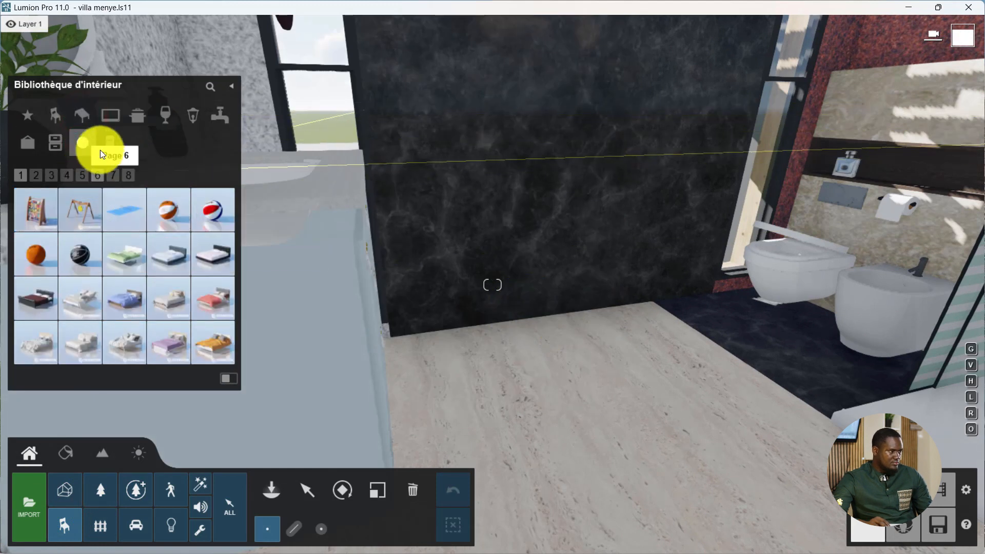
click(185, 115)
click(161, 116)
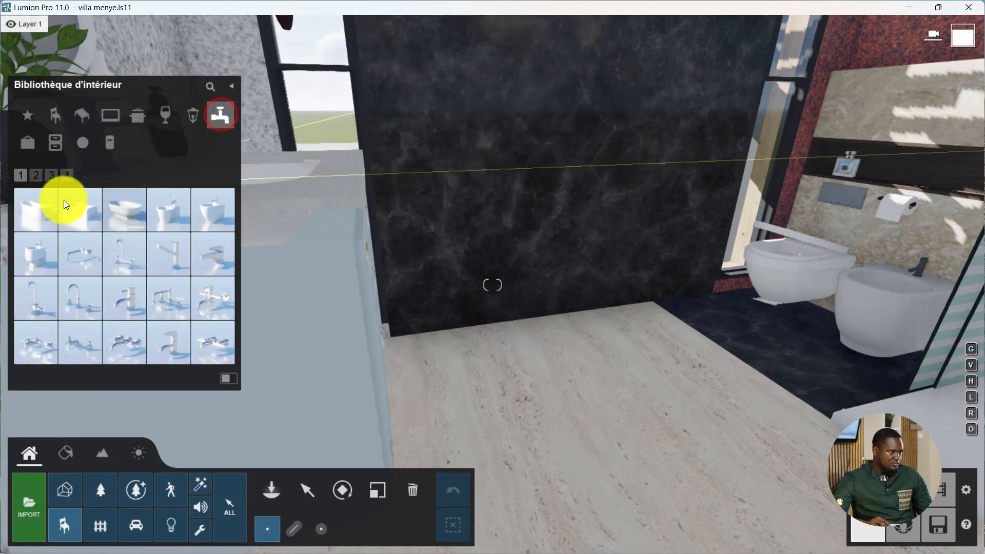
click(553, 391)
right_drag(553, 391, 569, 300)
click(35, 174)
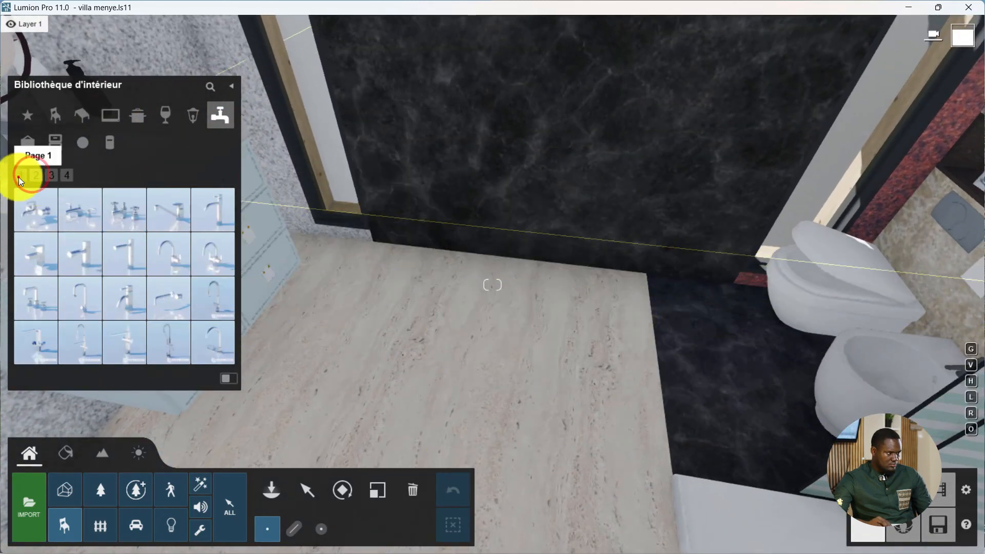
click(20, 176)
click(29, 212)
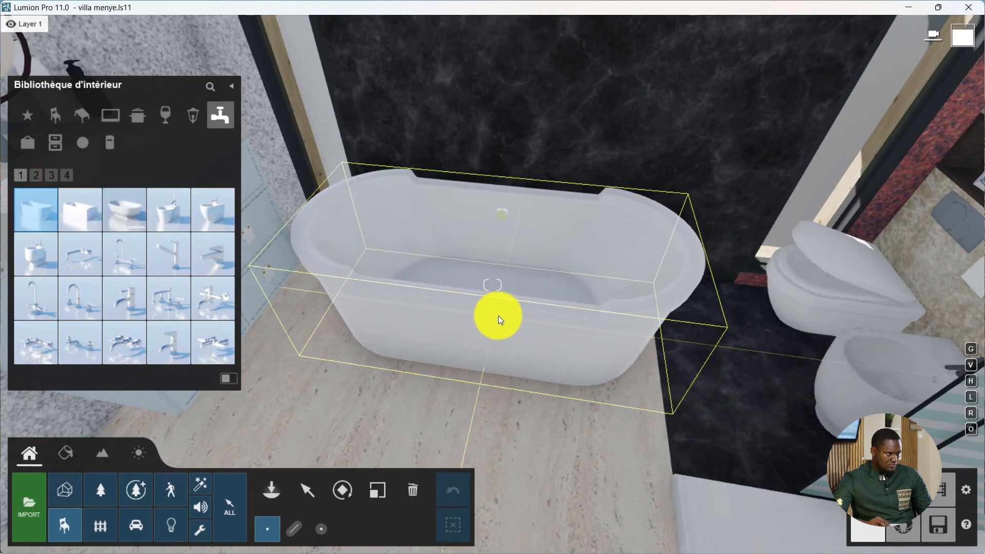
click(125, 210)
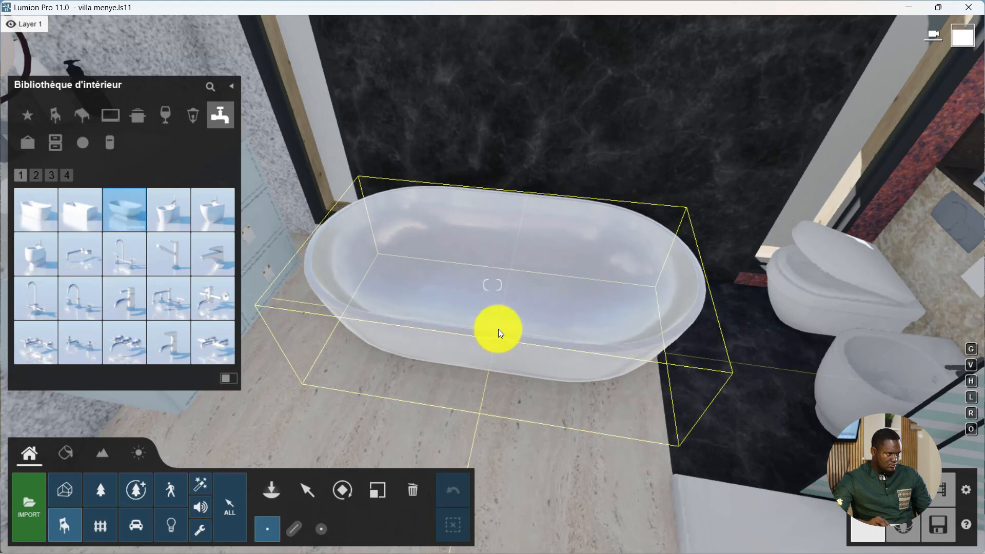
click(497, 329)
- Adjust the size of the new bathtub beside the black marble wall and check how it fits the space
click(351, 491)
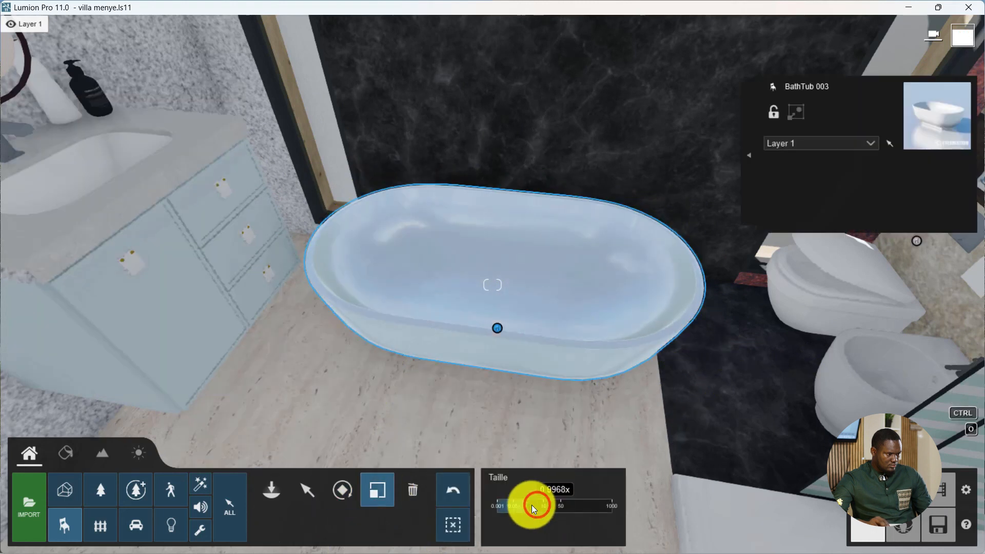
middle_drag(452, 274, 444, 325)
right_drag(444, 325, 446, 385)
click(310, 487)
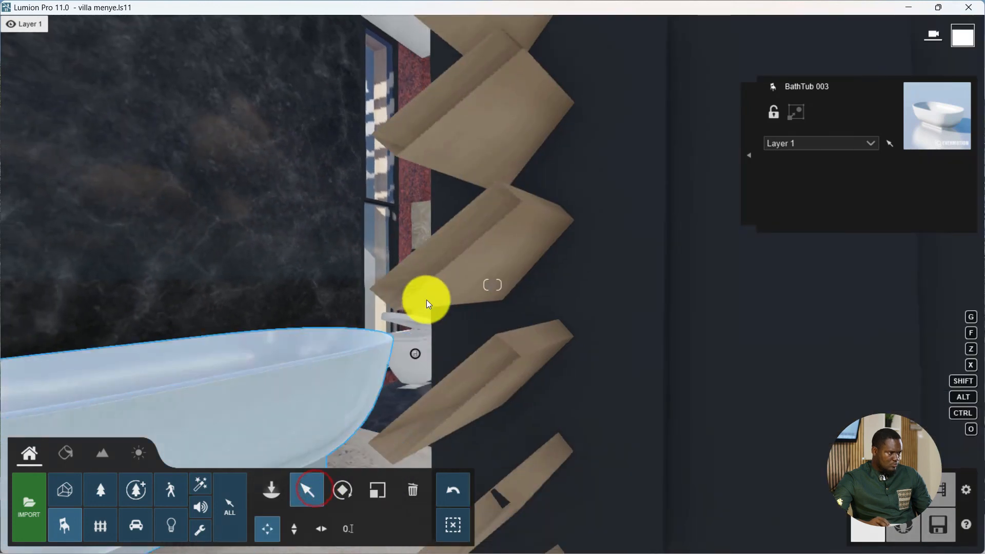
- Examine the master bedroom's suspended television, corner glazing and slatted ceiling with its linear lights
key(w)
key(a)
right_drag(349, 295, 407, 360)
mouse_move(435, 208)
right_down()
mouse_move(338, 217)
mouse_move(431, 192)
right_up()
mouse_move(598, 202)
right_down()
mouse_move(622, 149)
mouse_move(609, 183)
mouse_move(590, 173)
mouse_move(560, 191)
mouse_move(322, 147)
mouse_move(395, 145)
mouse_move(351, 149)
mouse_move(316, 101)
right_up()
mouse_move(467, 220)
right_down()
mouse_move(484, 170)
mouse_move(454, 208)
mouse_move(506, 242)
mouse_move(477, 224)
mouse_move(411, 287)
mouse_move(506, 286)
mouse_move(501, 277)
mouse_move(487, 288)
mouse_move(435, 205)
mouse_move(451, 204)
mouse_move(414, 198)
mouse_move(444, 207)
right_up()
key(w)
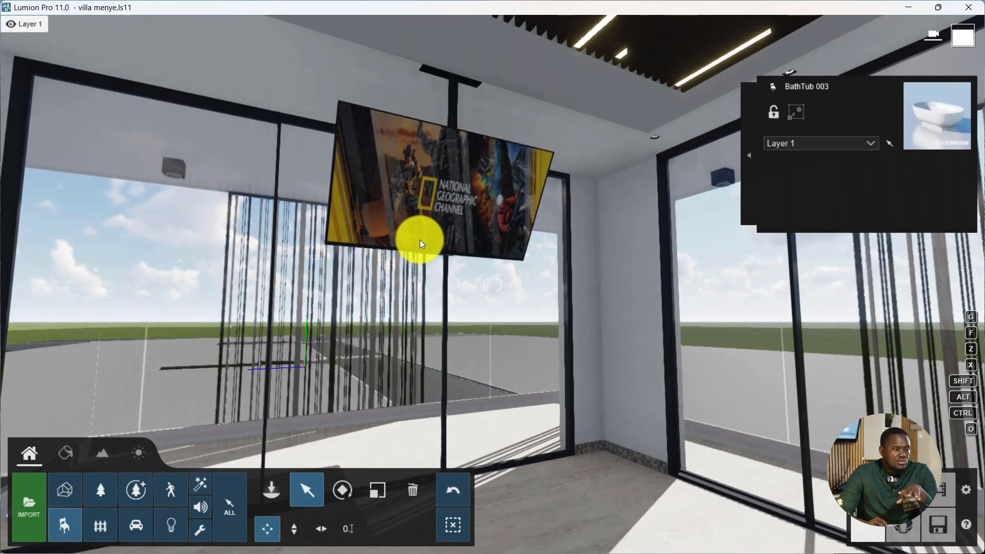
key(w)
key(d)
right_drag(584, 247, 377, 186)
key(s)
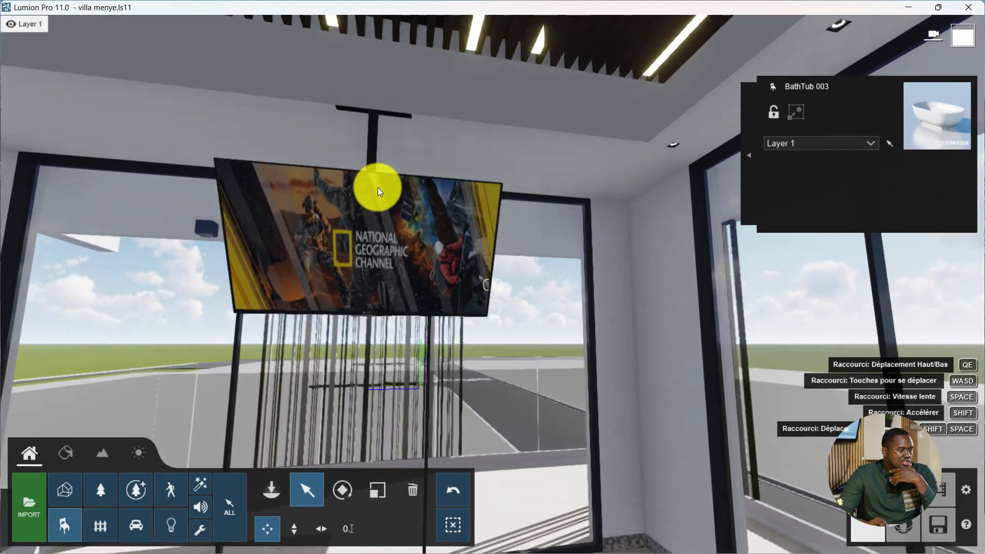
scroll(378, 186, up, 5)
scroll(375, 185, down, 10)
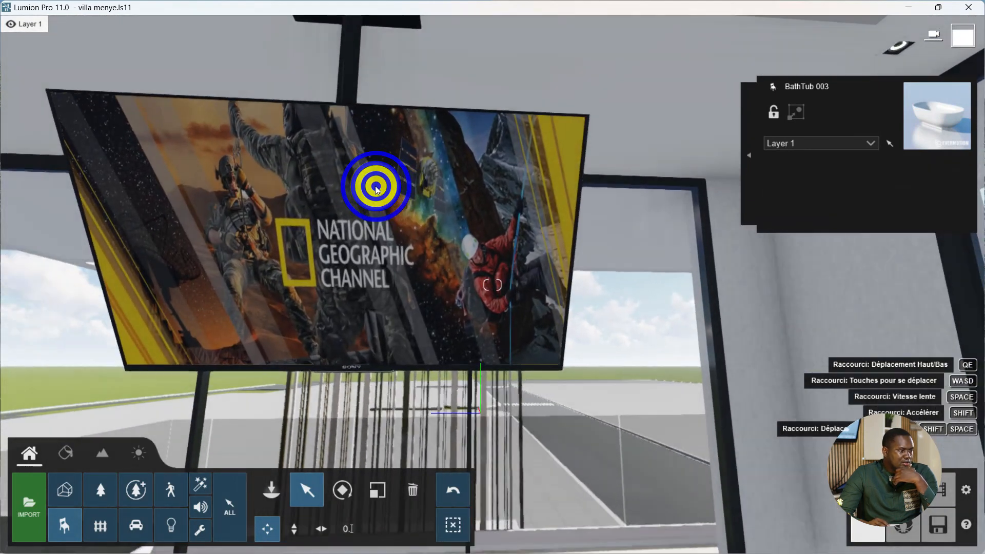
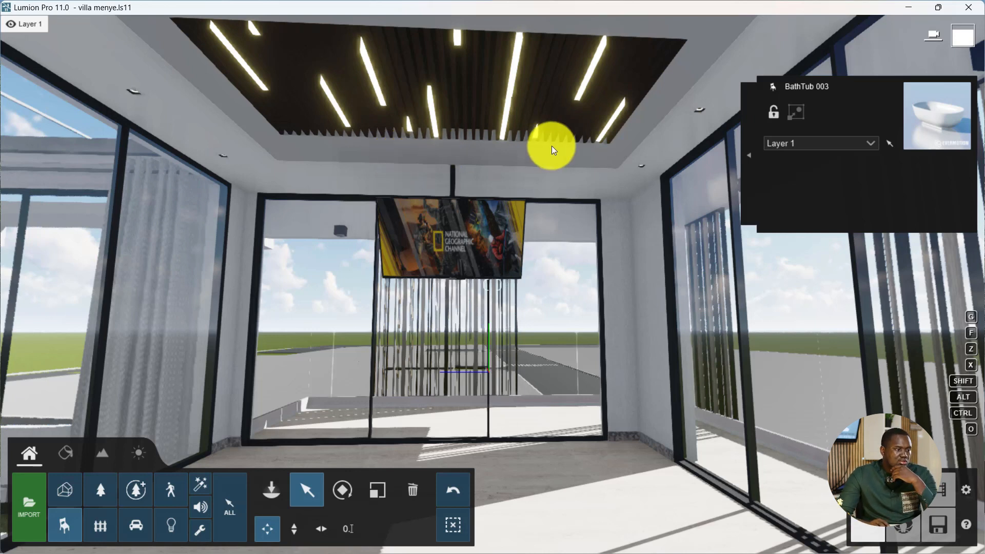
right_drag(549, 161, 552, 141)
scroll(552, 171, down, 5)
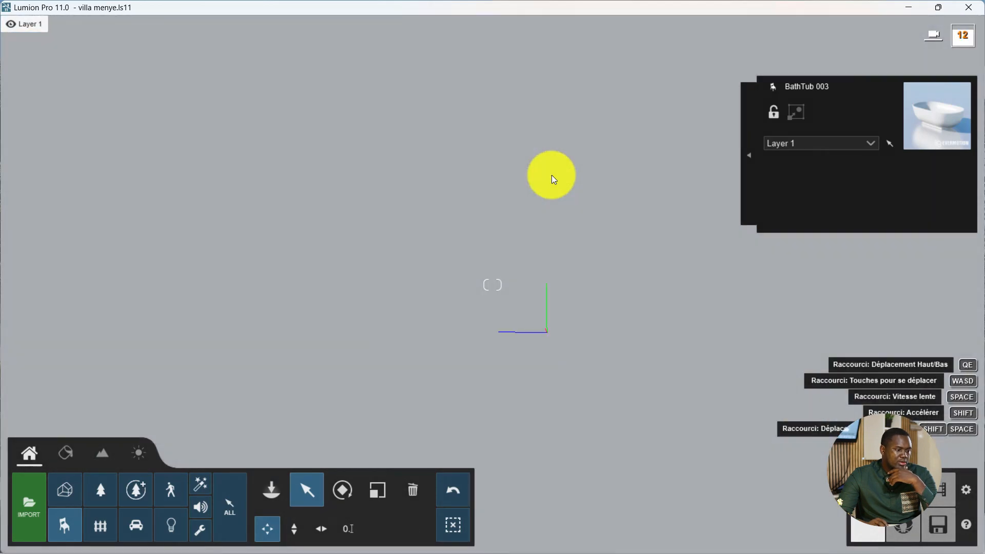
- Tour the balcony outside the master bedroom, viewing its vertical slats, glass railing and the room through the glazing
scroll(550, 176, up, 5)
right_drag(541, 181, 554, 189)
key(w)
right_drag(452, 204, 463, 252)
scroll(630, 316, down, 3)
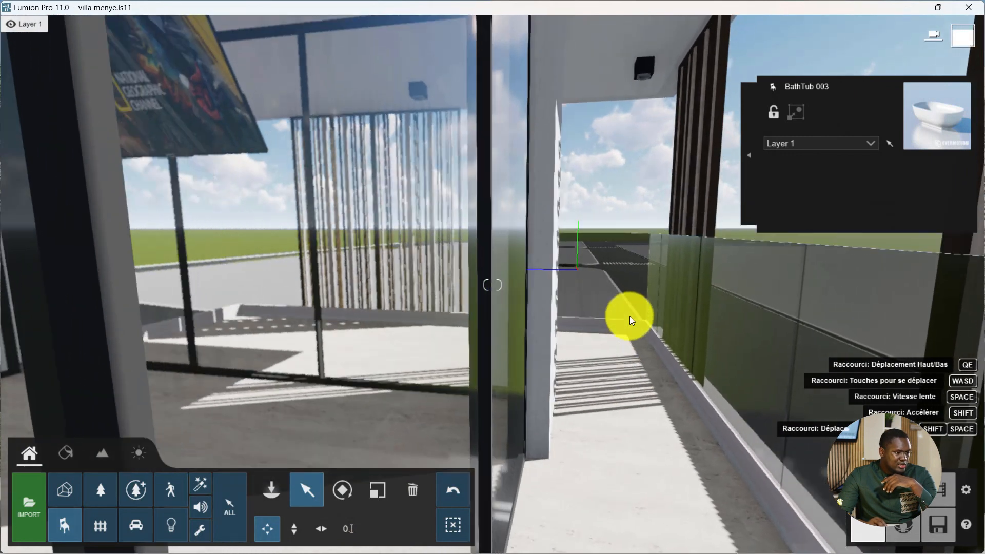
scroll(630, 316, up, 5)
right_drag(536, 316, 605, 344)
right_drag(706, 329, 676, 263)
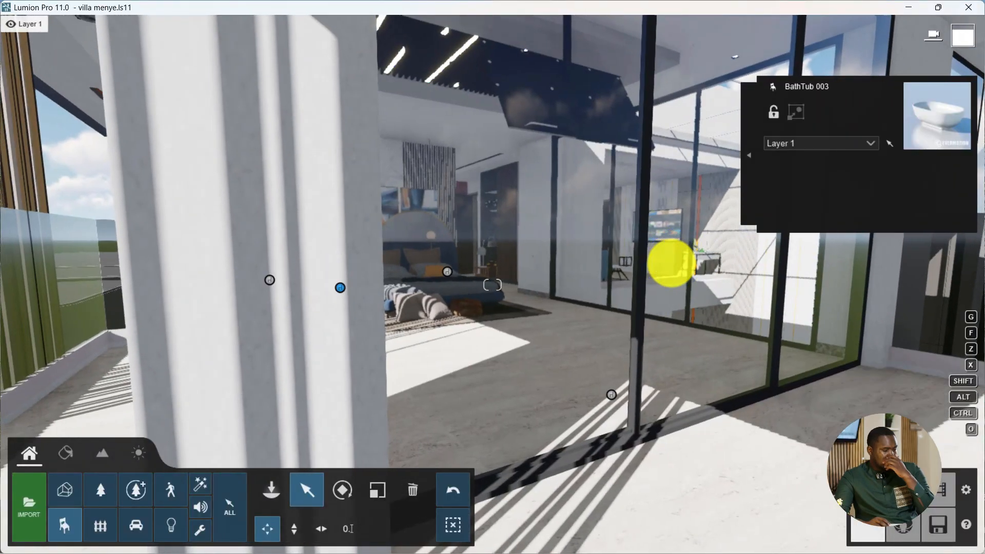
- View the double-height living room through the bedroom's inner glazing, and look down at the pool with its planted island
mouse_move(604, 244)
right_down()
mouse_move(890, 281)
mouse_move(534, 224)
mouse_move(531, 208)
mouse_move(657, 145)
mouse_move(640, 195)
mouse_move(713, 200)
mouse_move(691, 198)
right_up()
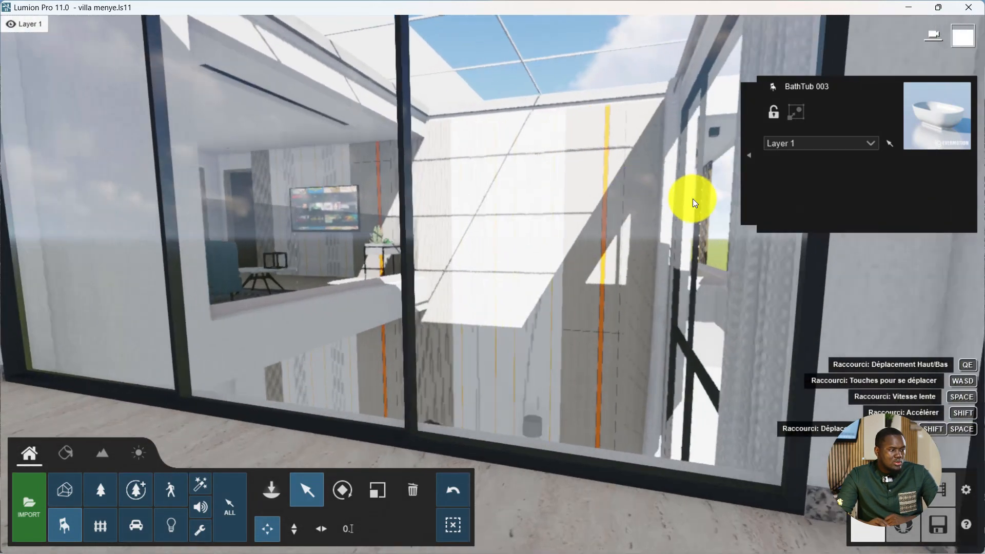
key(w)
right_drag(374, 195, 331, 198)
key(s)
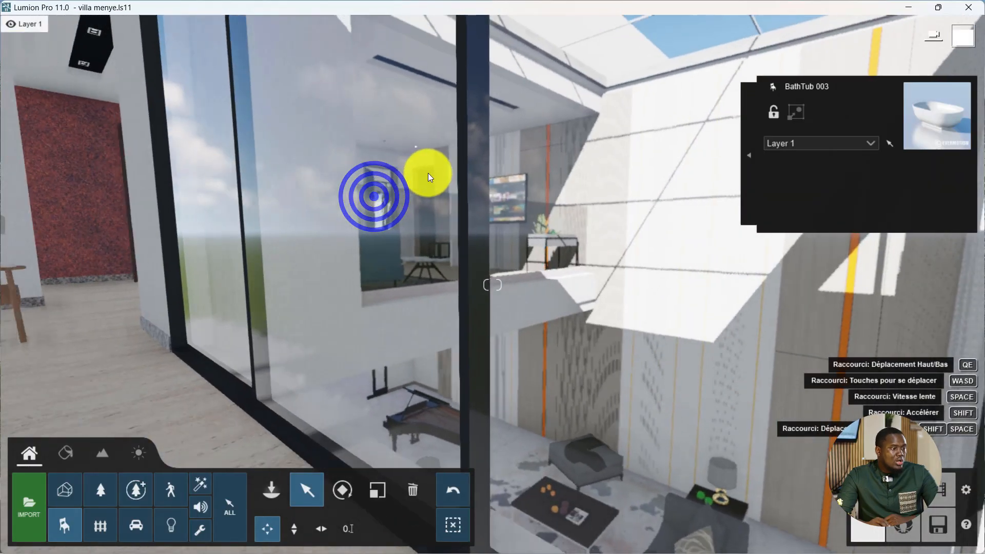
right_drag(508, 172, 568, 278)
right_click(528, 176)
key(w)
key(w)
key(s)
right_drag(552, 238, 567, 242)
key(w)
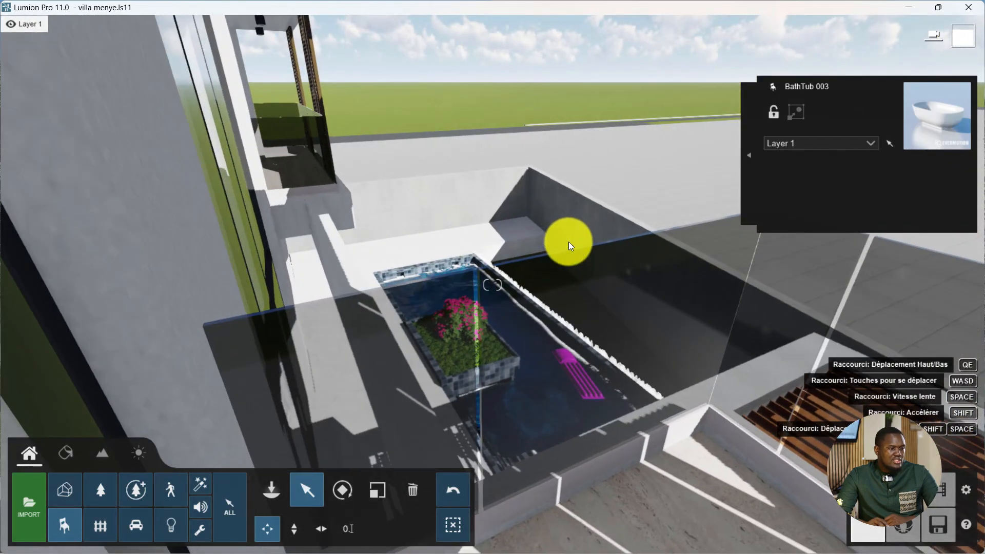
key(s)
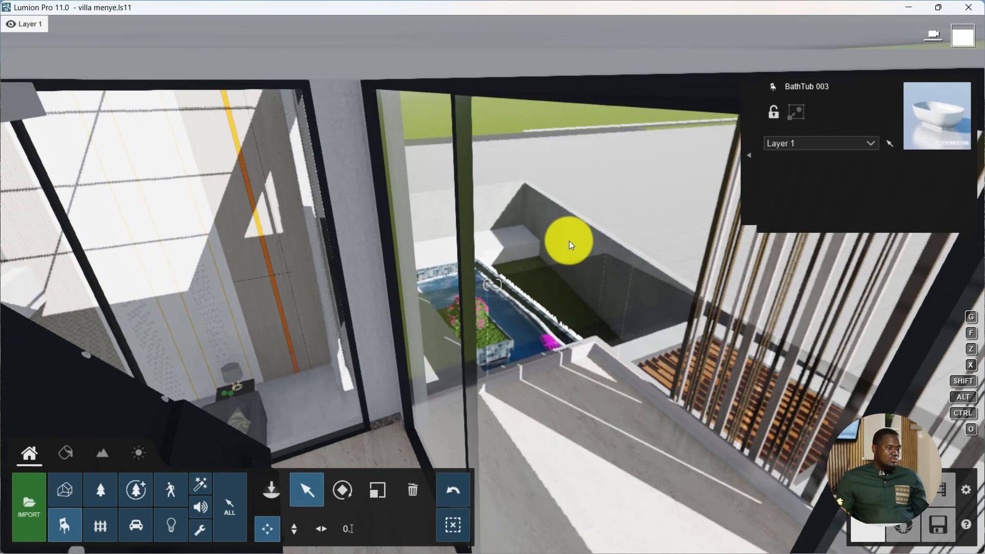
- View the blue bed and marble headboard wall, and cross the double-height void into the upper lounge
right_drag(416, 295, 450, 268)
key(w)
key(w)
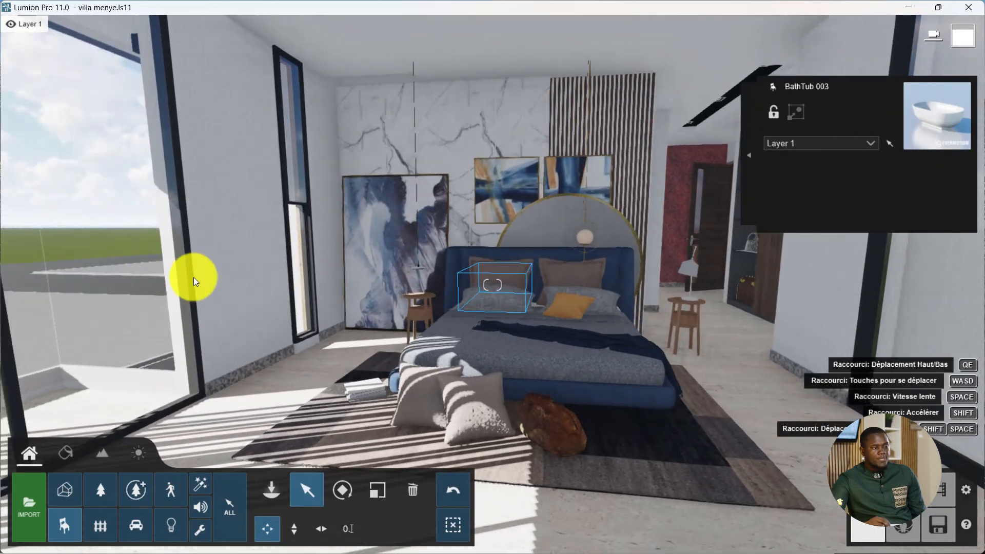
right_drag(217, 268, 294, 255)
key(w)
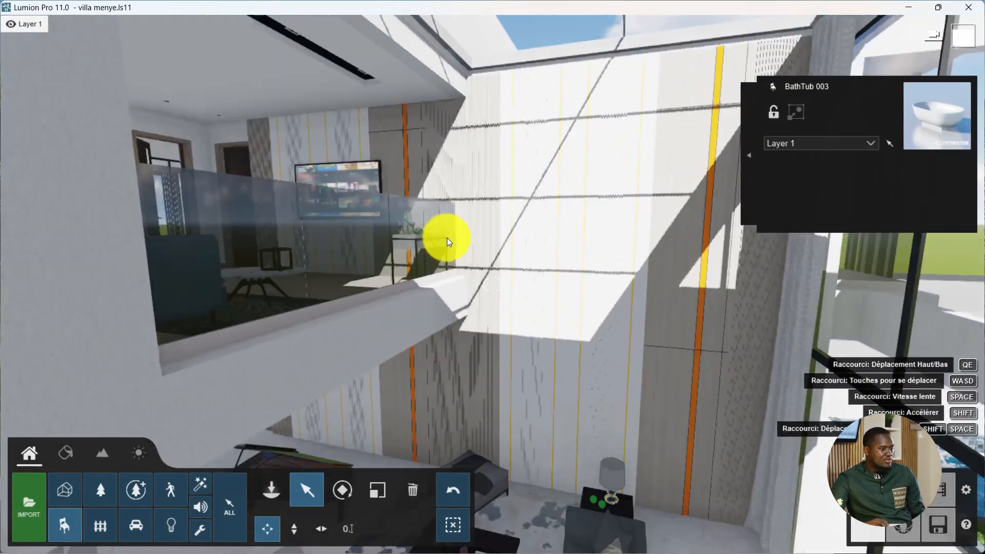
key(w)
right_drag(411, 189, 347, 59)
key(w)
right_drag(385, 195, 407, 191)
key(w)
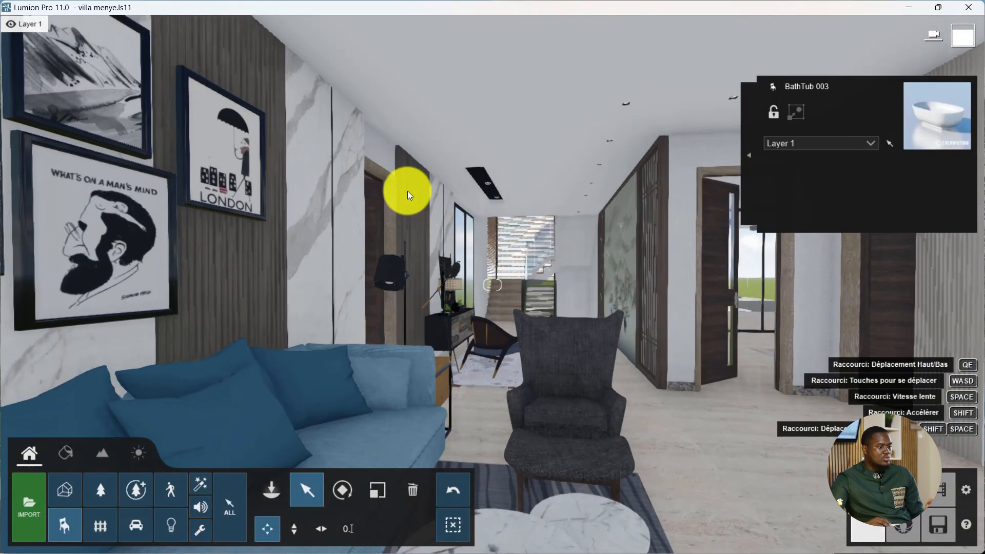
- Examine the upper lounge and look over its glass railing at the skylight and tall curtained windows
right_drag(495, 306, 441, 314)
key(w)
key(s)
key(w)
right_drag(445, 317, 362, 340)
key(w)
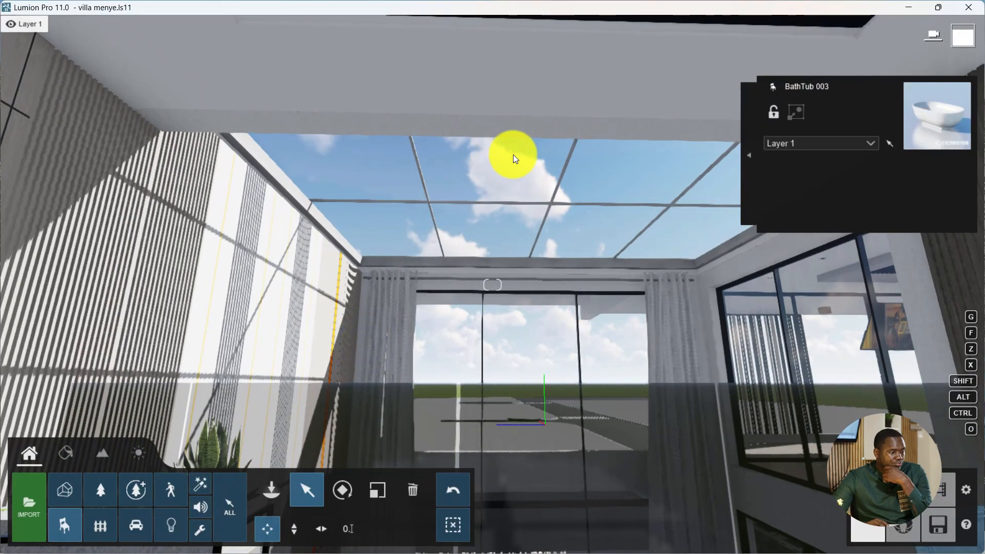
right_drag(519, 189, 507, 168)
- Descend through the double-height void and view the ground-floor living room from beside the piano
mouse_move(513, 436)
middle_down()
mouse_move(513, 351)
mouse_move(444, 141)
middle_up()
middle_drag(435, 389, 436, 158)
middle_drag(472, 431, 458, 158)
middle_drag(458, 348, 457, 234)
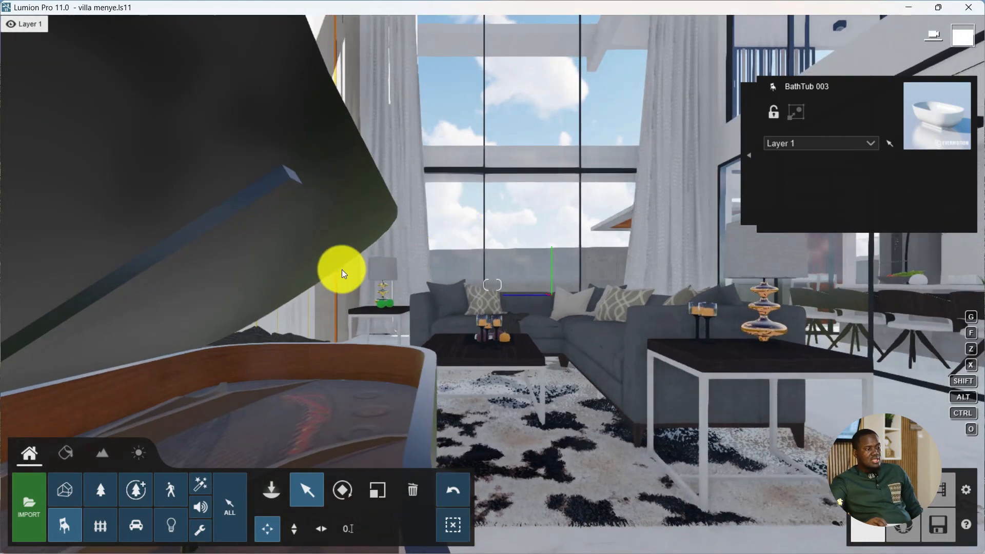
key(w)
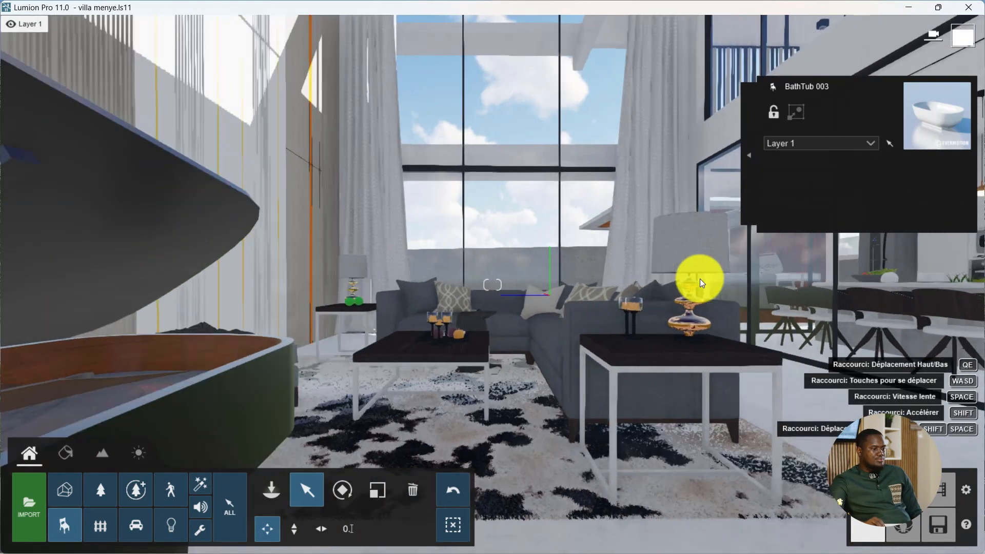
key(s)
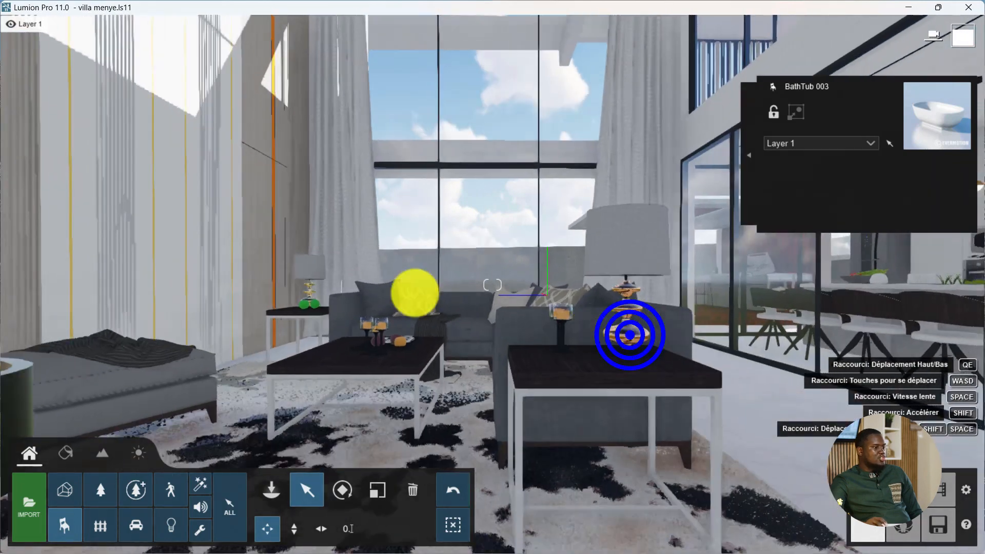
- Return to the upper floor and enter the bedroom with the red ceiling strip, viewing its dark wood wardrobe
right_drag(415, 292, 645, 112)
key(e)
key(w)
key(w)
mouse_move(634, 160)
right_down()
mouse_move(639, 187)
mouse_move(616, 164)
right_up()
key(s)
key(w)
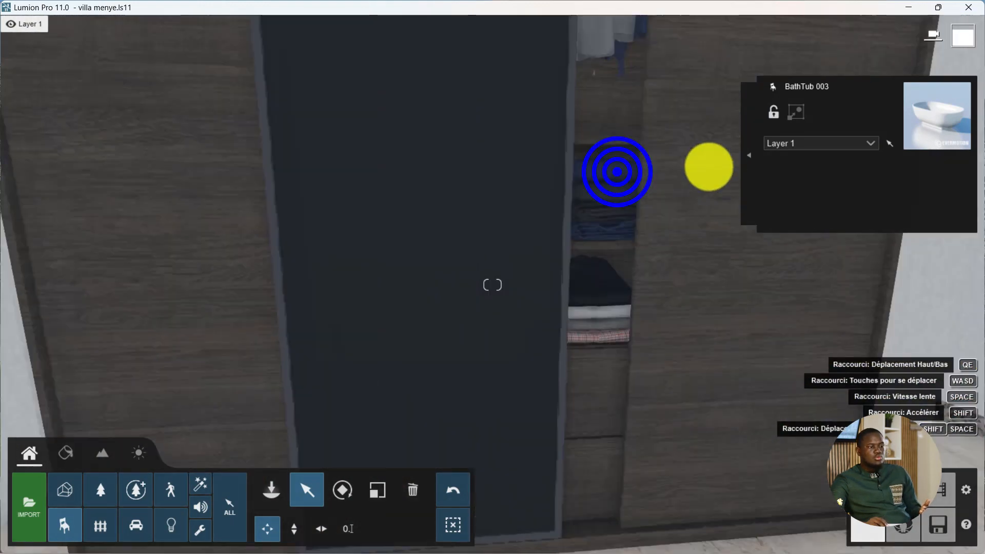
right_drag(709, 167, 661, 176)
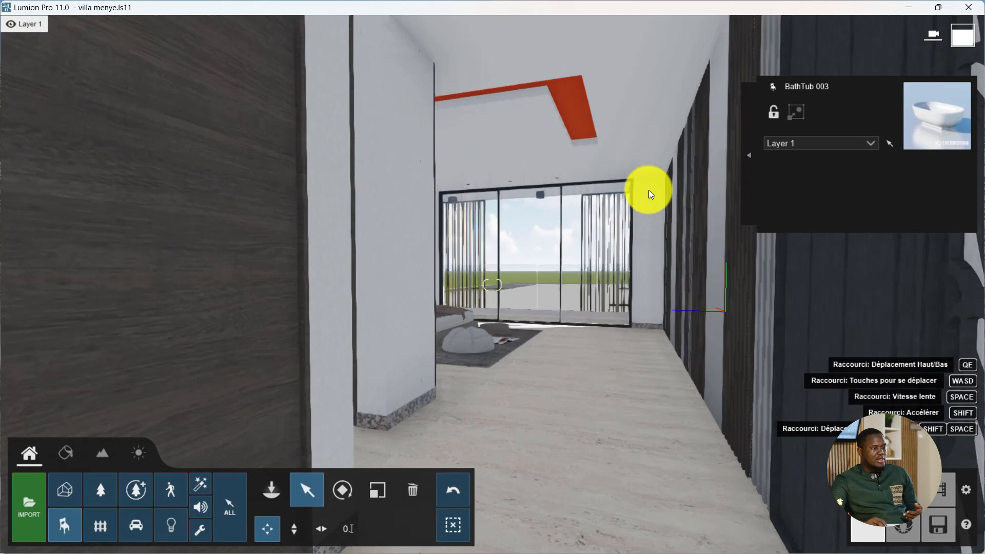
- Pass the wardrobe corridor and examine the ensuite bathroom's black marble wall, toilet area, red wall and striped shower glass
key(w)
right_drag(567, 205, 540, 208)
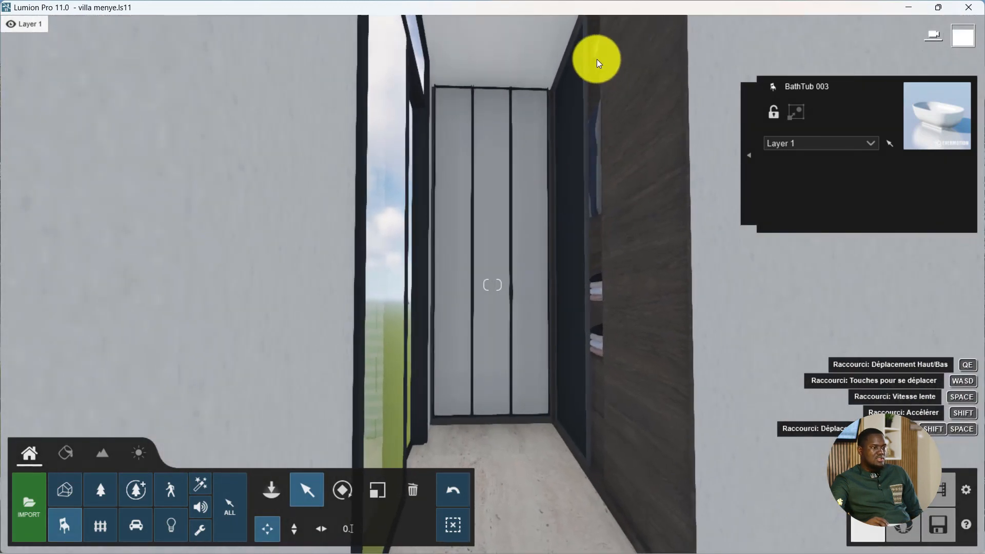
key(w)
mouse_move(464, 157)
right_down()
mouse_move(431, 164)
mouse_move(464, 153)
right_up()
key(w)
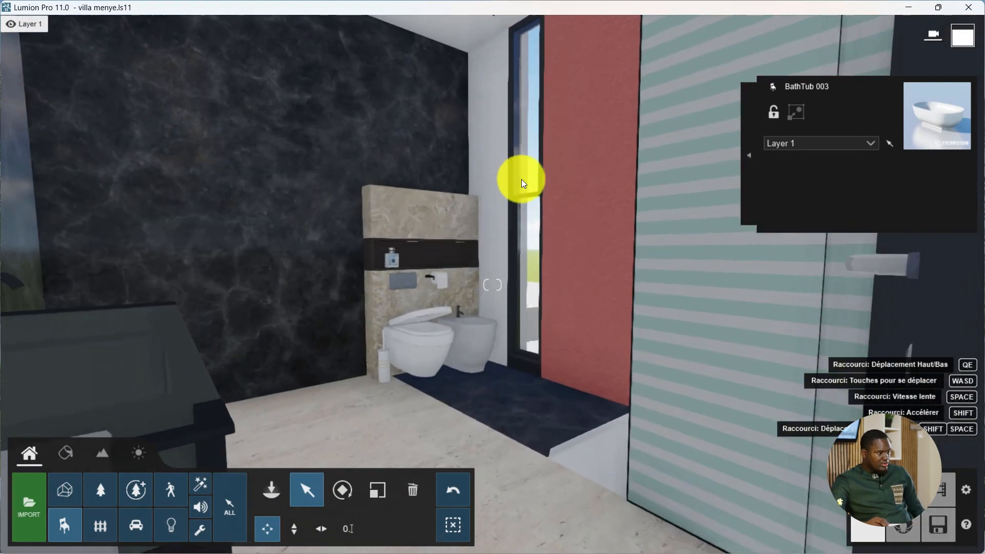
right_drag(474, 186, 536, 373)
right_drag(503, 321, 499, 298)
- View the bedroom with the geometric artworks, including its grey bed, rug, narrow windows and balcony glazing
key(w)
key(w)
key(s)
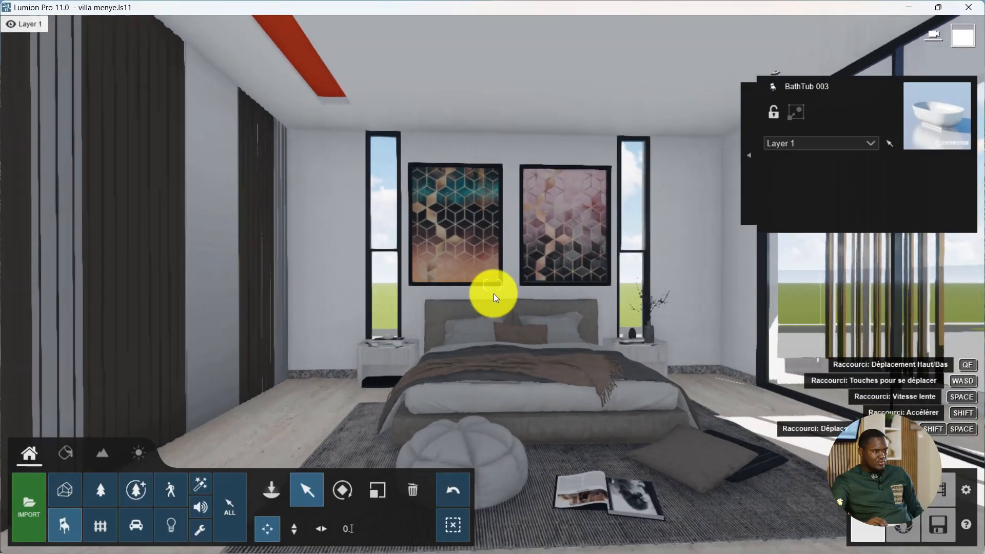
key(d)
key(w)
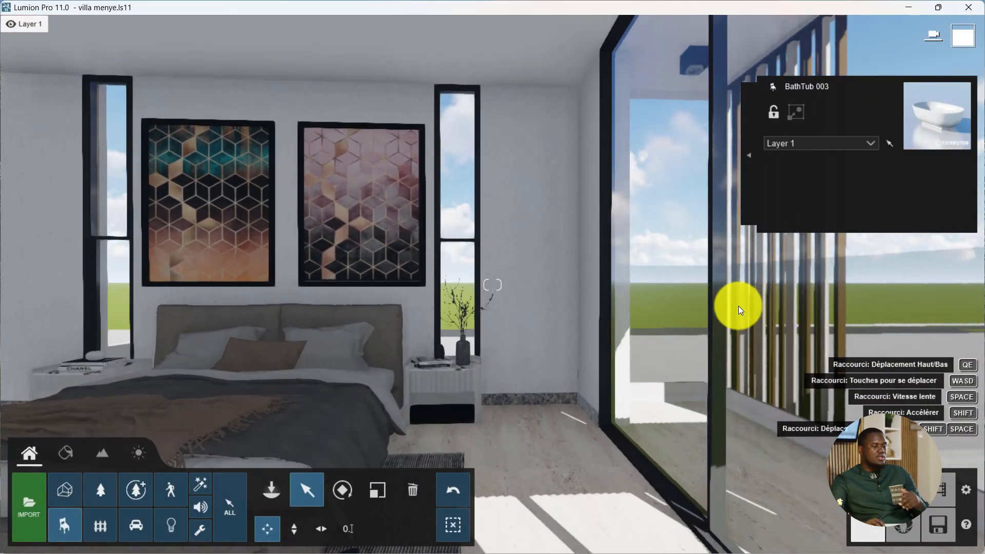
- Leave the bedroom through the balcony glazing and examine its slatted screens, projecting slab and glazed ground floor from outside
right_drag(657, 290, 703, 244)
key(w)
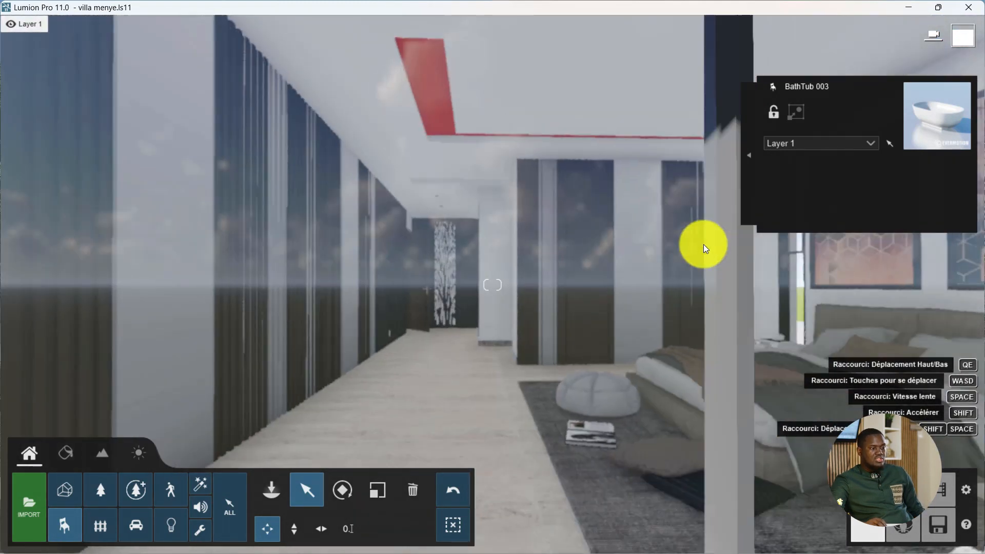
key(w)
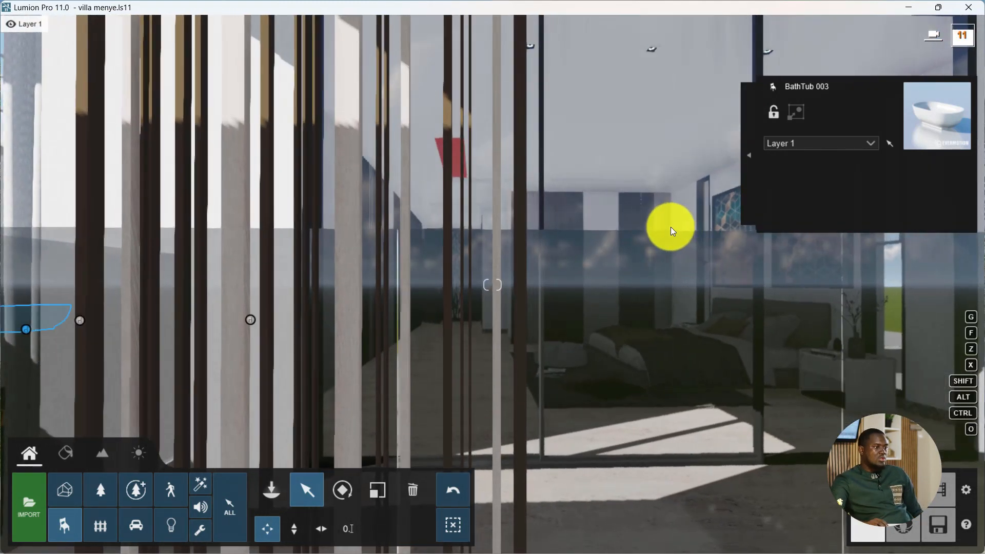
key(s)
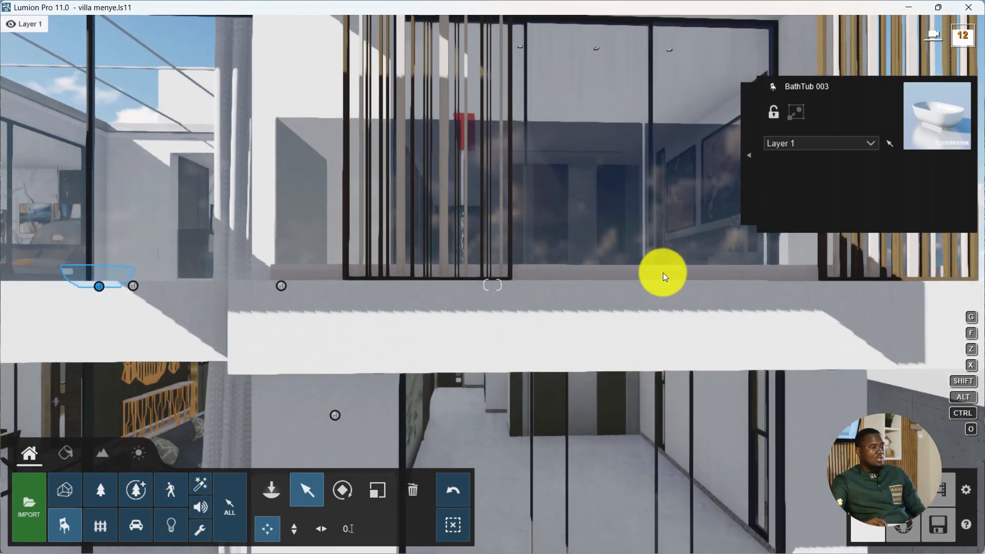
key(e)
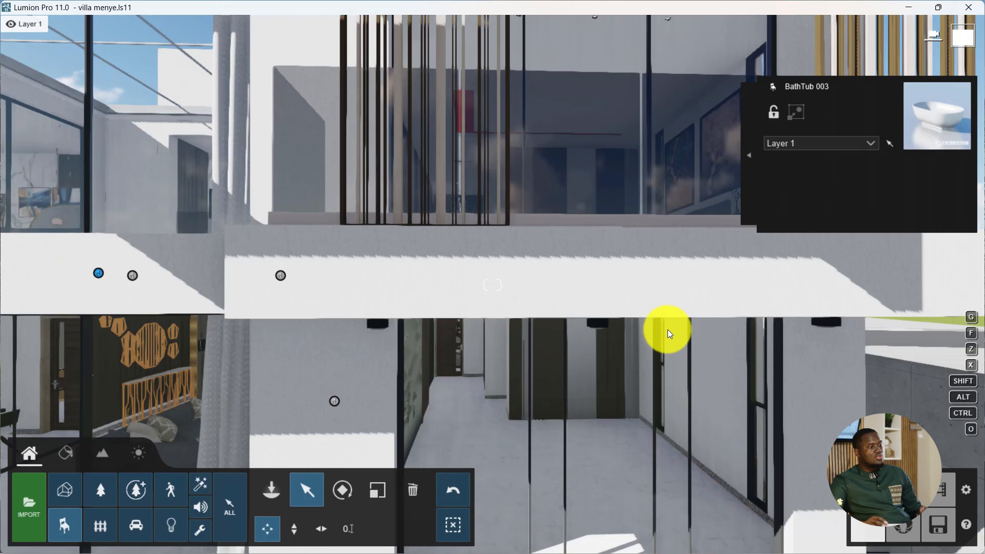
key(q)
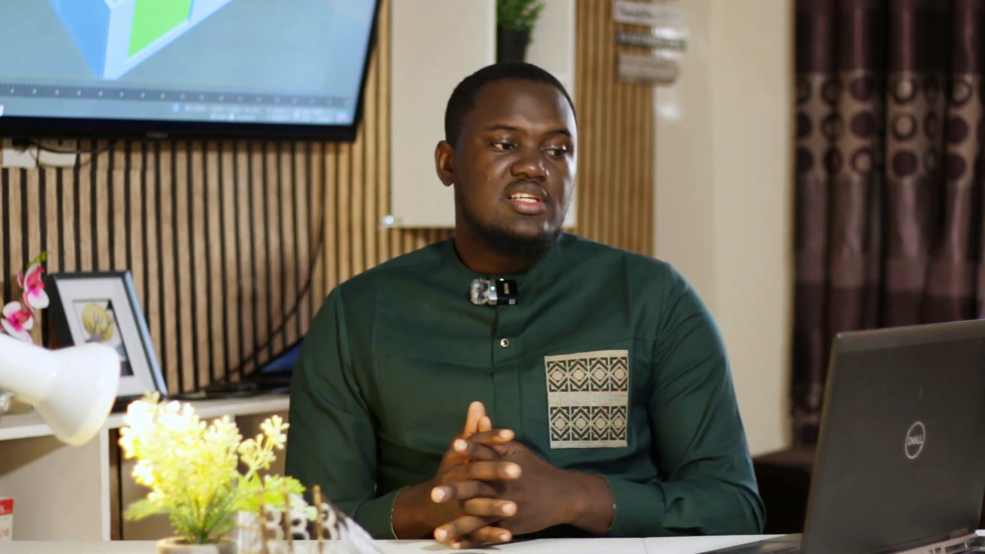
- View the poolside facade, taking in the tall living room glazing, outdoor kitchen, pool and flowering planter
right_drag(598, 260, 601, 263)
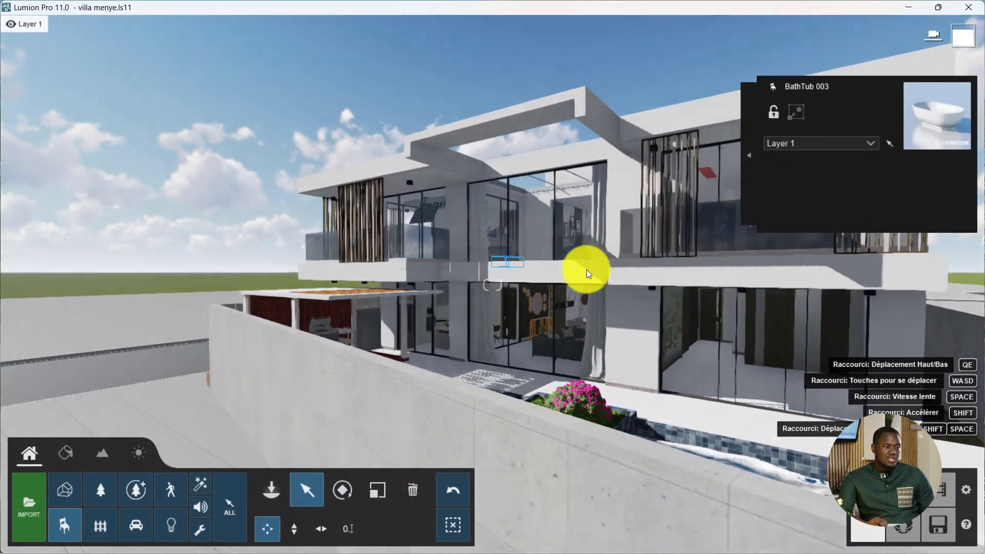
key(s)
key(w)
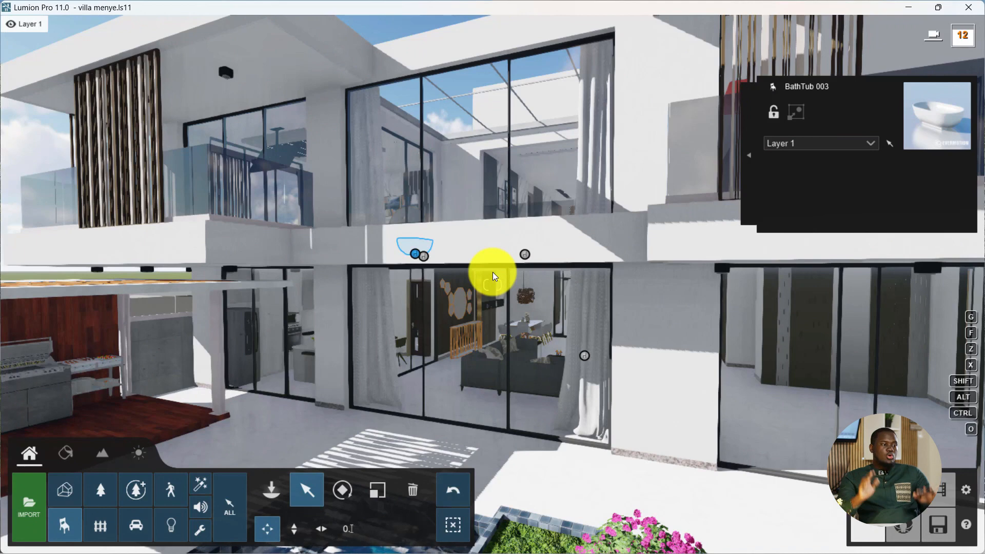
key(s)
right_drag(460, 284, 502, 276)
key(w)
right_drag(430, 319, 368, 312)
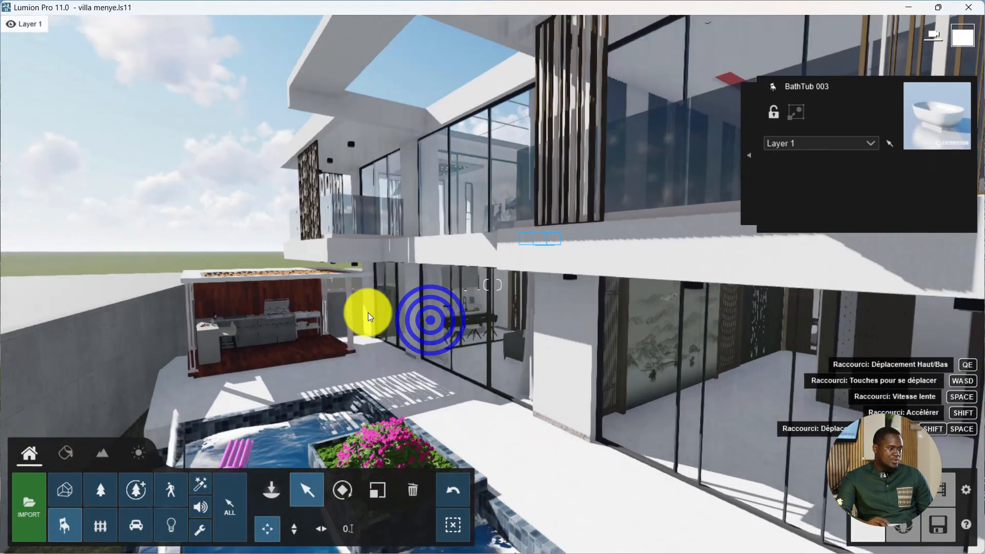
- Move around the villa beyond the boundary wall to view the side elevation with its grey and beige vertical bands
key(s)
right_drag(299, 283, 464, 277)
key(w)
right_drag(463, 277, 485, 278)
right_drag(354, 296, 316, 290)
key(s)
key(d)
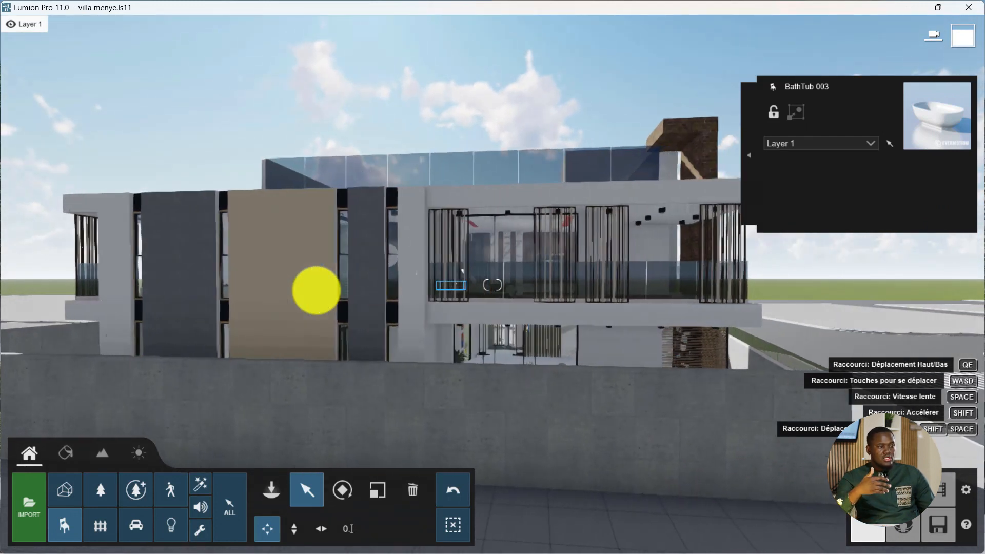
- Circle to the villa's corner and examine the slatted balcony, glass railing and tall brick column
key(w)
right_drag(369, 257, 325, 263)
key(d)
key(s)
key(d)
key(d)
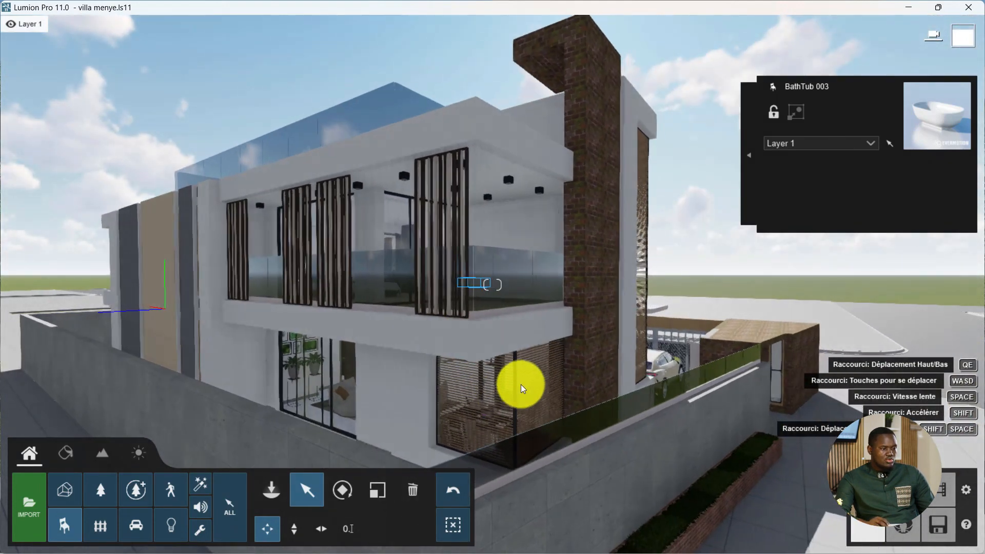
key(w)
key(s)
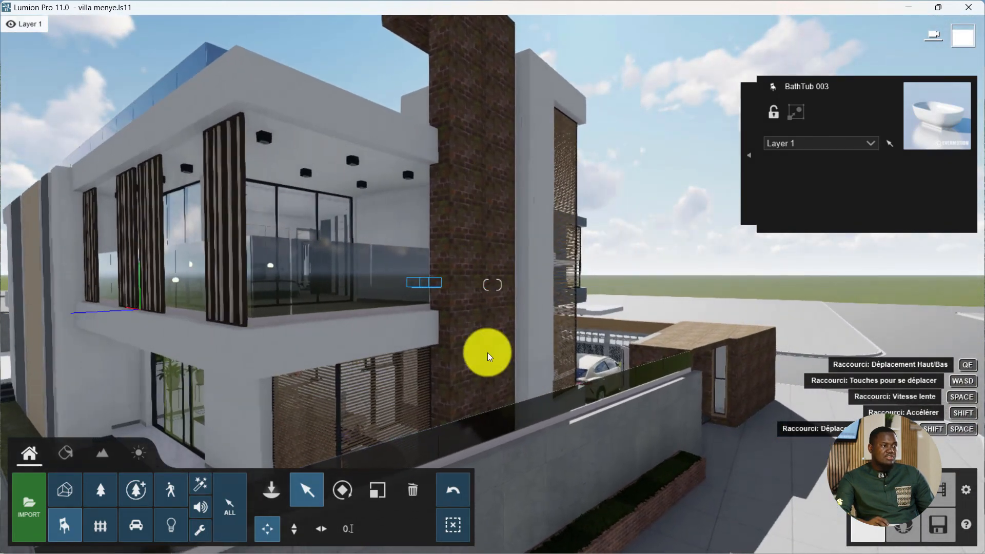
- View the street elevation with the brick and white towers, then pull back across the road to the pedestrian crossing
key(d)
right_drag(550, 269, 373, 223)
key(s)
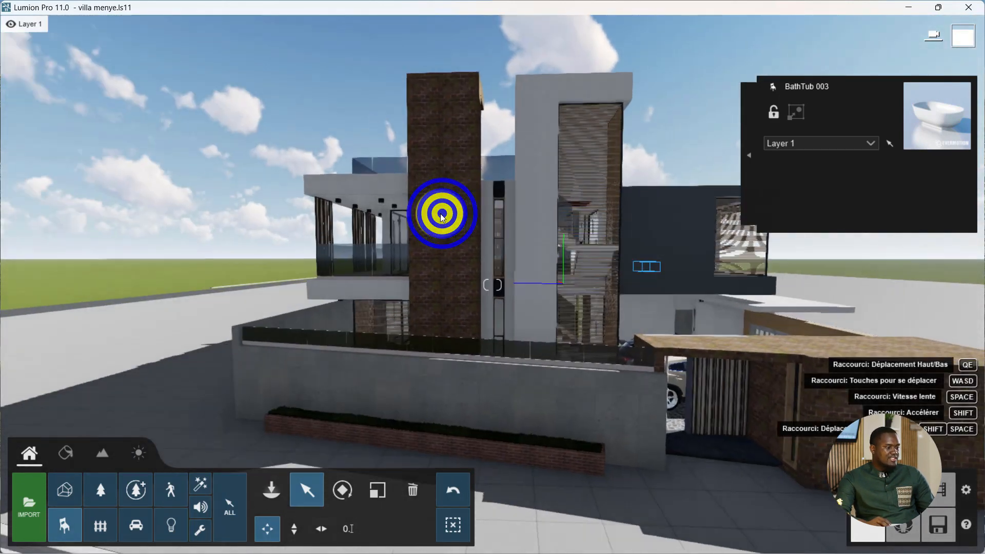
key(s)
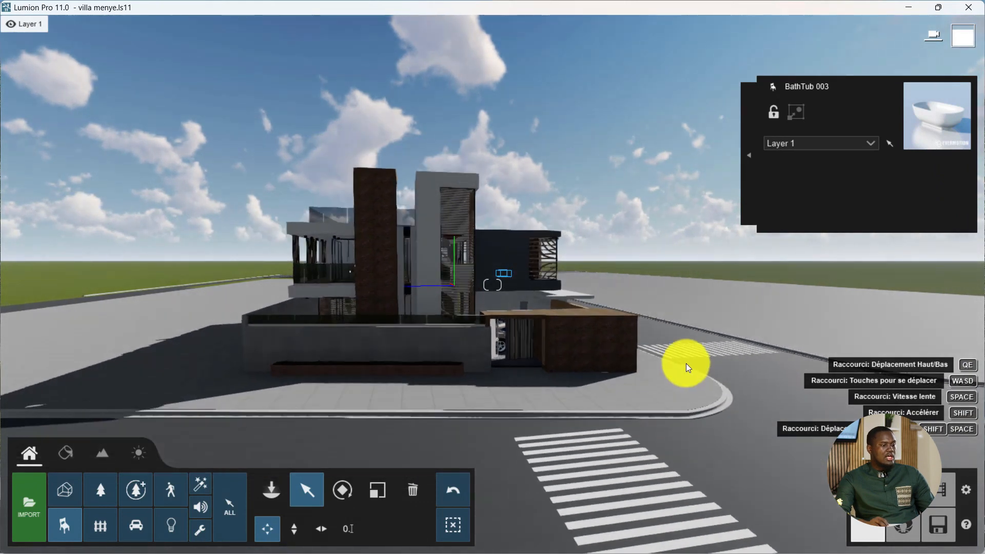
key(d)
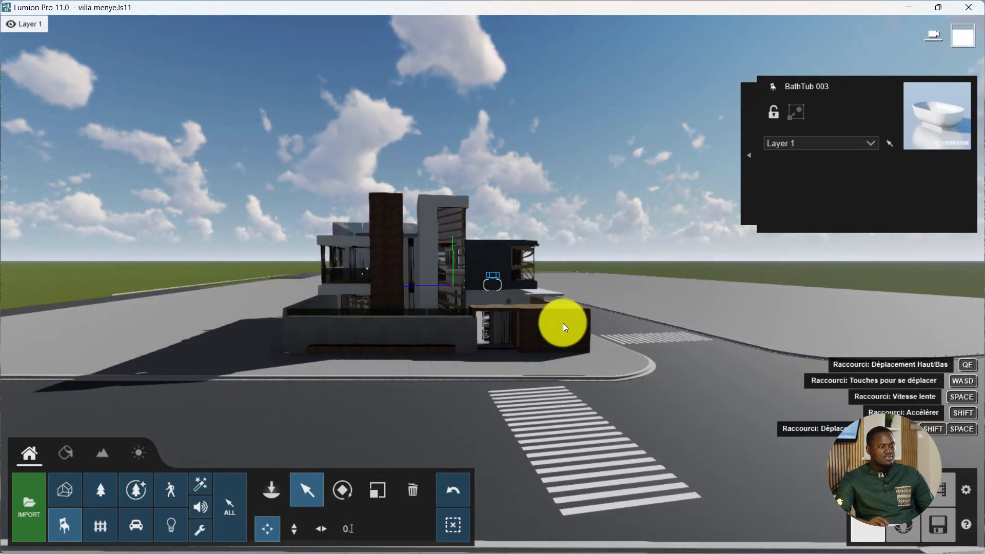
- Round the street corner to the entrance facade and examine its stone-clad wall beneath the wooden slatted canopy
key(w)
right_drag(526, 304, 537, 275)
key(d)
key(s)
key(s)
key(w)
key(d)
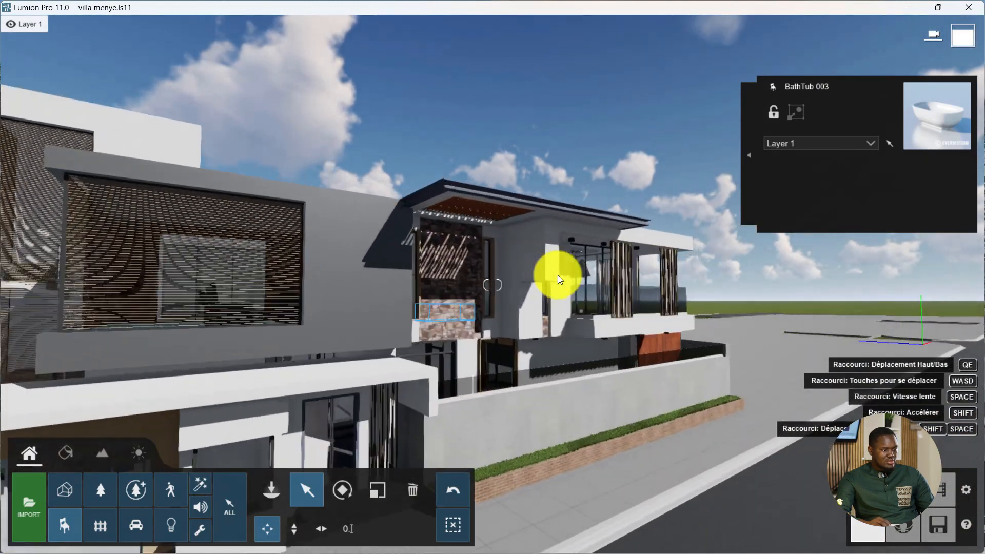
right_drag(471, 258, 505, 242)
key(e)
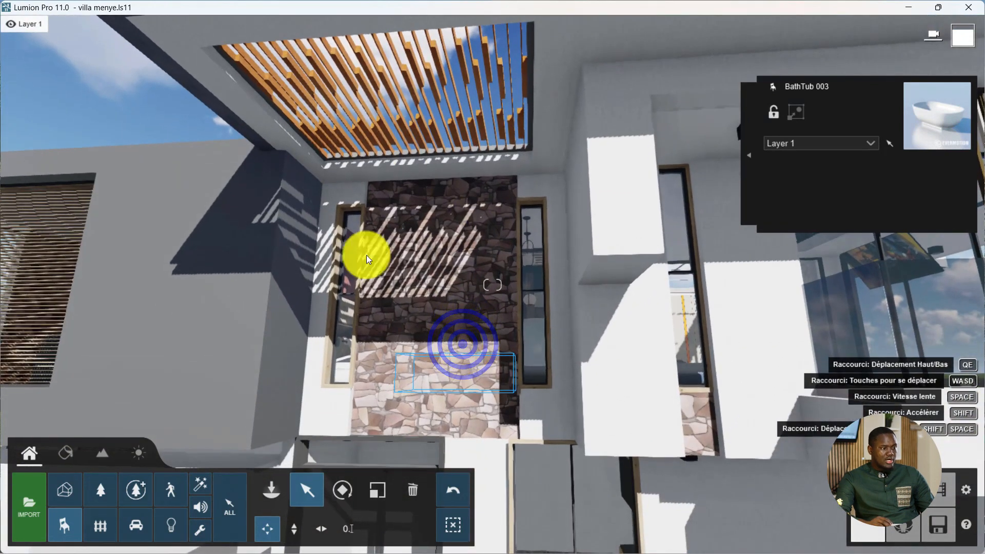
- Inspect the glazed corner balcony with its wooden screens up close, then view the whole villa corner from outside the boundary wall
key(s)
right_drag(434, 231, 610, 257)
key(w)
right_drag(509, 243, 527, 291)
key(w)
right_drag(305, 342, 275, 326)
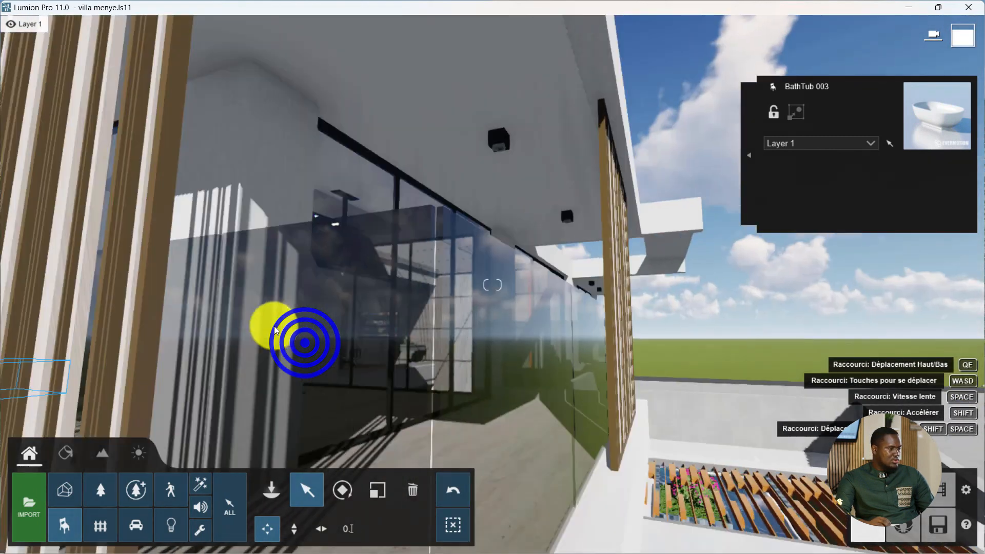
key(s)
key(w)
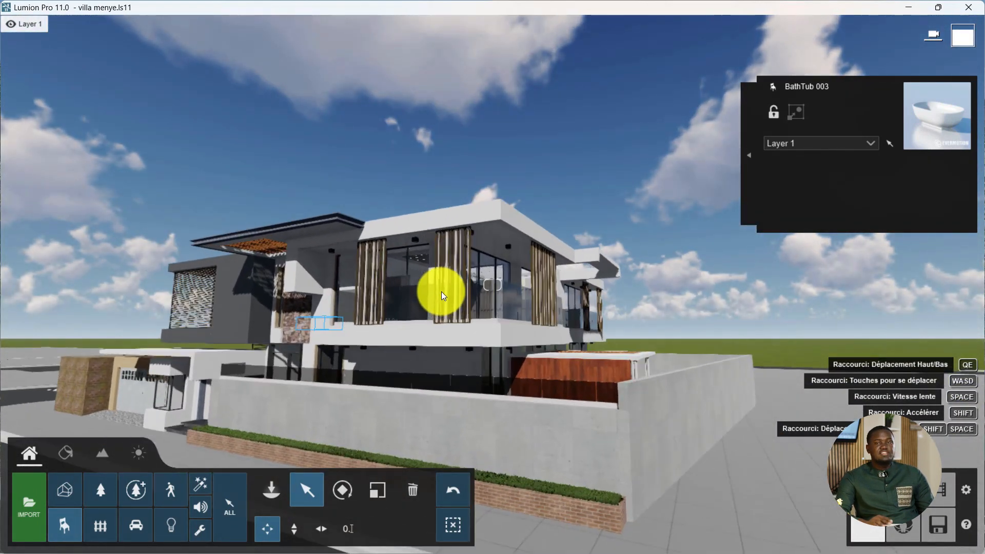